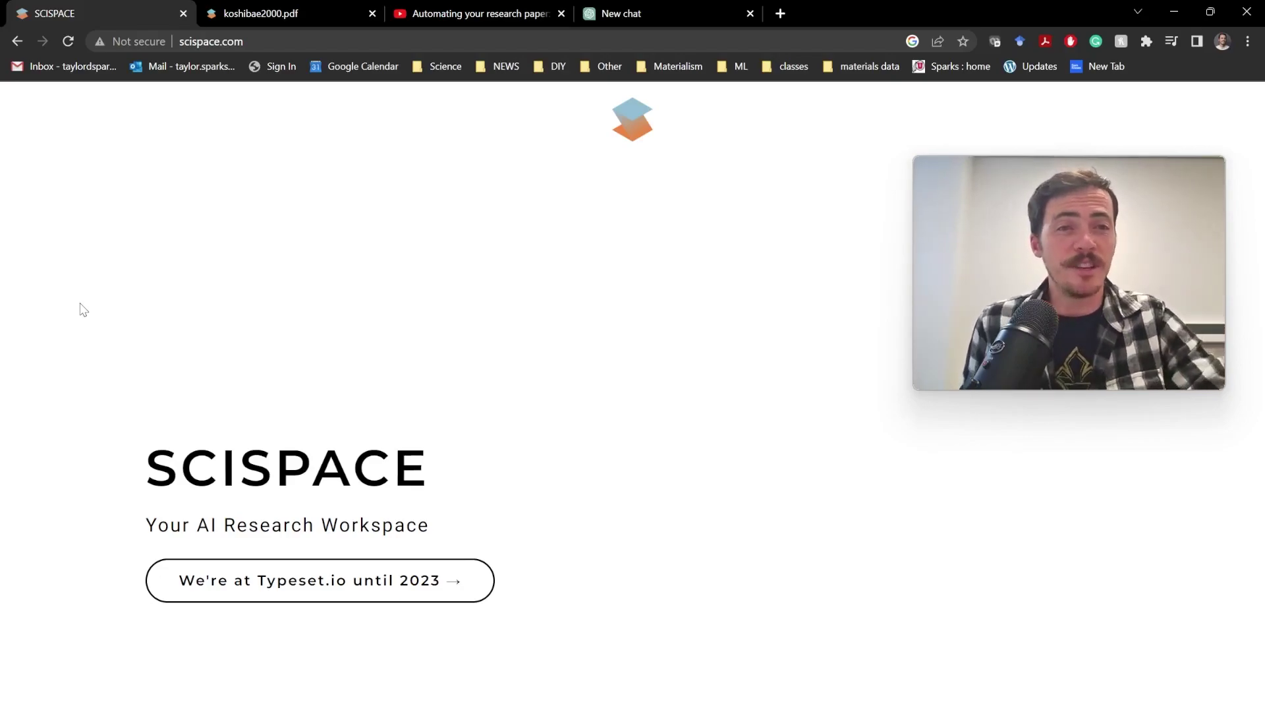
pyautogui.click(288, 10)
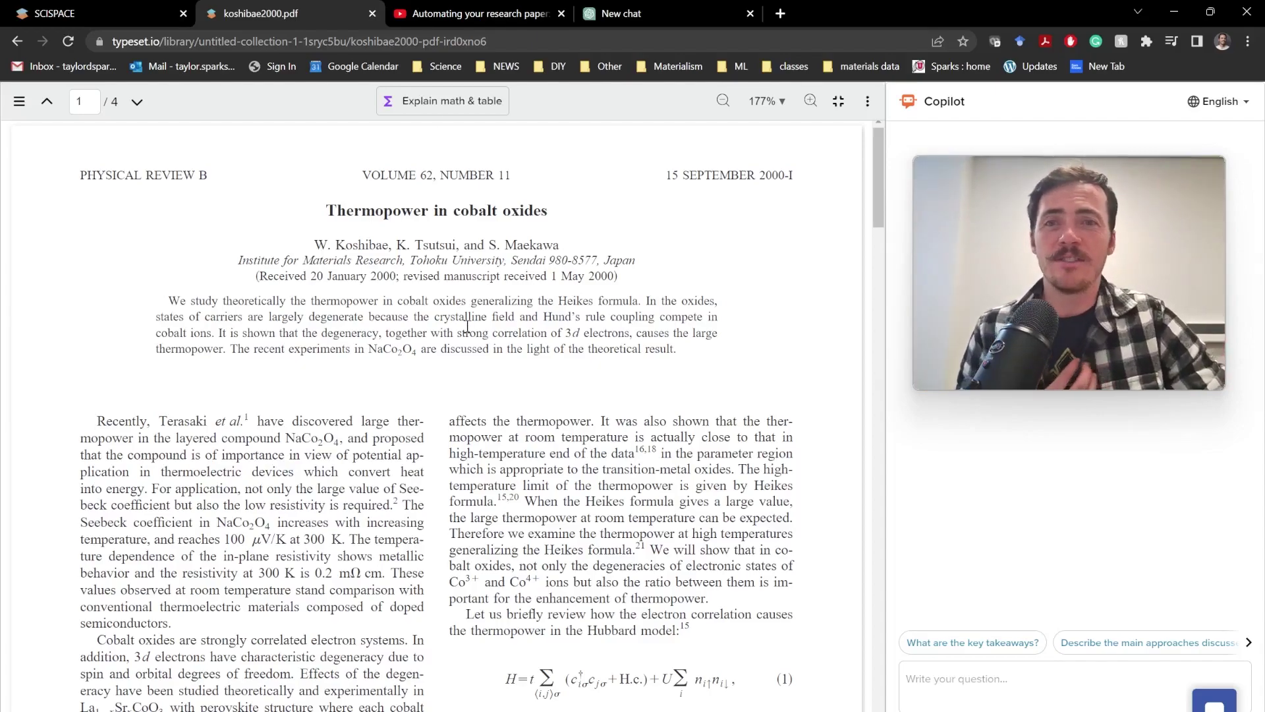
pyautogui.scroll(-15, 475, 344)
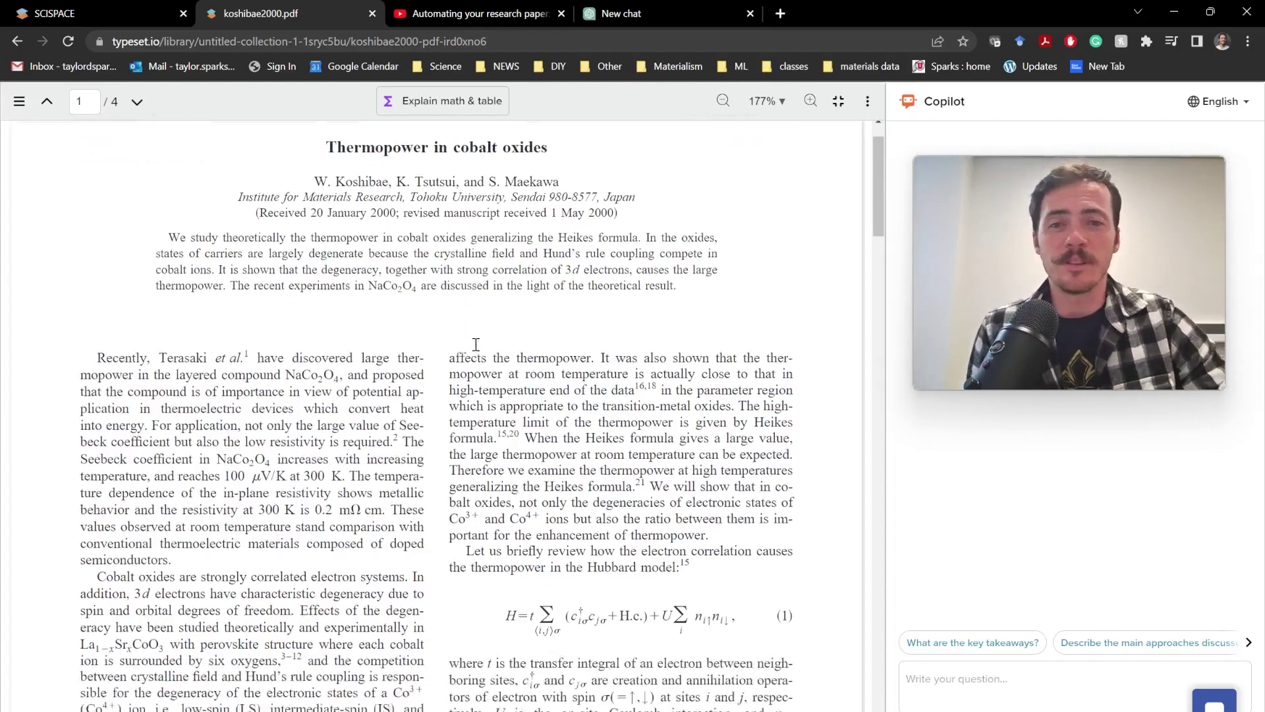
pyautogui.scroll(-2, 479, 361)
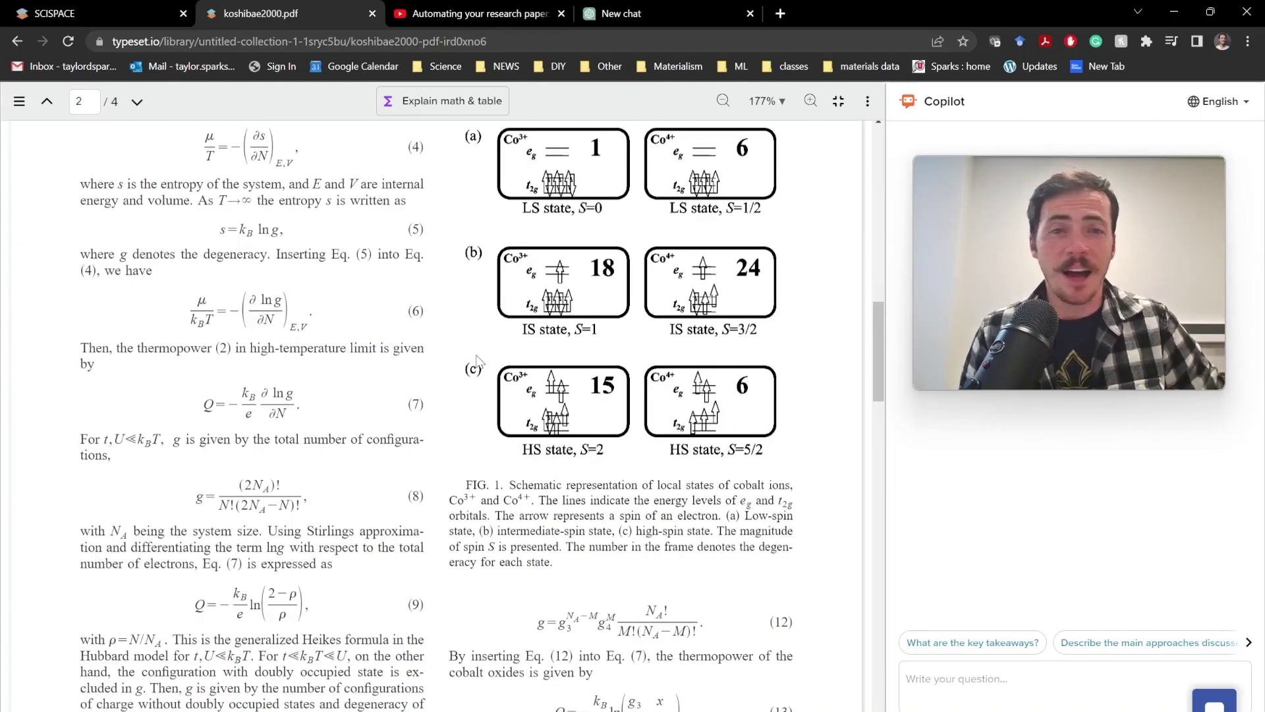
pyautogui.scroll(-5, 508, 435)
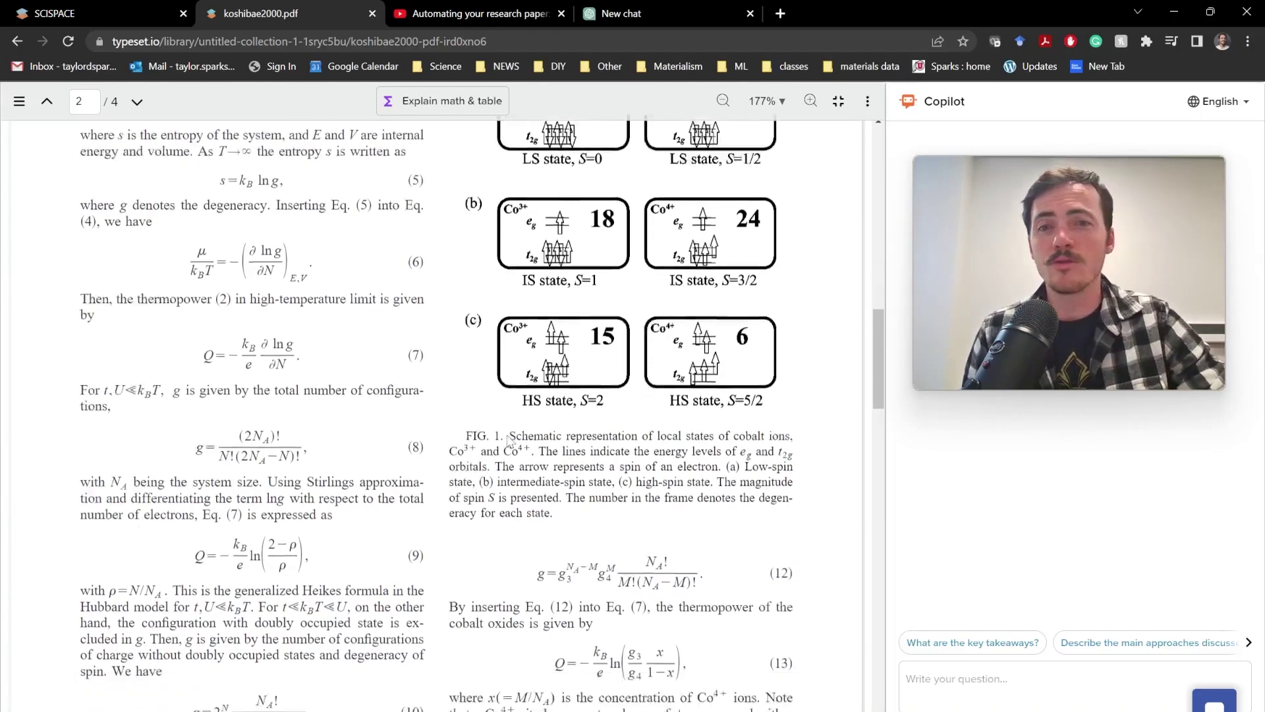
pyautogui.scroll(-4, 509, 435)
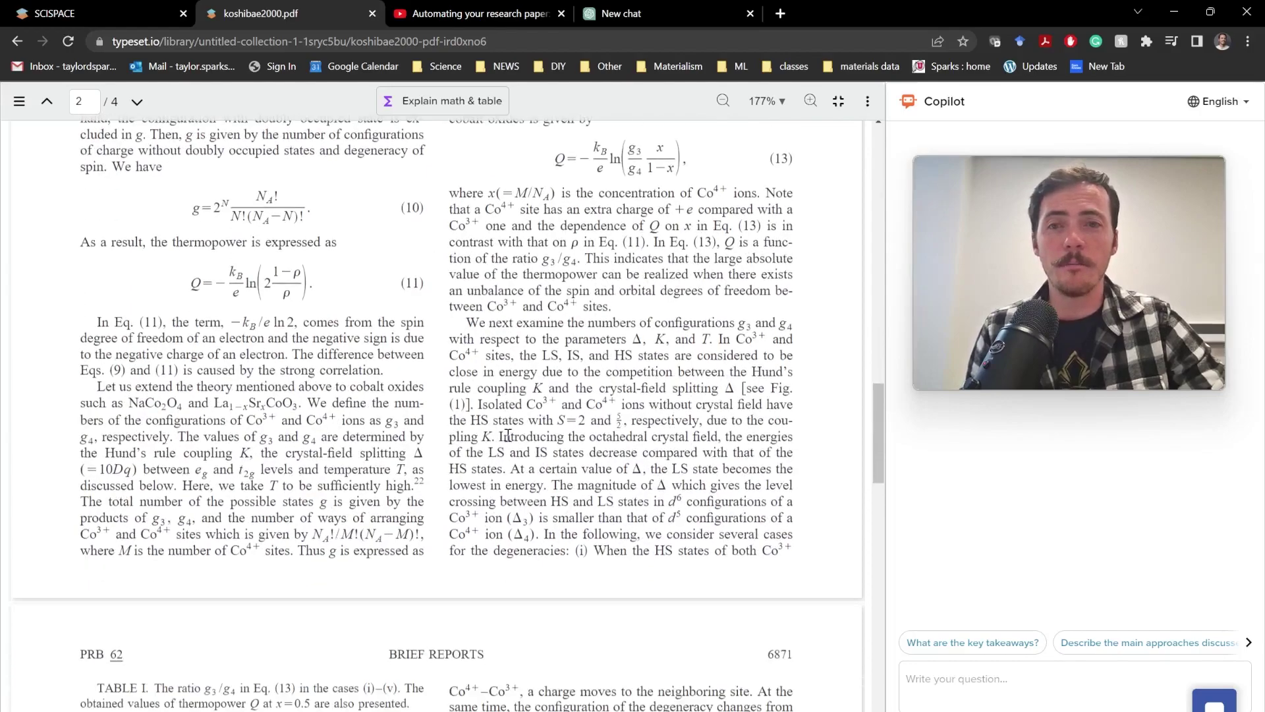
pyautogui.scroll(3, 509, 435)
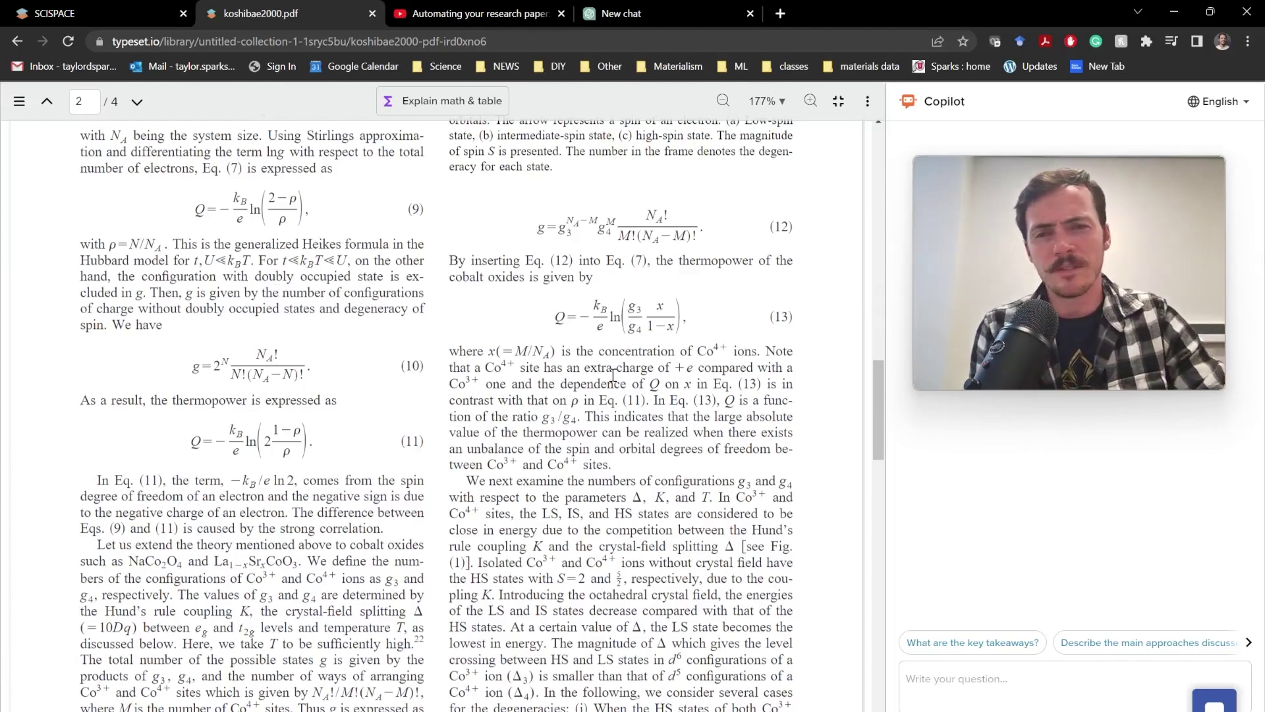
pyautogui.scroll(7, 613, 375)
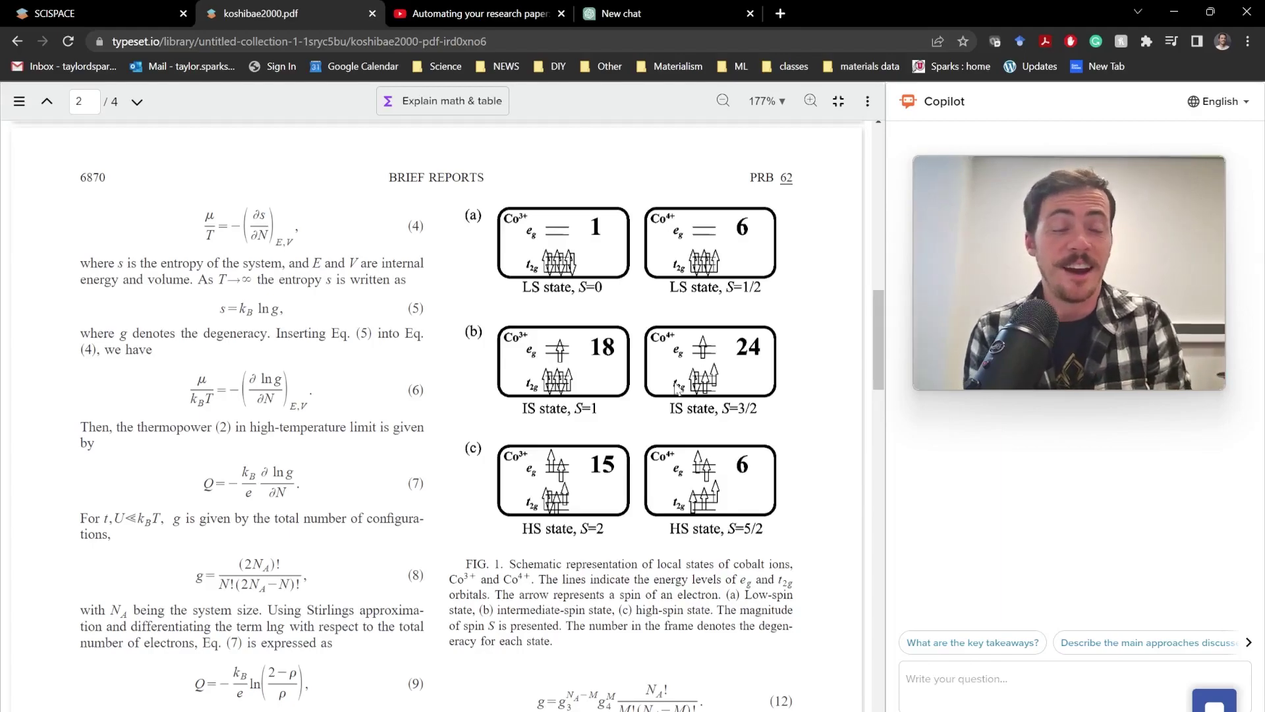
pyautogui.scroll(18, 679, 389)
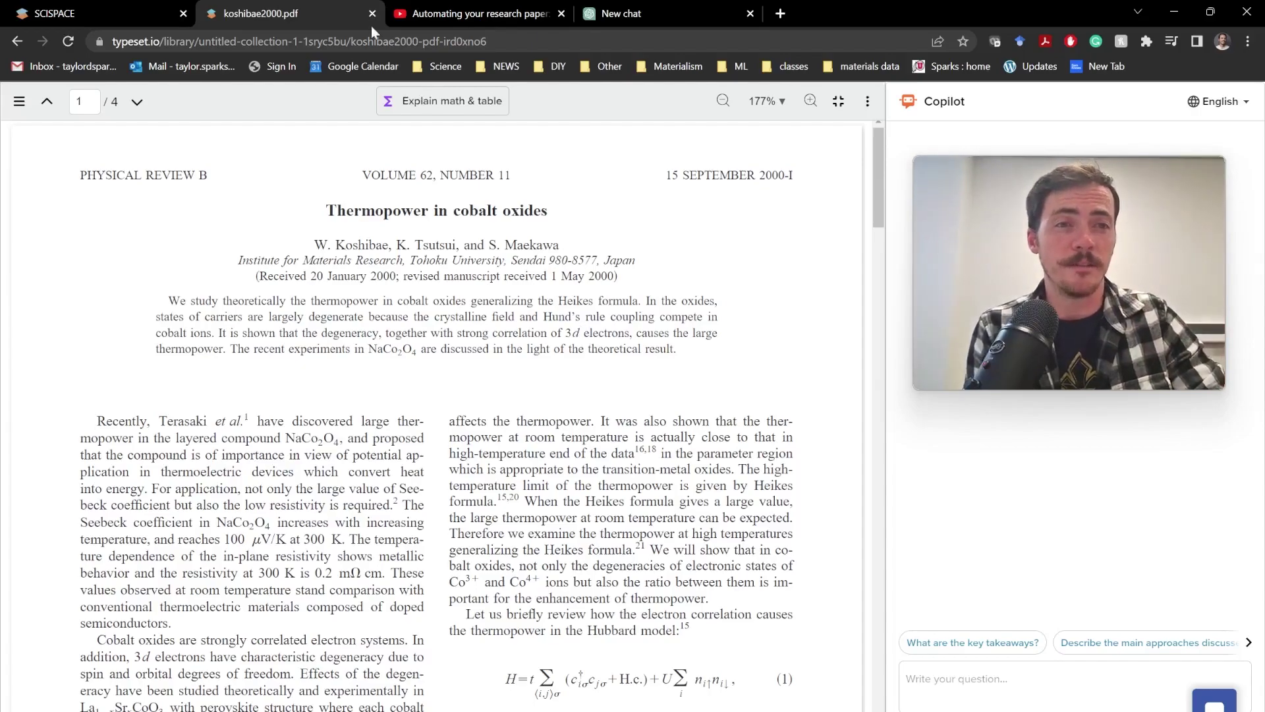
# From the SciSpace landing page, open the typeset.io home page in a new tab
pyautogui.click(149, 15)
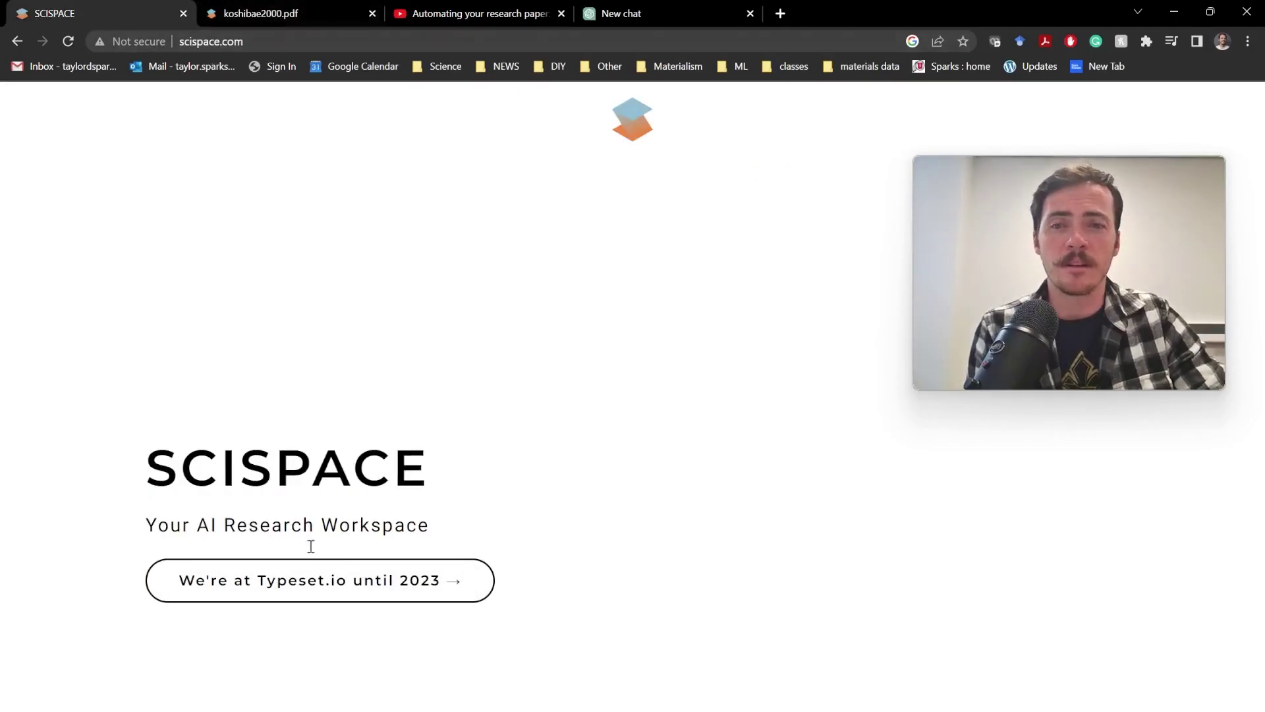
pyautogui.click(320, 589)
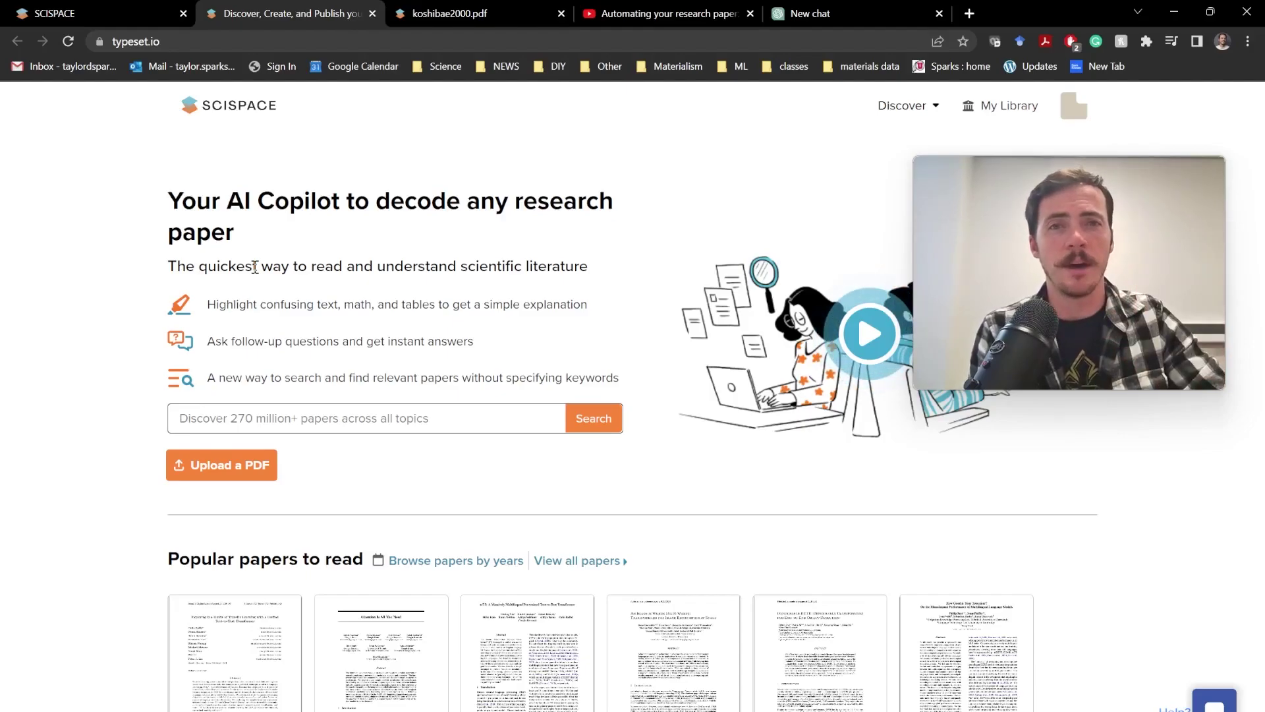
pyautogui.click(704, 13)
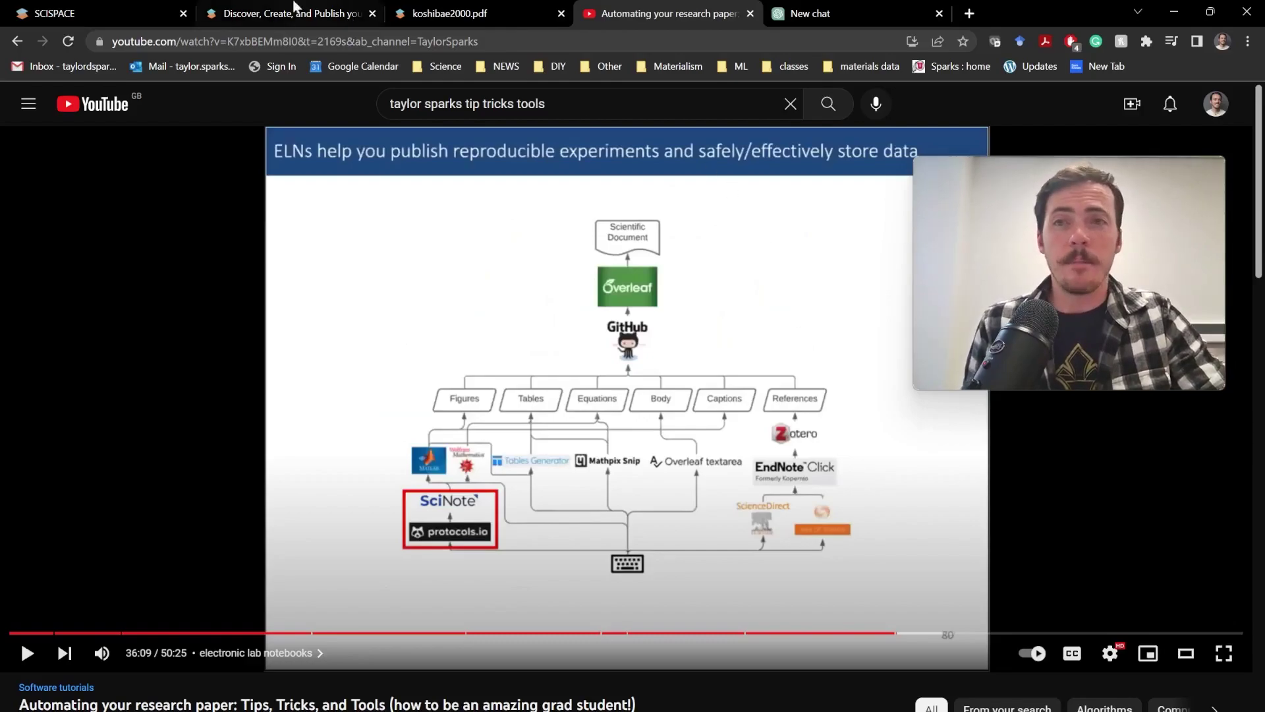
pyautogui.click(277, 13)
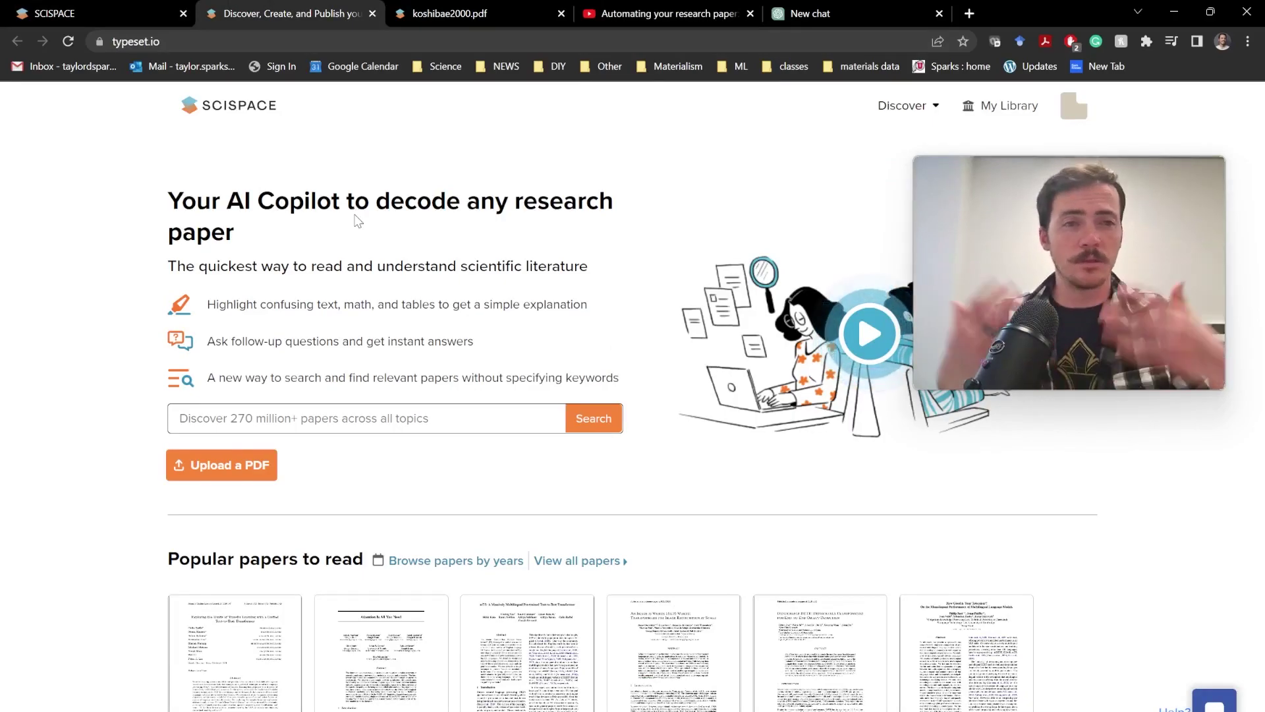
# Back in the cobalt oxides paper, have Copilot explain 'Heikes formula' from the abstract
pyautogui.click(515, 8)
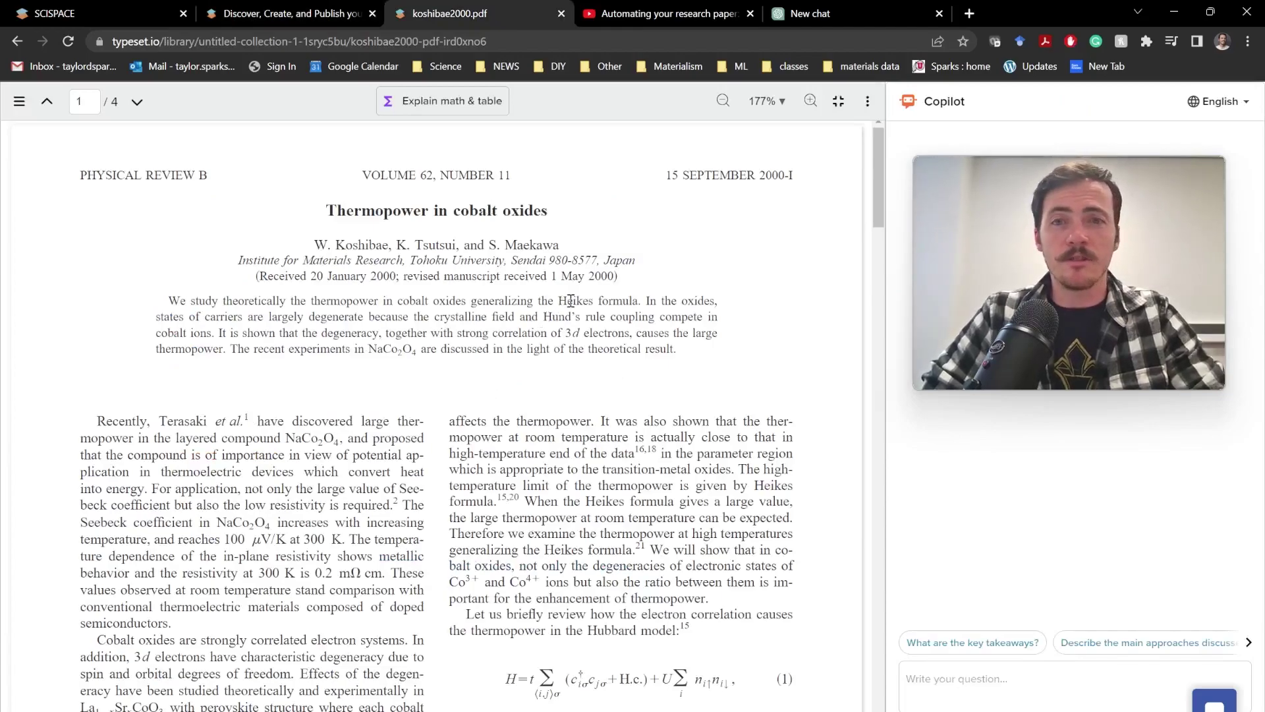
pyautogui.moveTo(557, 300); pyautogui.dragTo(640, 301)
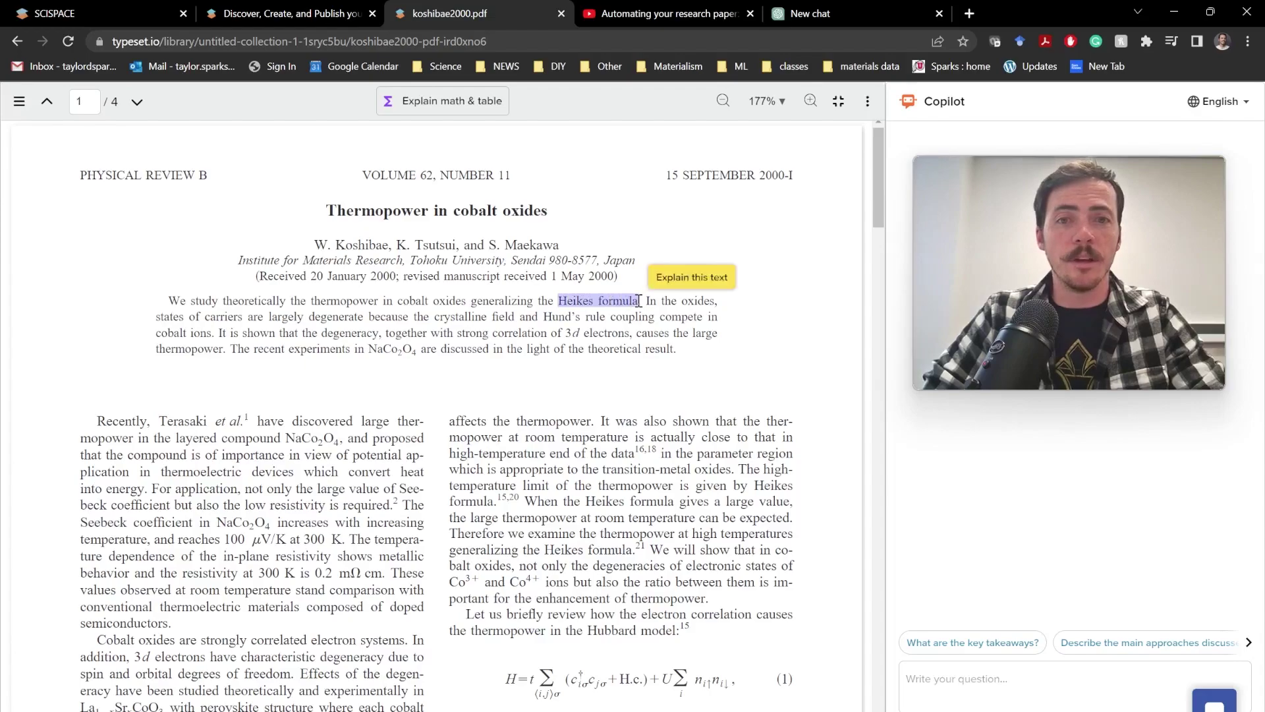
pyautogui.click(696, 282)
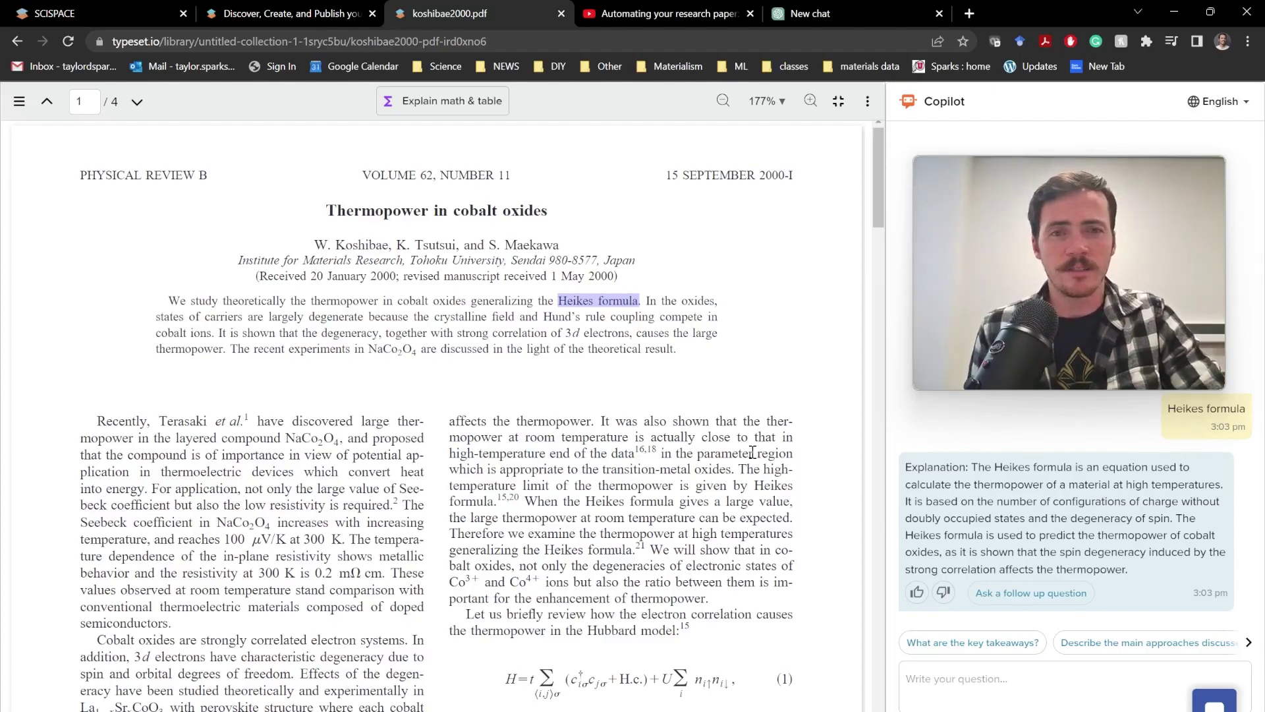
# Ask Copilot 'What are the key takeaways?' about the cobalt oxides paper
pyautogui.click(1054, 679)
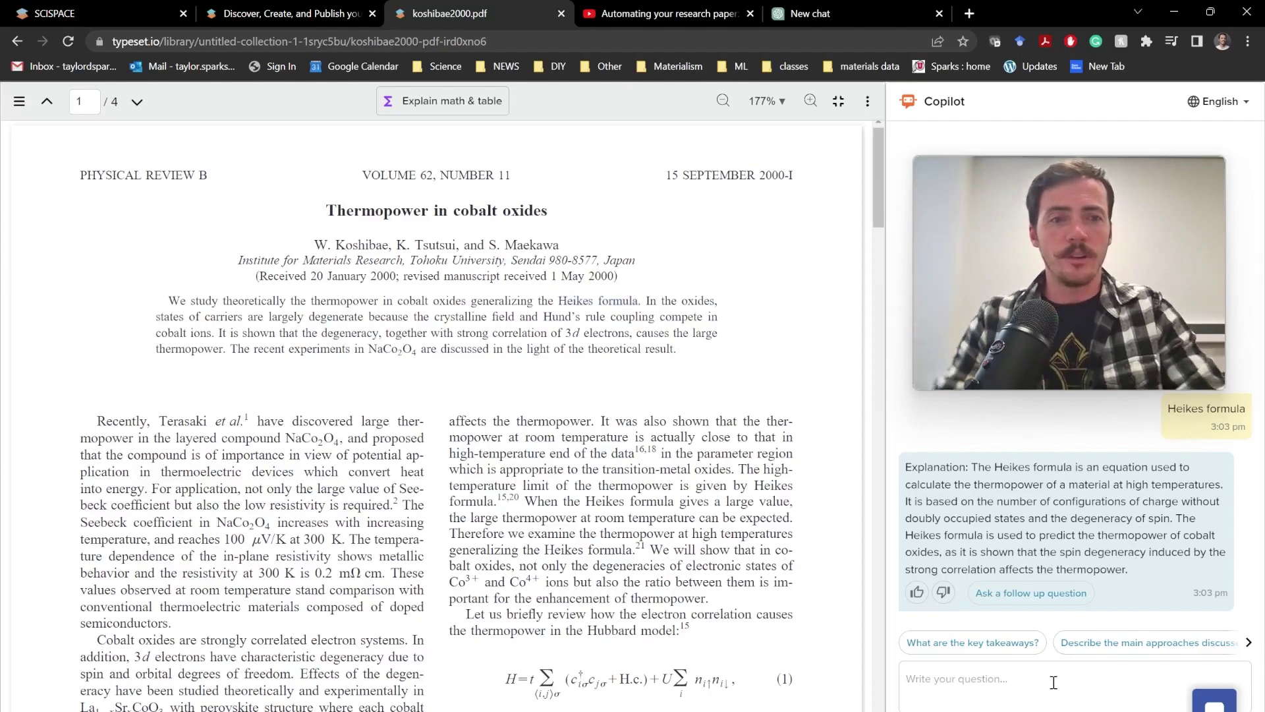
pyautogui.click(951, 643)
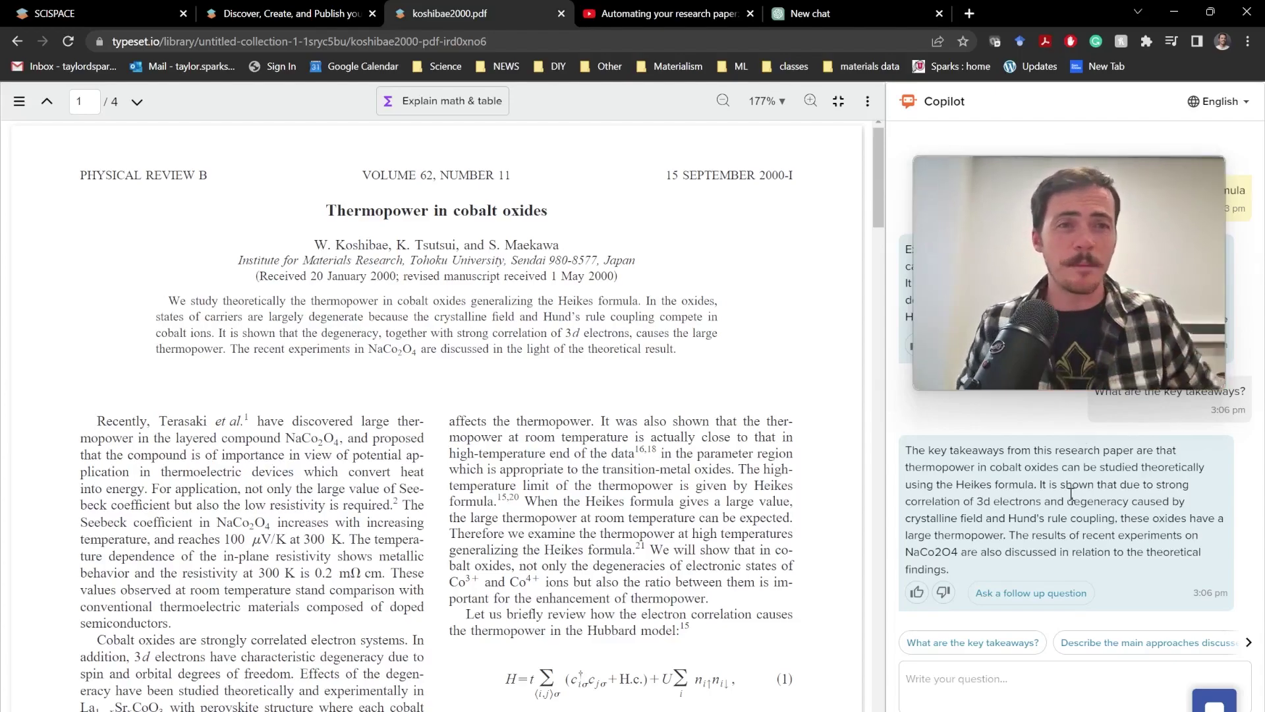
# In a new ChatGPT chat, ask for a high thermal conductivity metal, then ask its thermal conductivity
pyautogui.click(869, 8)
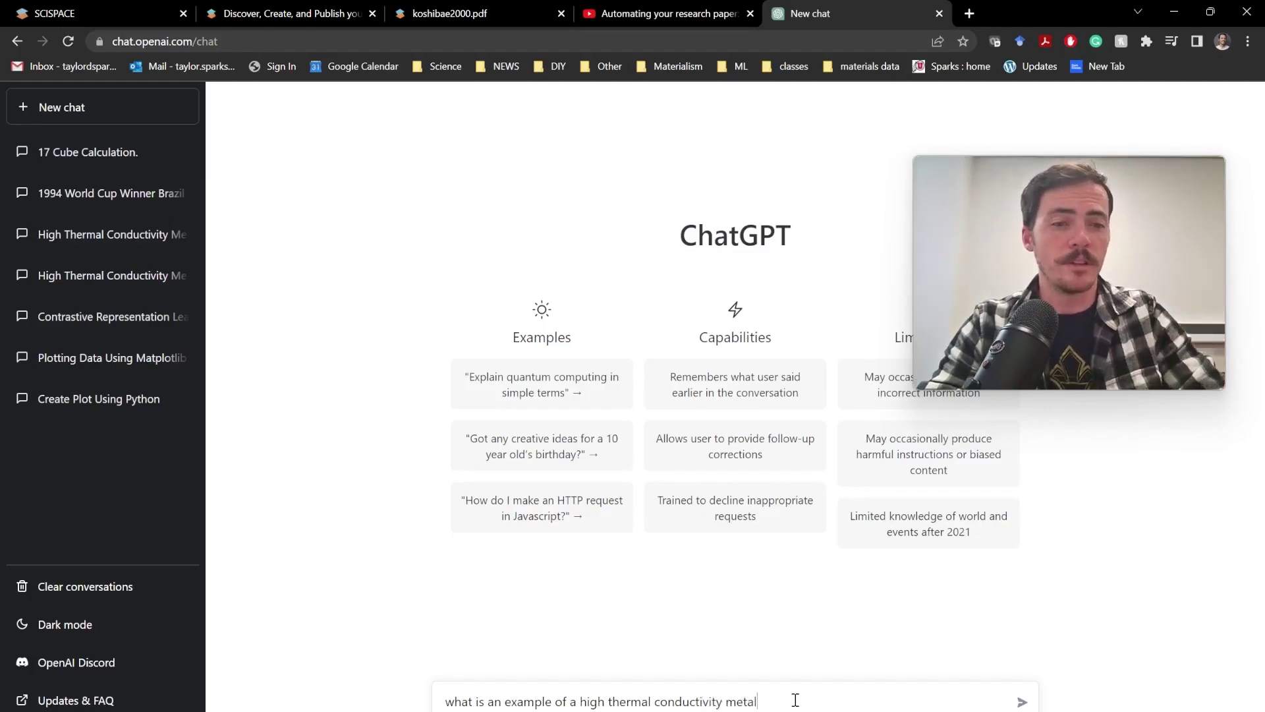
pyautogui.press('Return')
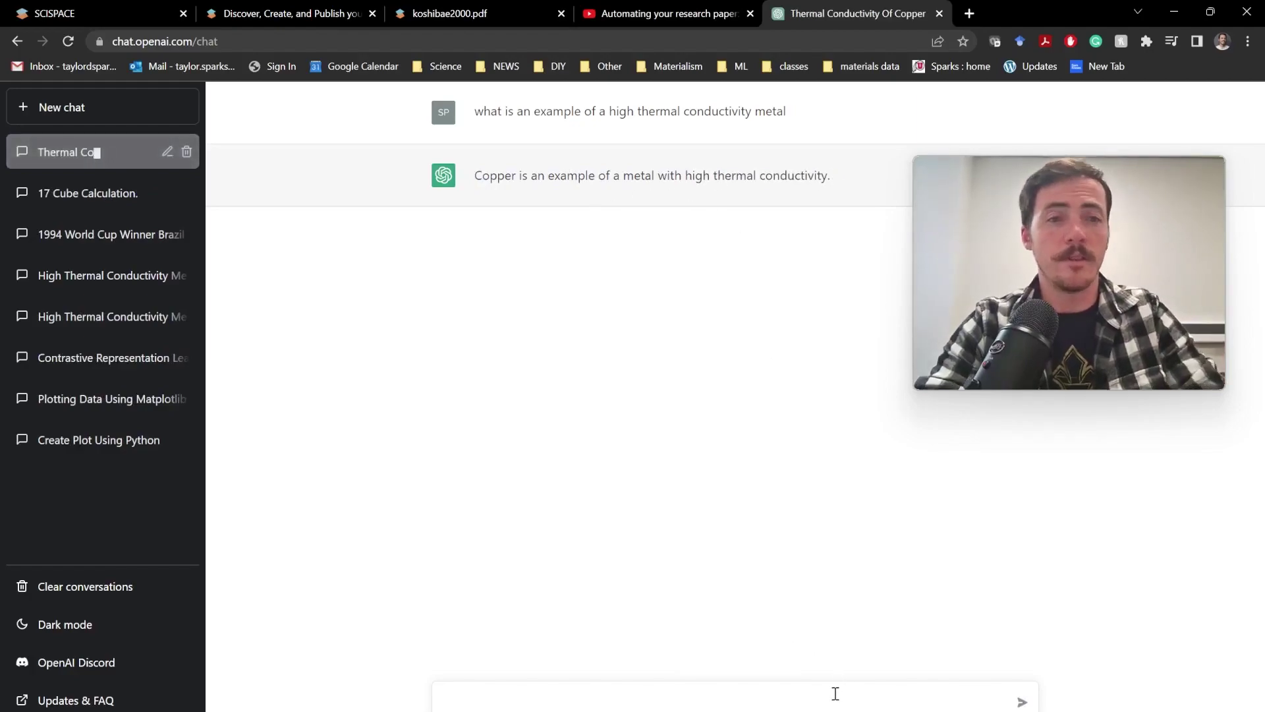
pyautogui.write('what is the thermal c')
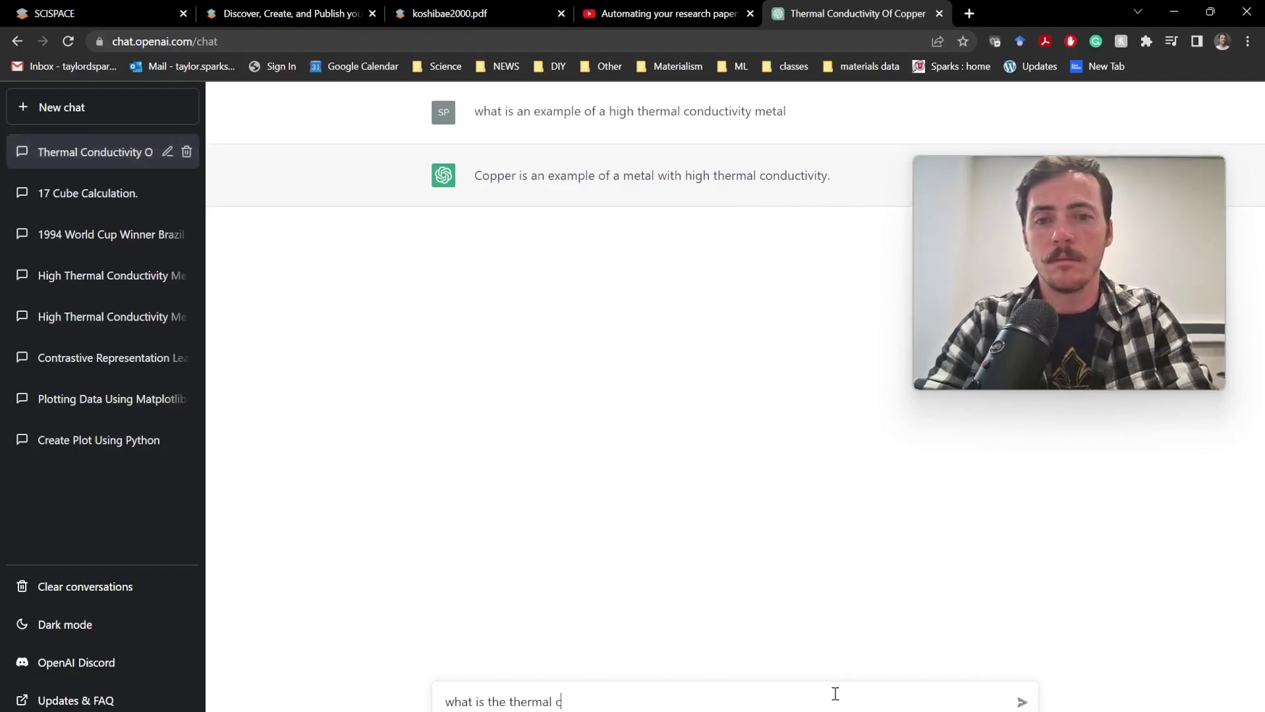
pyautogui.write('ond')
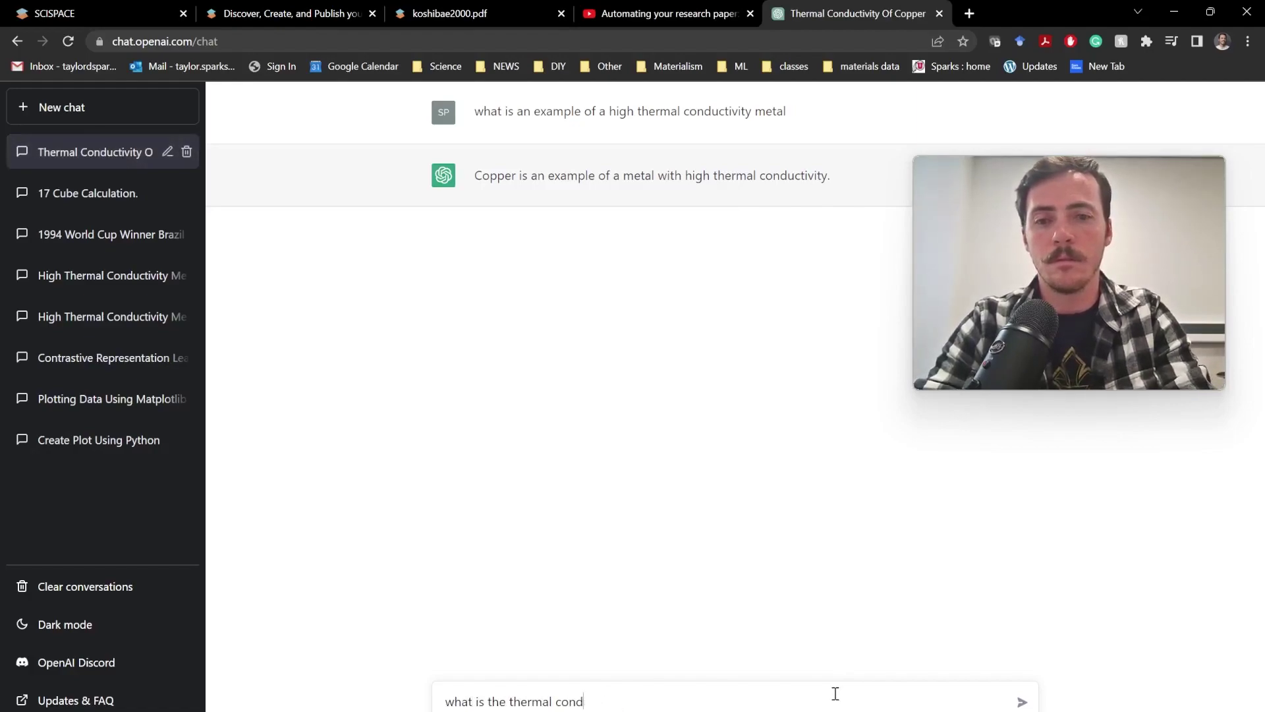
pyautogui.write('ucitiby ofal conductivity?')
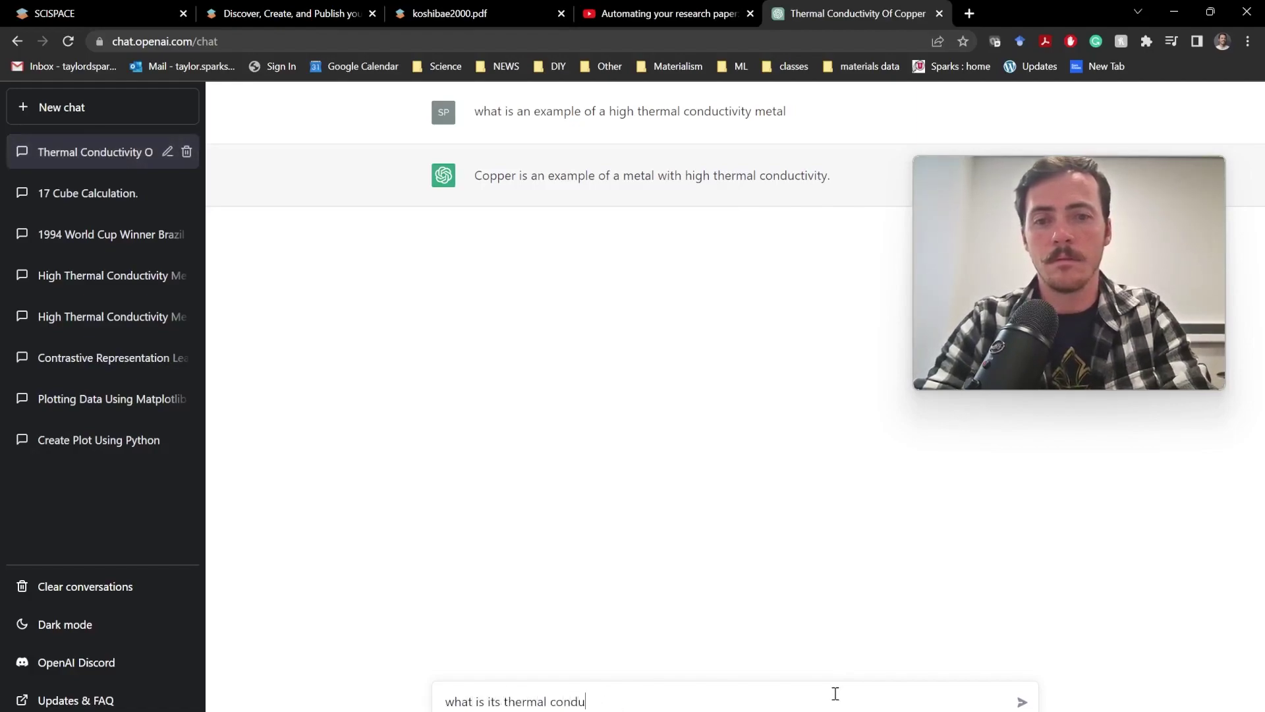
pyautogui.press('Return')
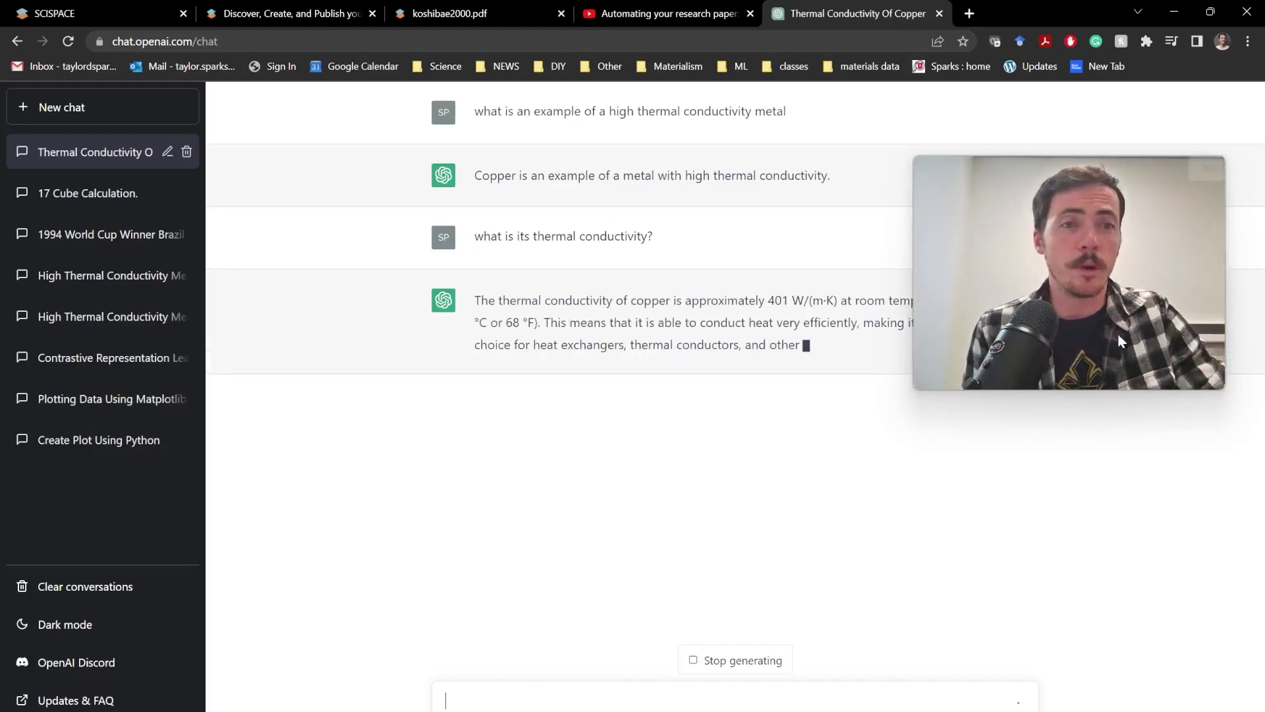
# Read ChatGPT's answer of about 401 W/(m·K) for copper, then return to koshibae2000.pdf
pyautogui.moveTo(1014, 193); pyautogui.dragTo(1005, 442)
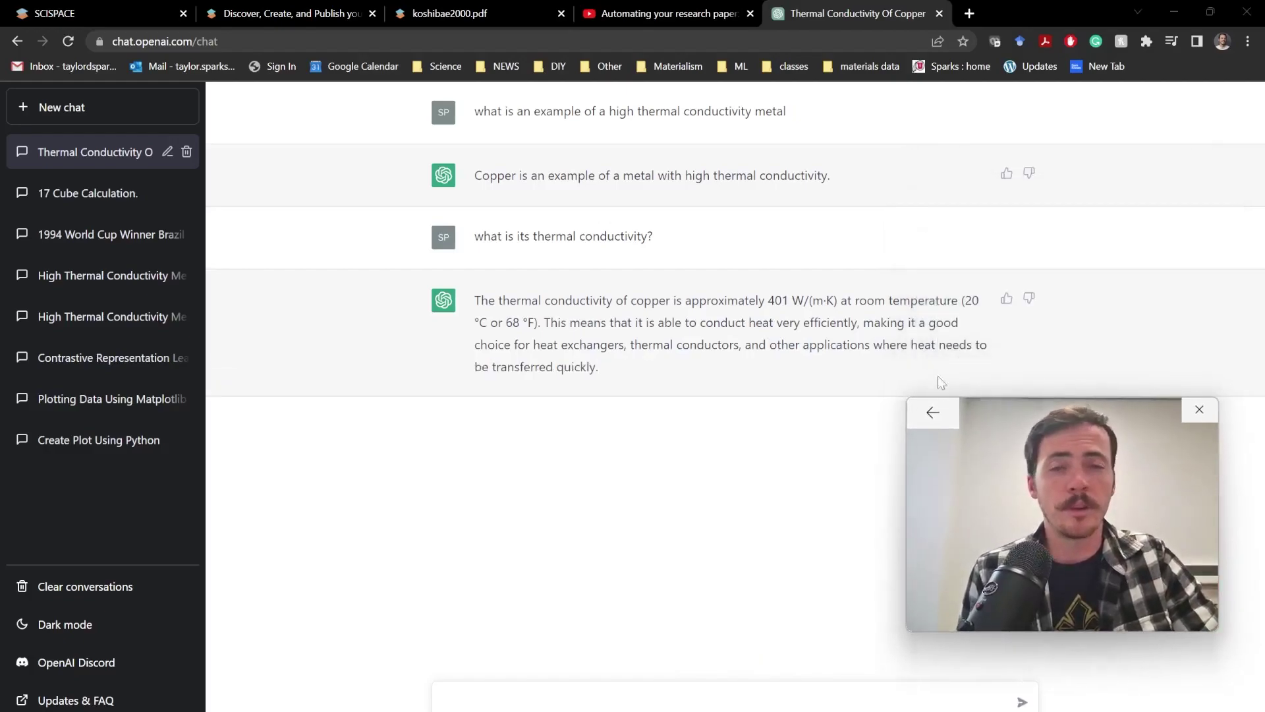
pyautogui.moveTo(1068, 528); pyautogui.dragTo(1090, 227)
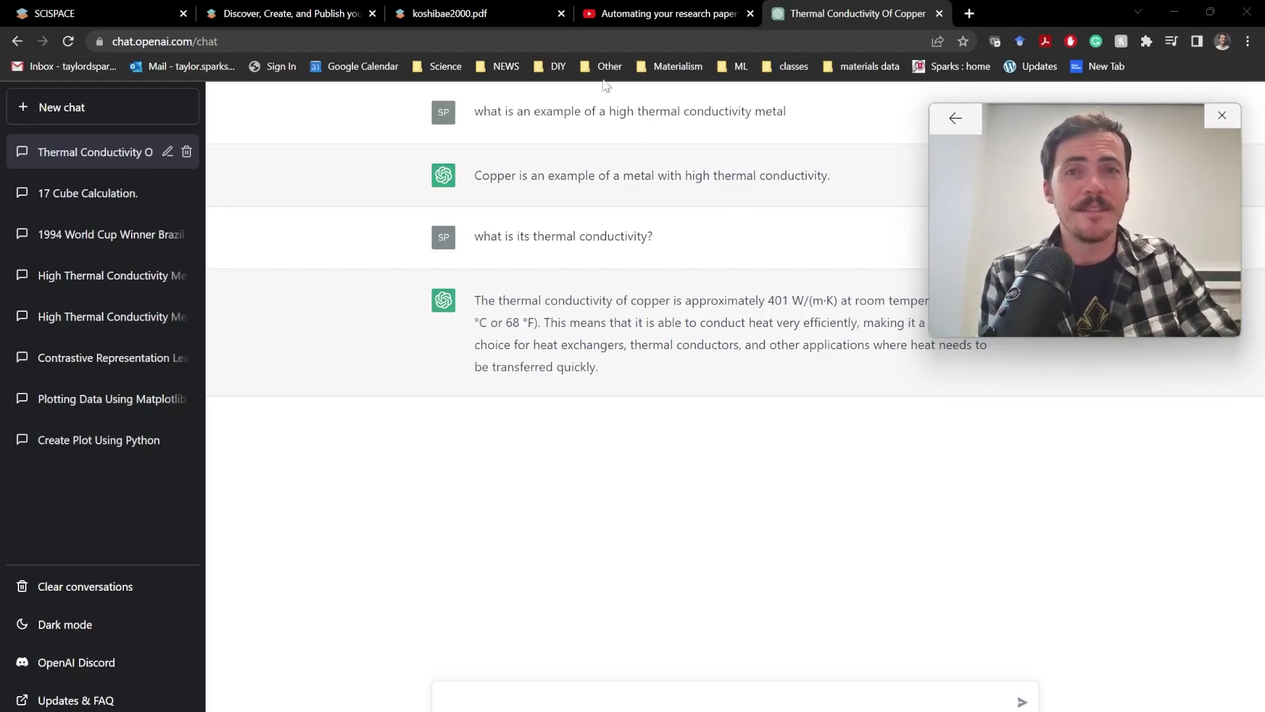
pyautogui.click(480, 13)
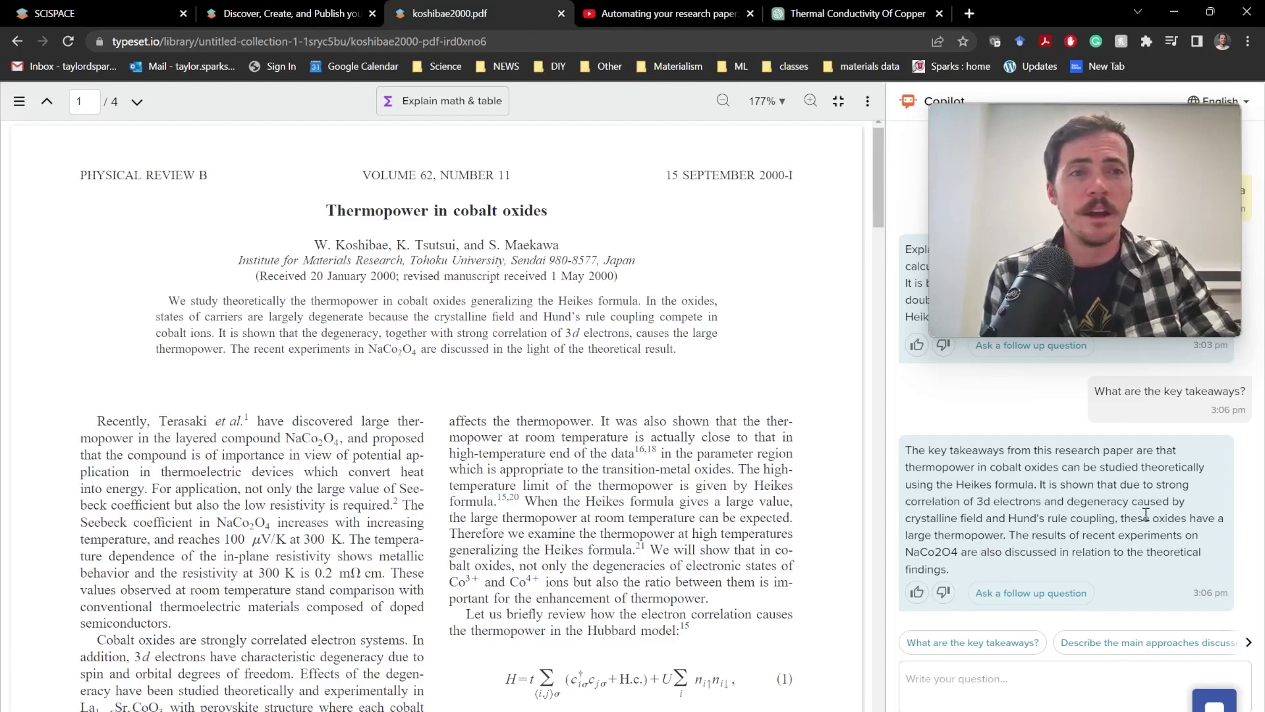
# Open the 'chem mat hhi' paper from Untitled collection 1 in My Library
pyautogui.click(326, 6)
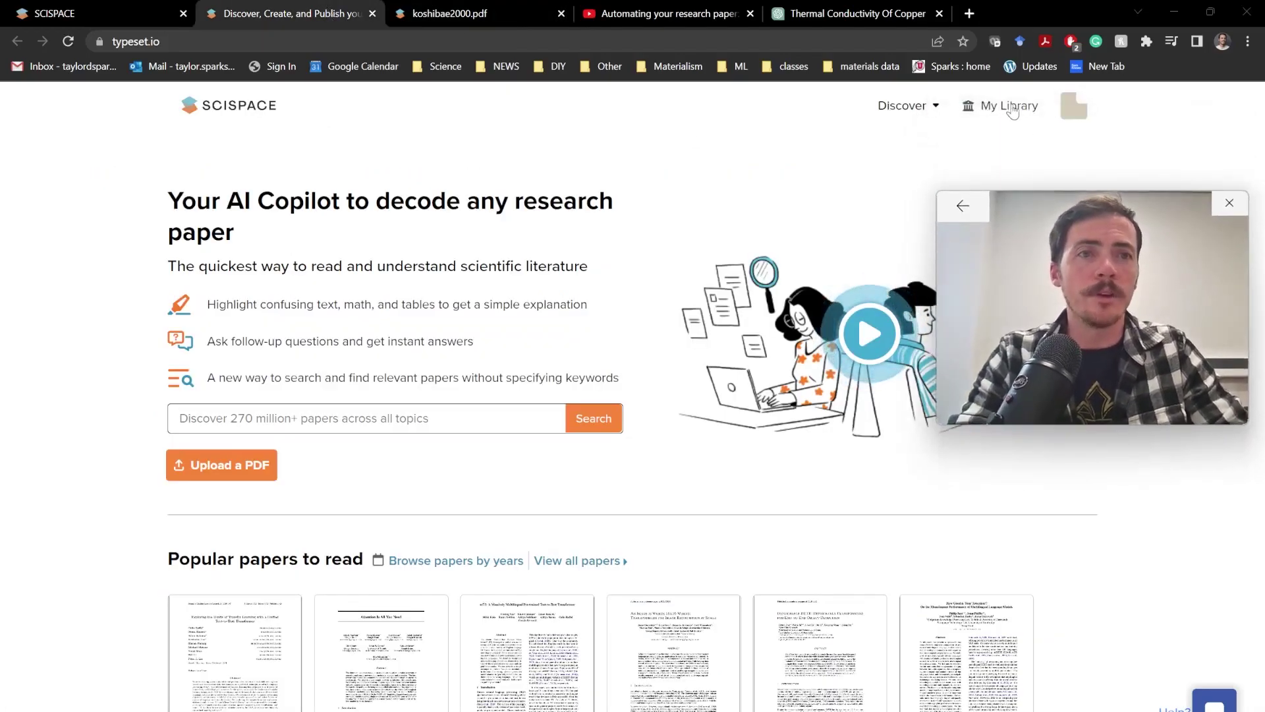
pyautogui.click(1013, 107)
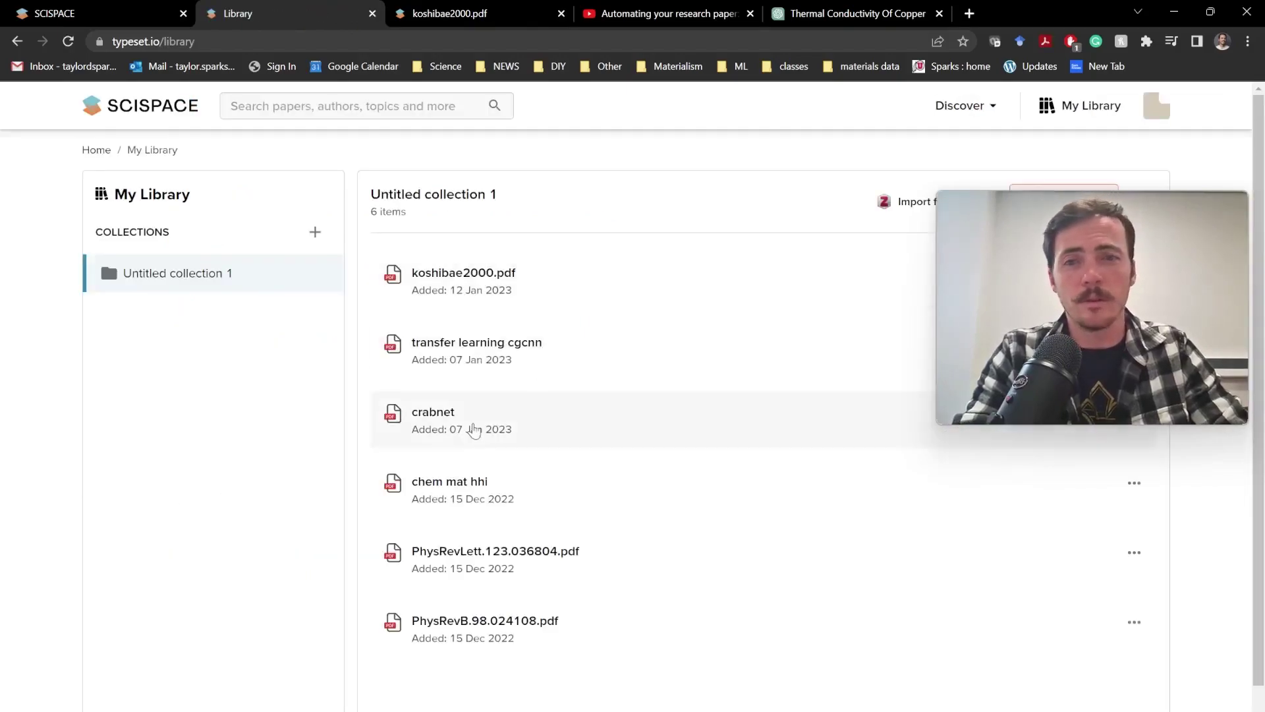
pyautogui.click(499, 494)
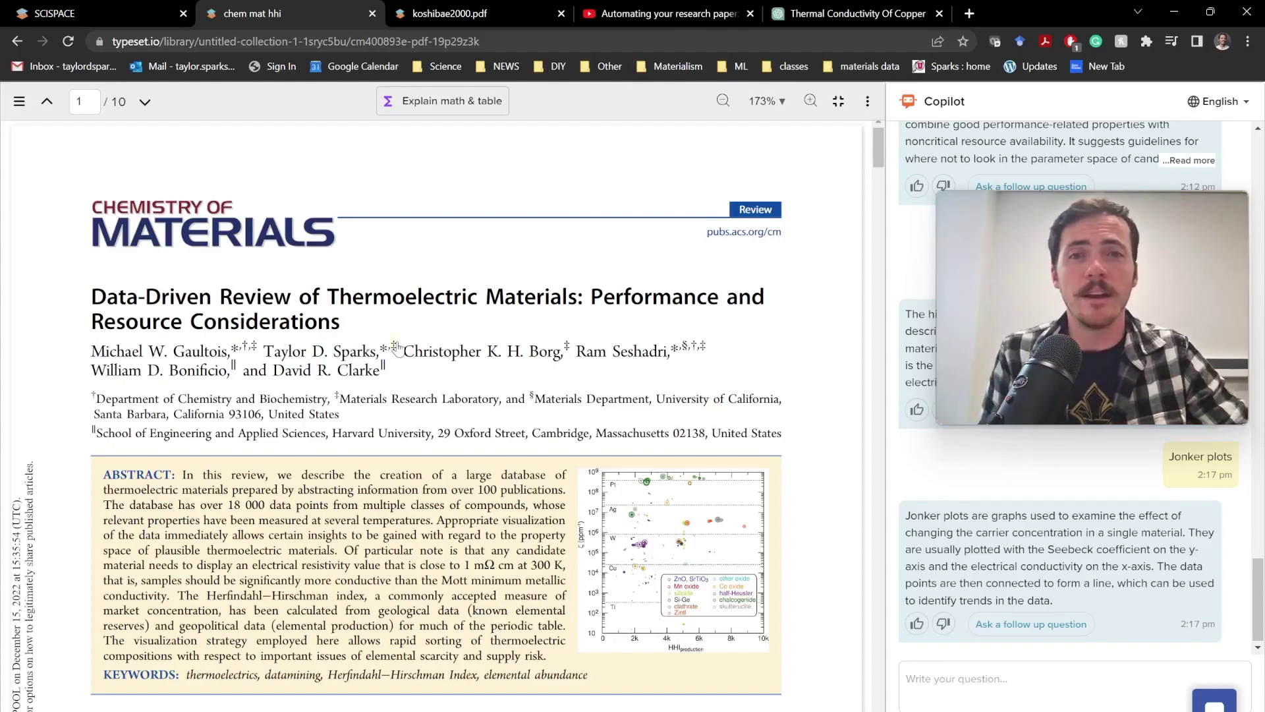
# Zoom the thermoelectric review to 240%, then back to 190%, keeping the abstract in view
pyautogui.scroll(-5, 361, 284)
pyautogui.scroll(5, 362, 279)
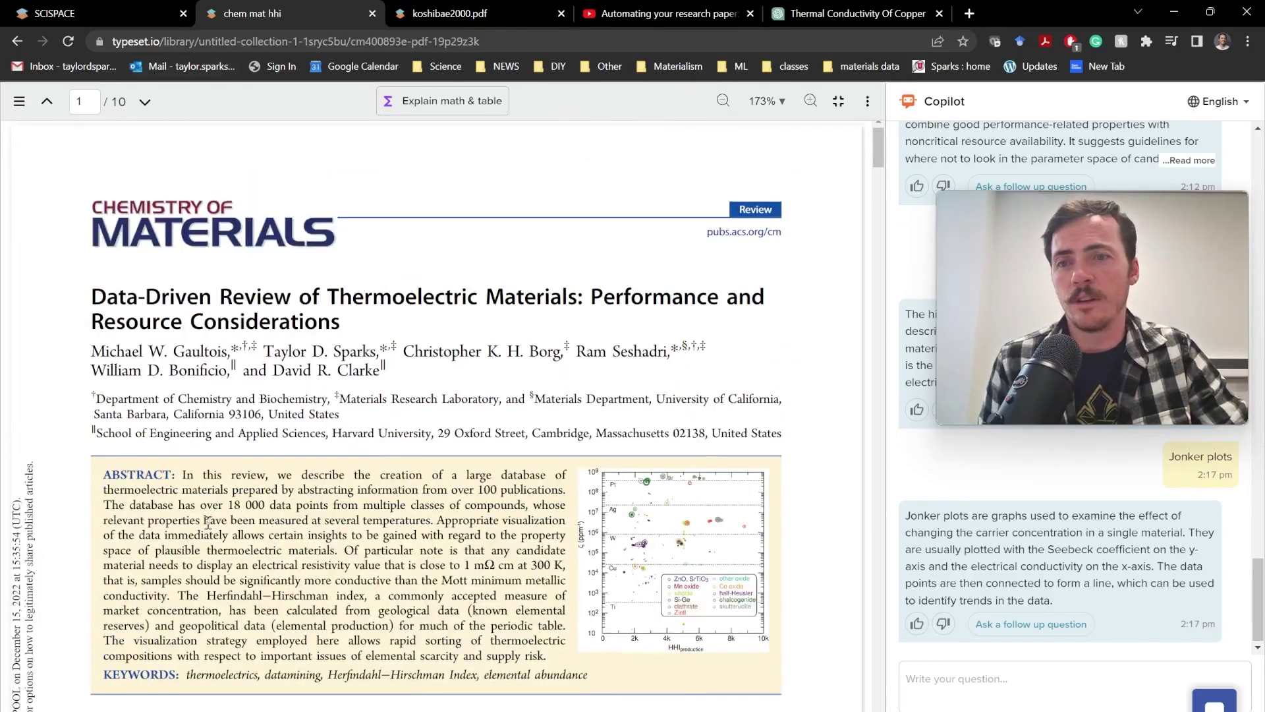
pyautogui.click(812, 102)
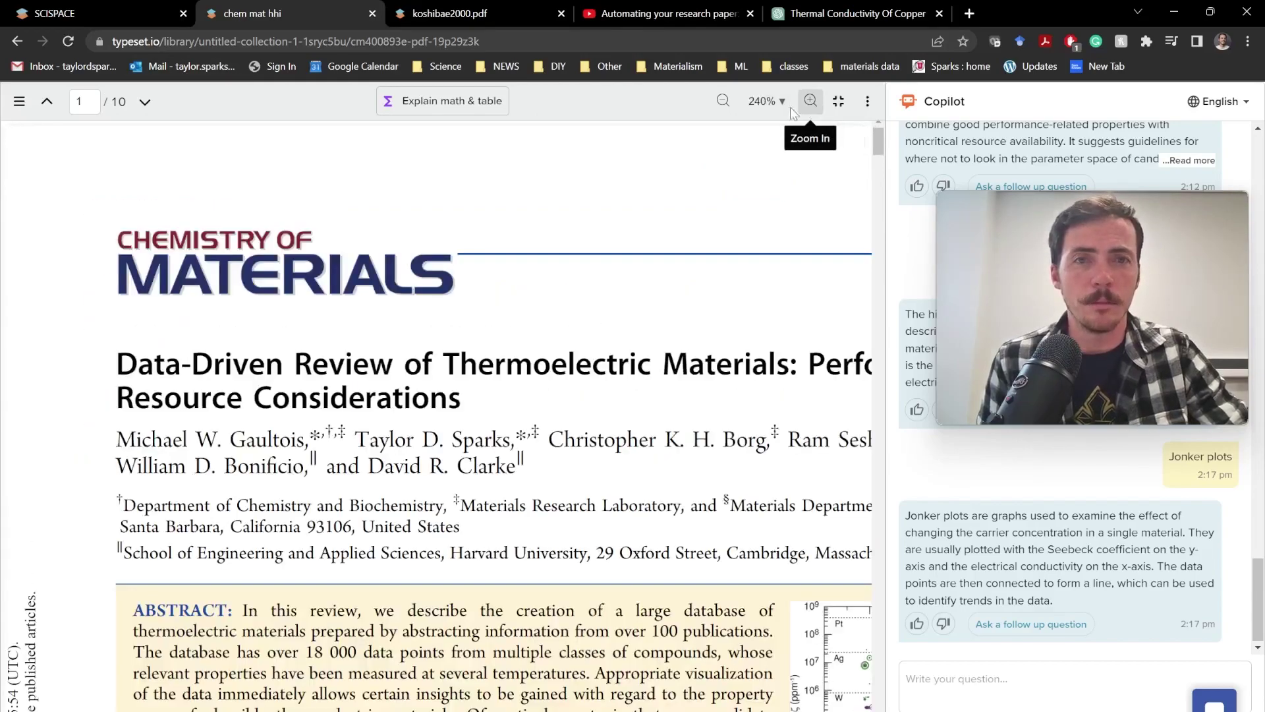
pyautogui.click(723, 102)
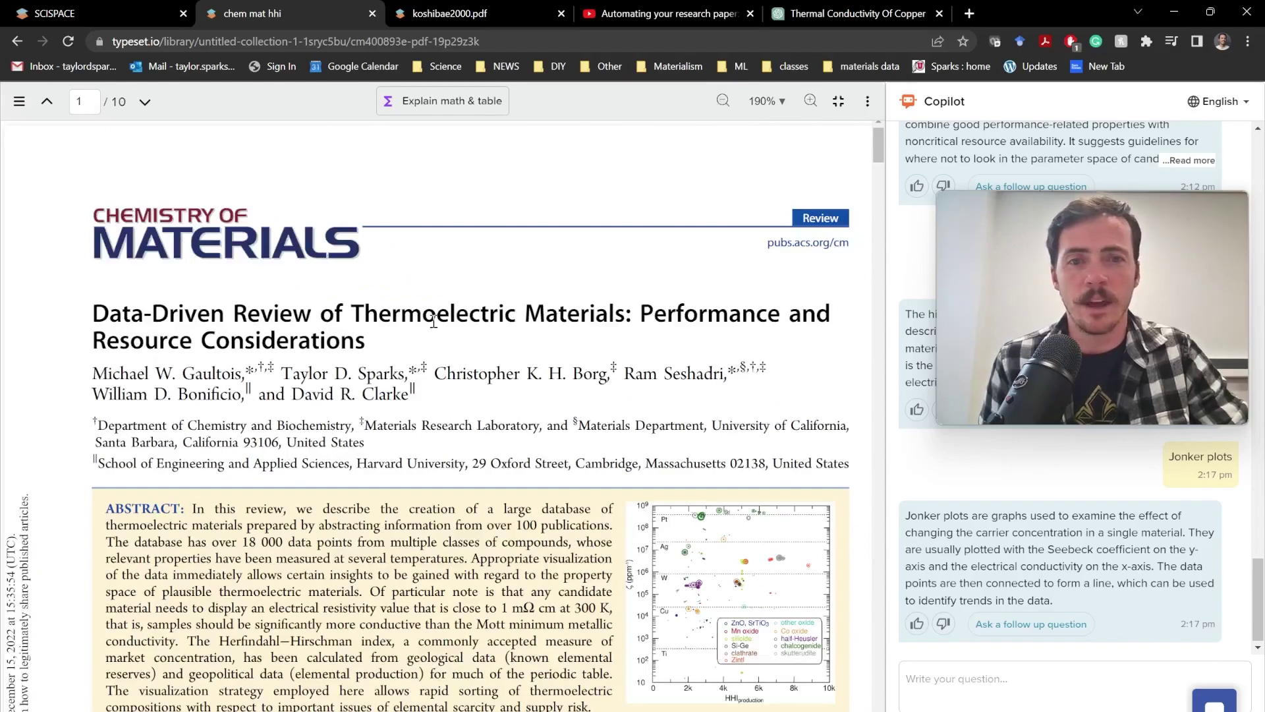
pyautogui.scroll(-6, 434, 321)
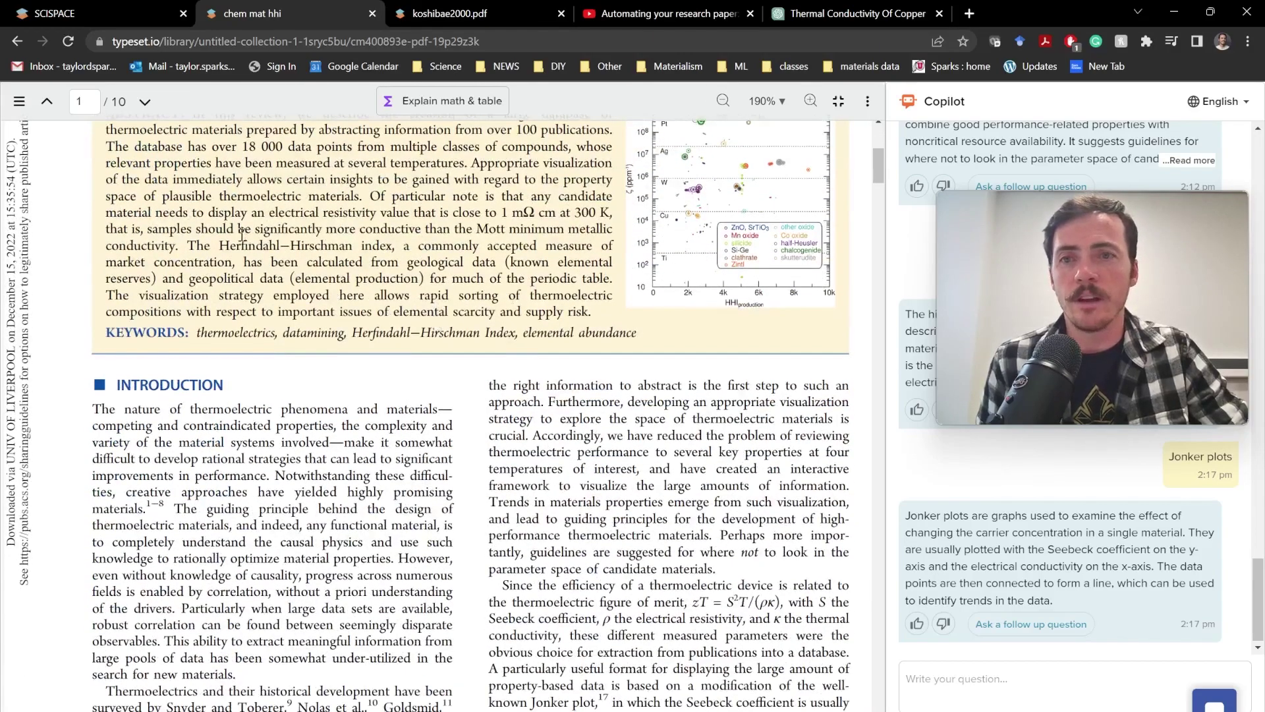
pyautogui.scroll(1, 242, 234)
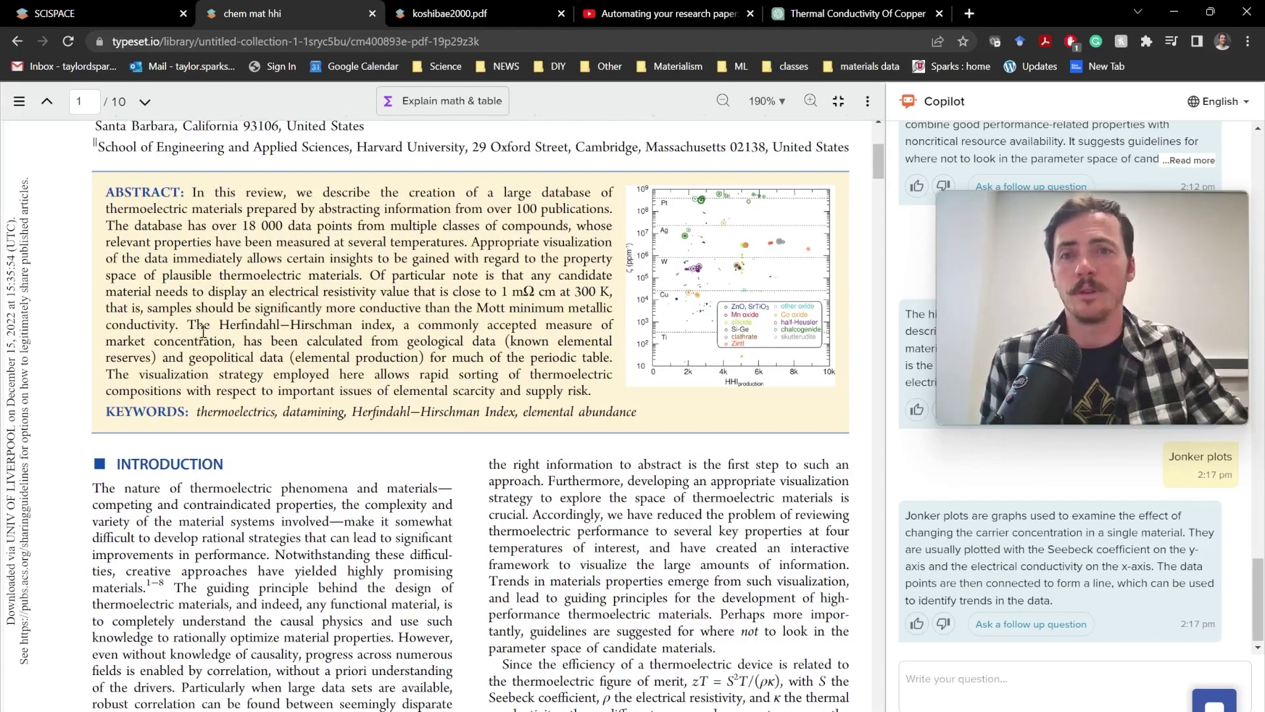
# Have Copilot explain 'Herfindahl–Hirschman index' from the abstract and highlight its market-concentration and supply-risk points
pyautogui.moveTo(218, 324); pyautogui.dragTo(396, 324)
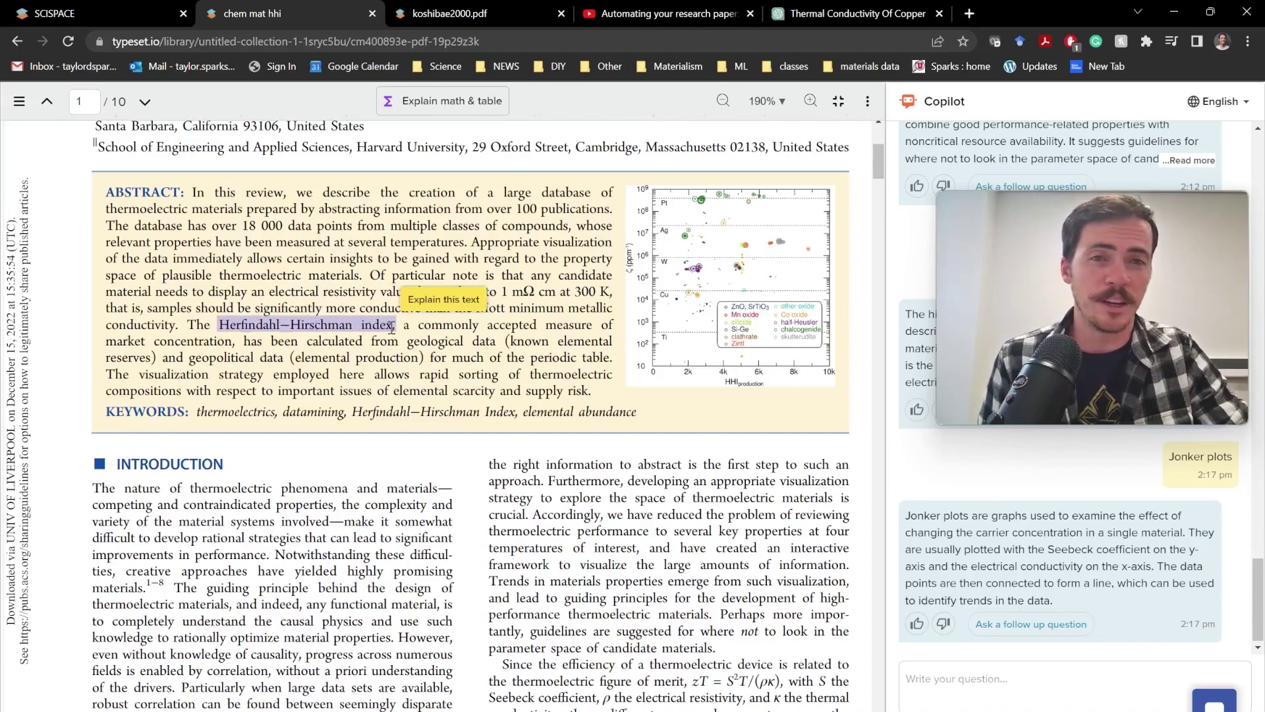
pyautogui.click(443, 298)
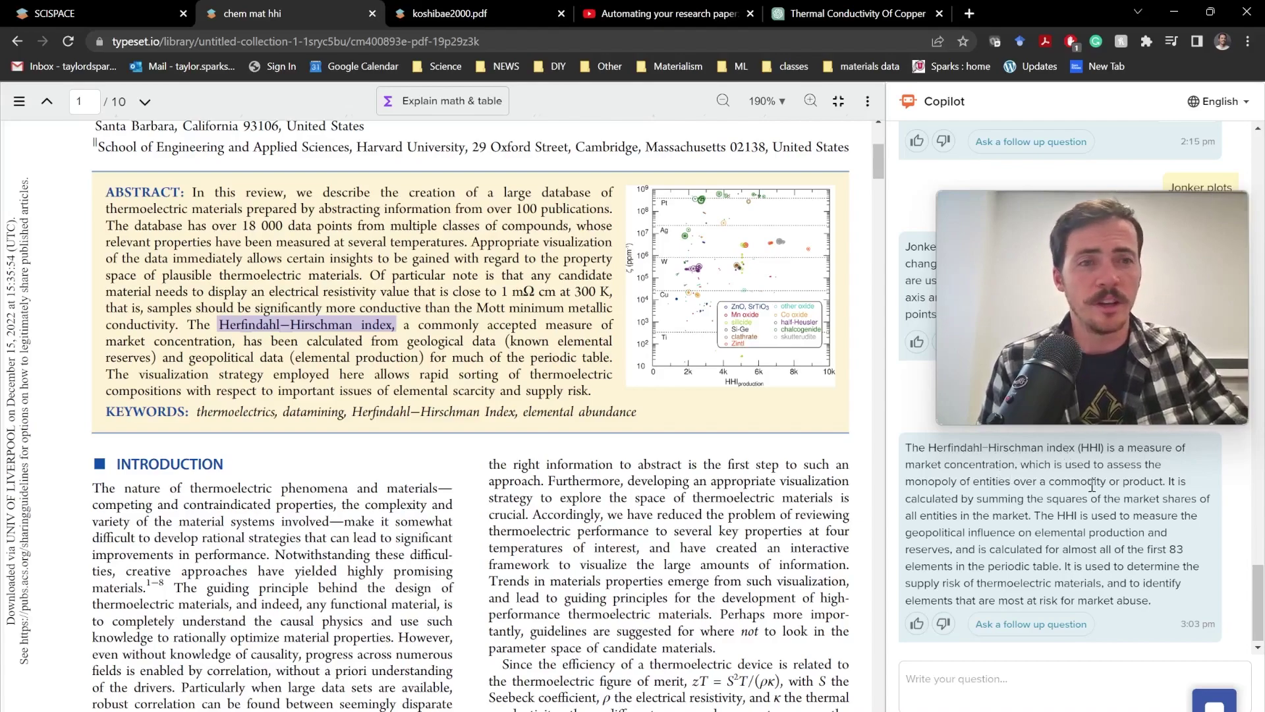
pyautogui.moveTo(949, 466); pyautogui.dragTo(1163, 551)
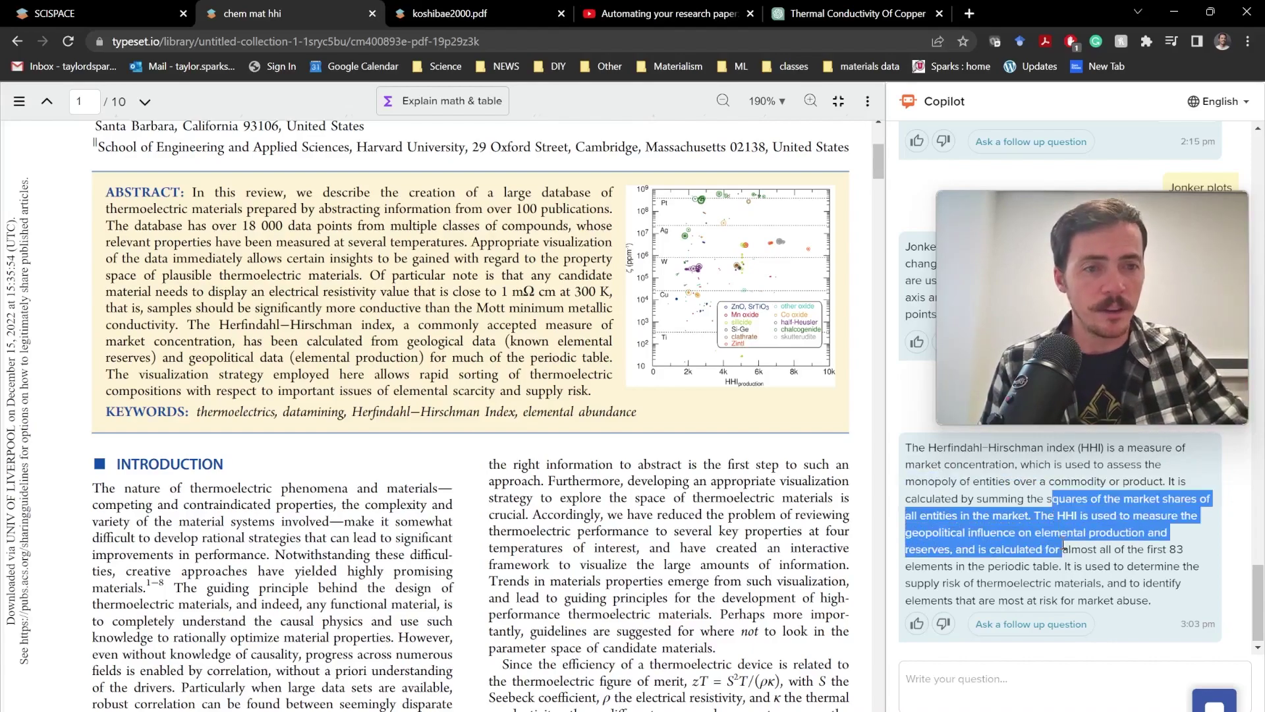
pyautogui.moveTo(1086, 566); pyautogui.dragTo(1094, 583)
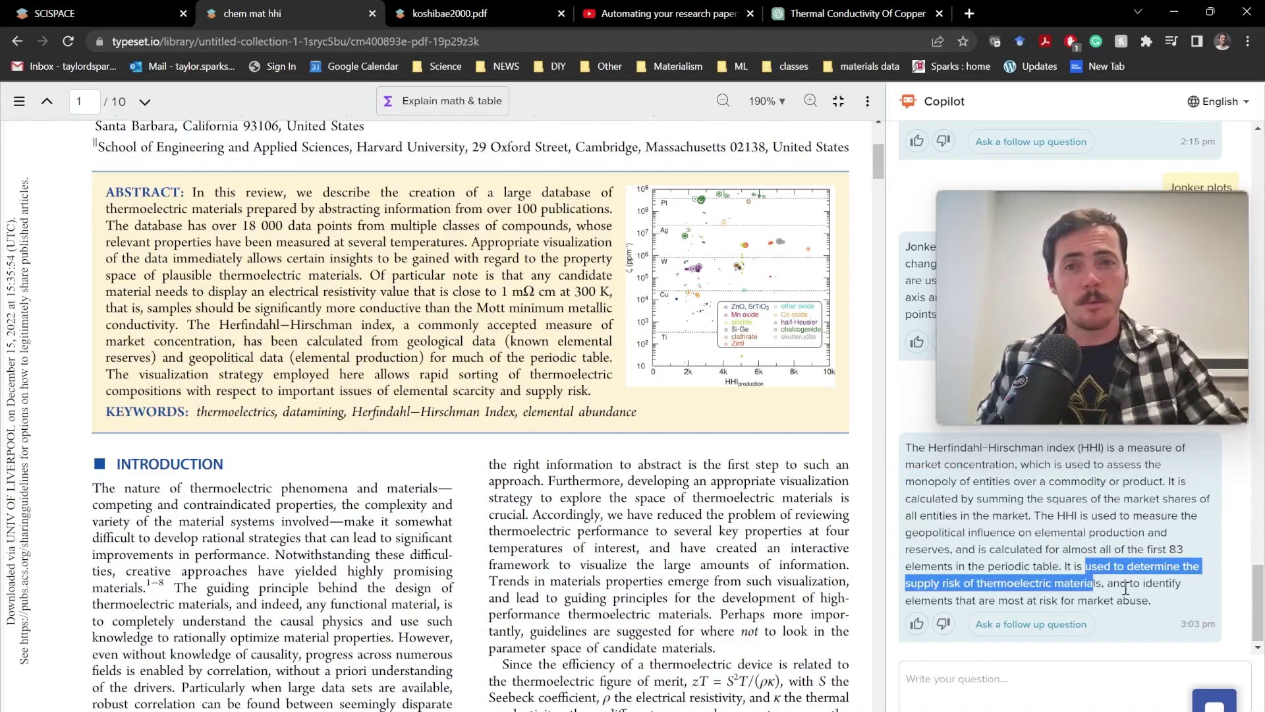
pyautogui.click(1140, 525)
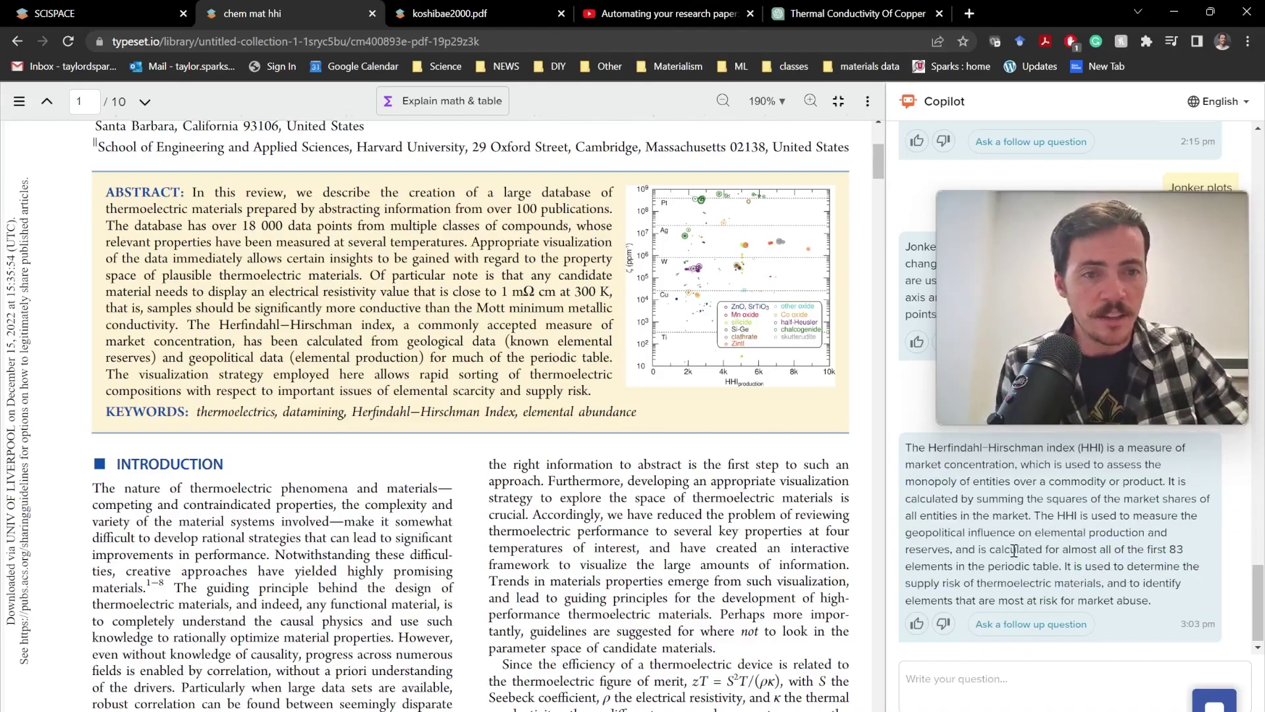
pyautogui.moveTo(1014, 550); pyautogui.dragTo(1067, 567)
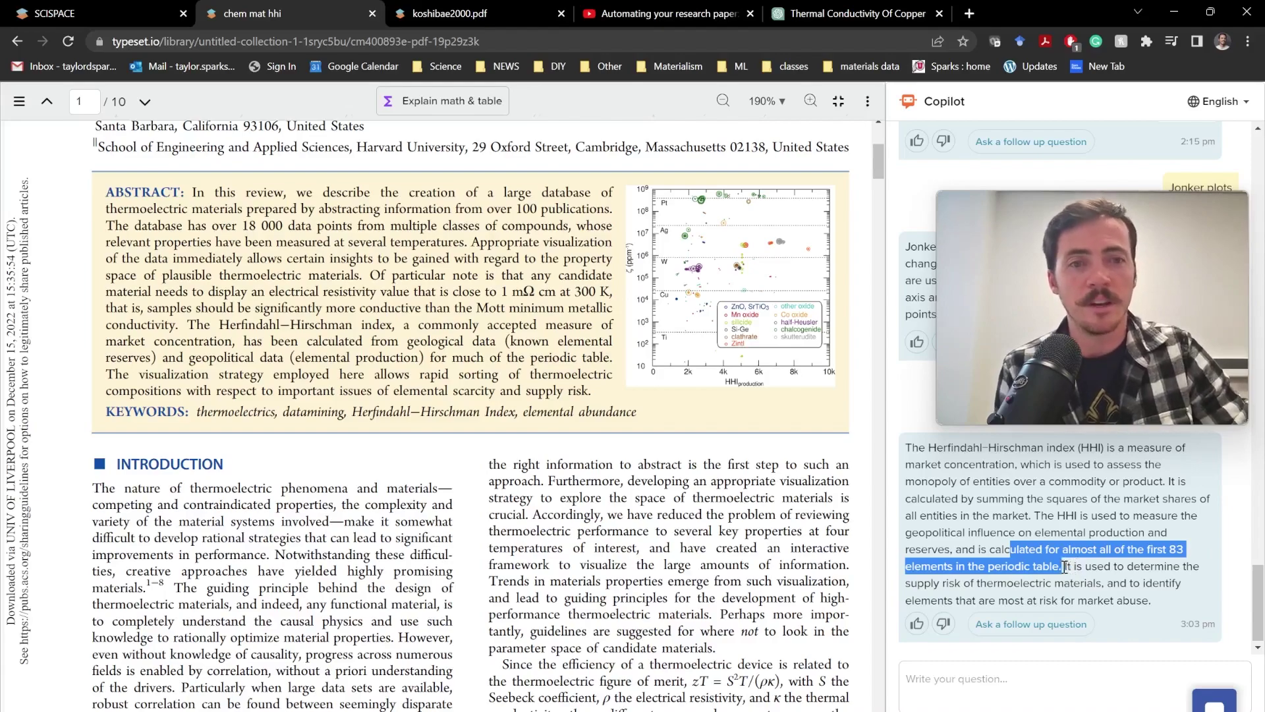
pyautogui.scroll(-3, 652, 448)
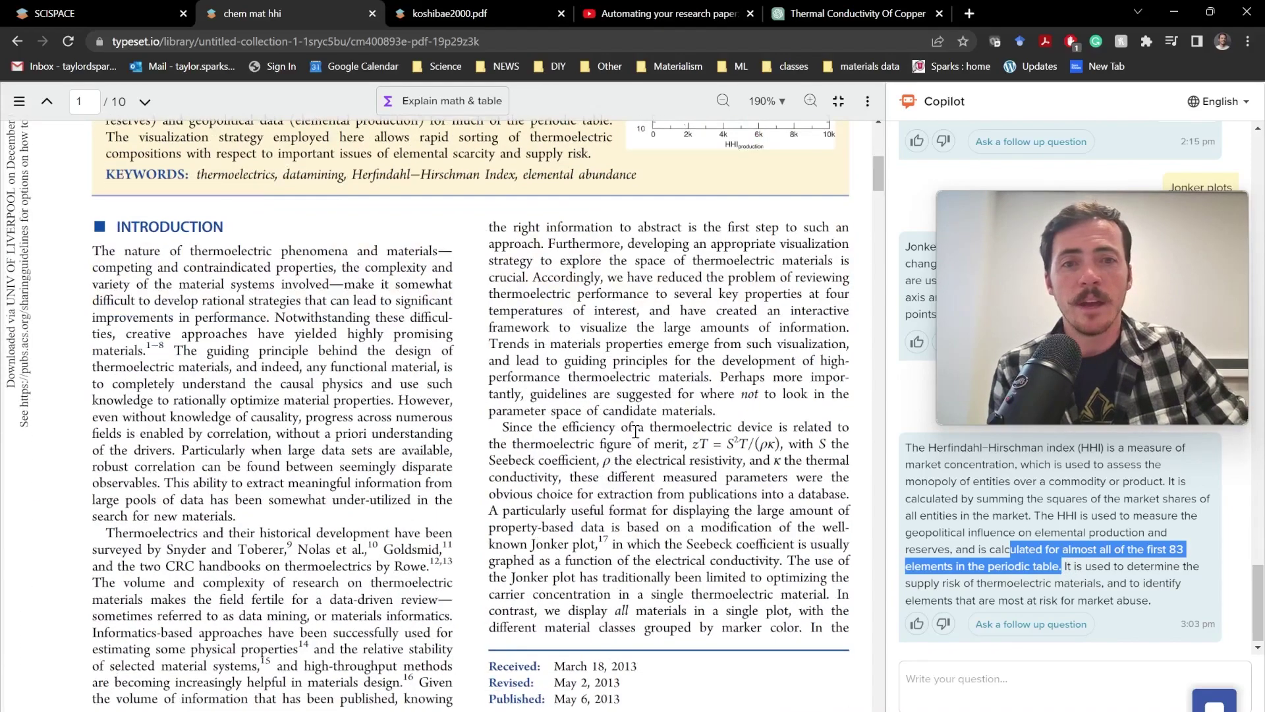
# Box the zT = S²T/(ρκ) formula with Explain math & table to get Copilot's explanation
pyautogui.click(418, 104)
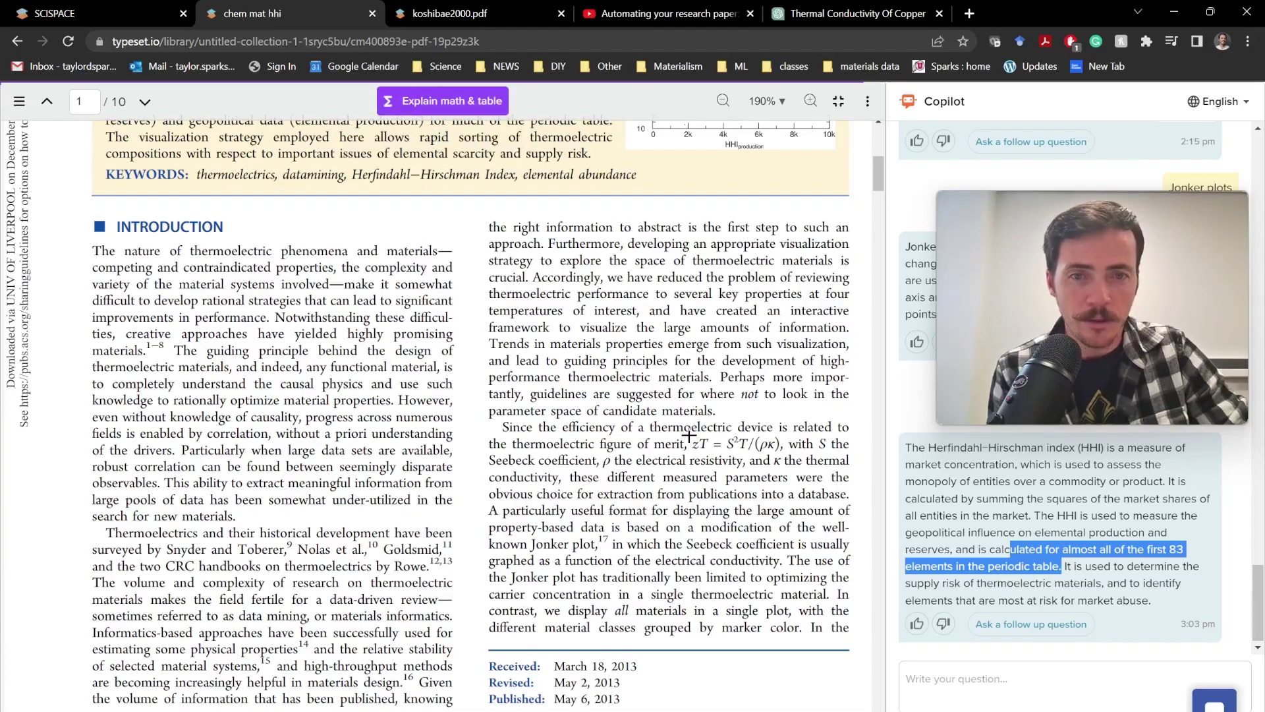
pyautogui.moveTo(688, 435); pyautogui.dragTo(789, 451)
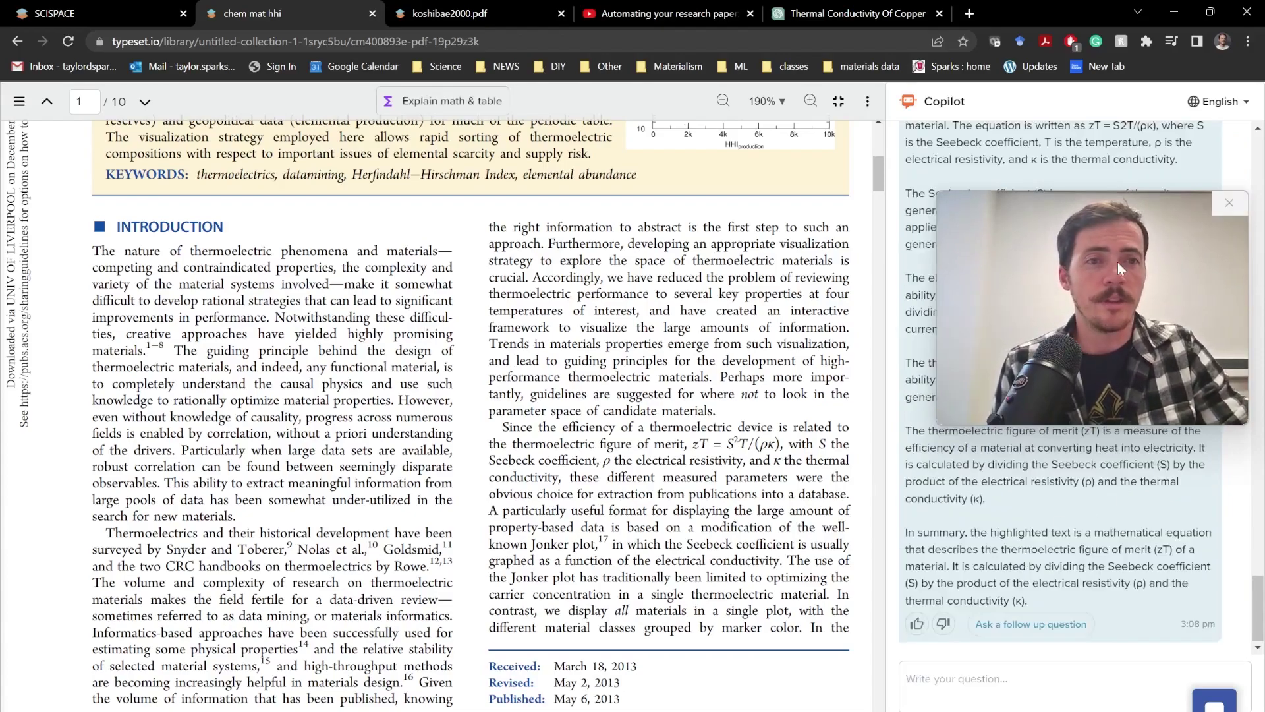
pyautogui.moveTo(1118, 262); pyautogui.dragTo(755, 241)
pyautogui.scroll(3, 1057, 325)
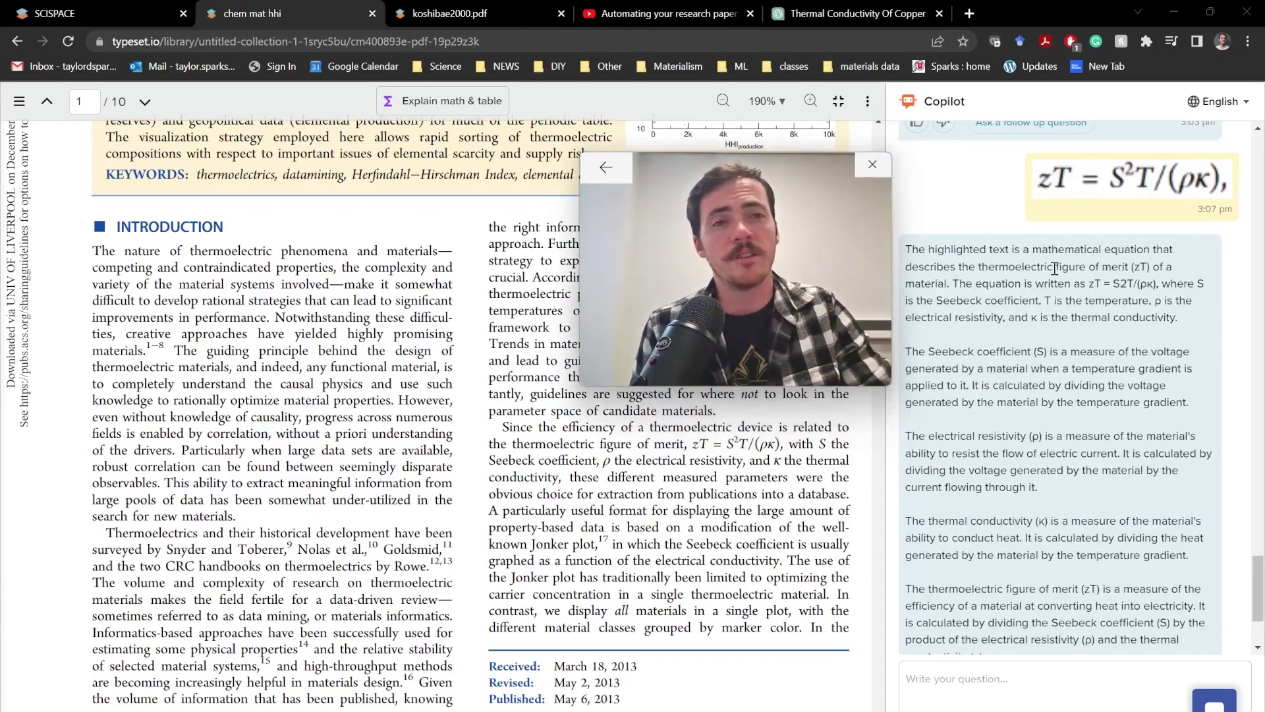
# Highlight the equation, Seebeck coefficient, electrical resistivity and thermal conductivity definitions in Copilot's answer
pyautogui.moveTo(989, 267); pyautogui.dragTo(1161, 283)
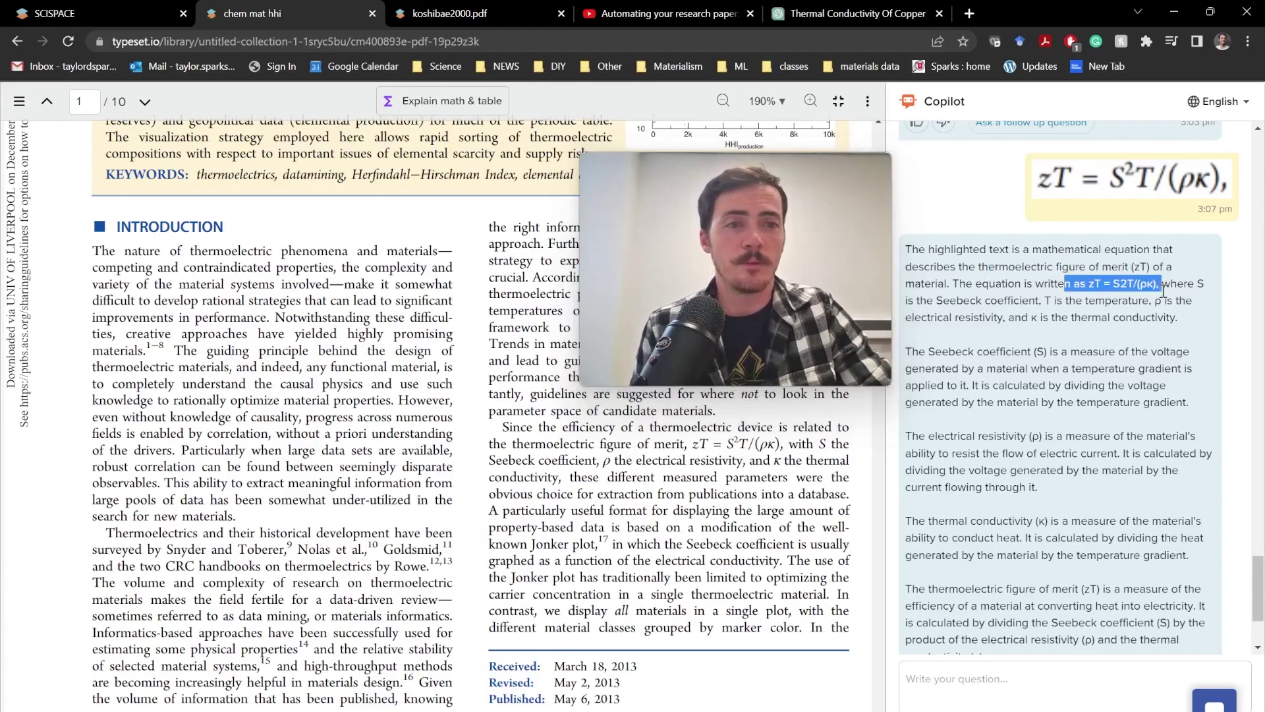
pyautogui.scroll(-3, 944, 207)
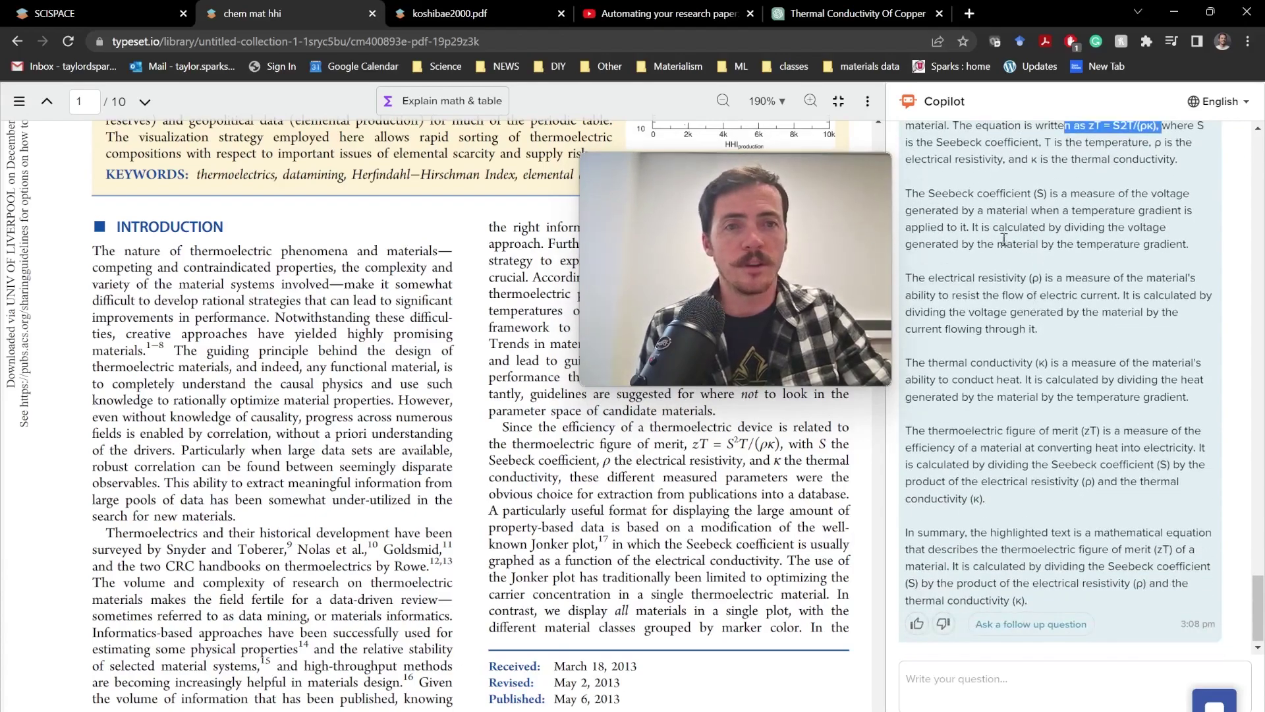
pyautogui.moveTo(975, 193); pyautogui.dragTo(1048, 209)
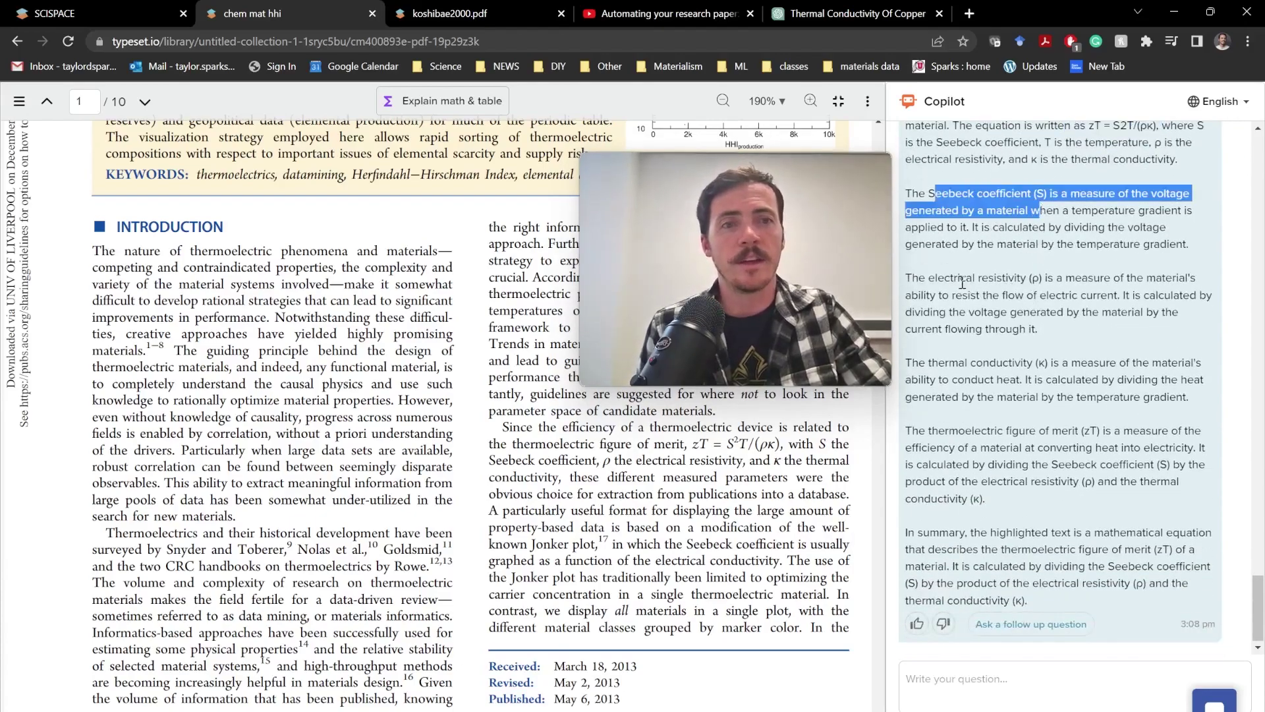
pyautogui.moveTo(961, 277); pyautogui.dragTo(1044, 278)
pyautogui.moveTo(997, 362); pyautogui.dragTo(1068, 363)
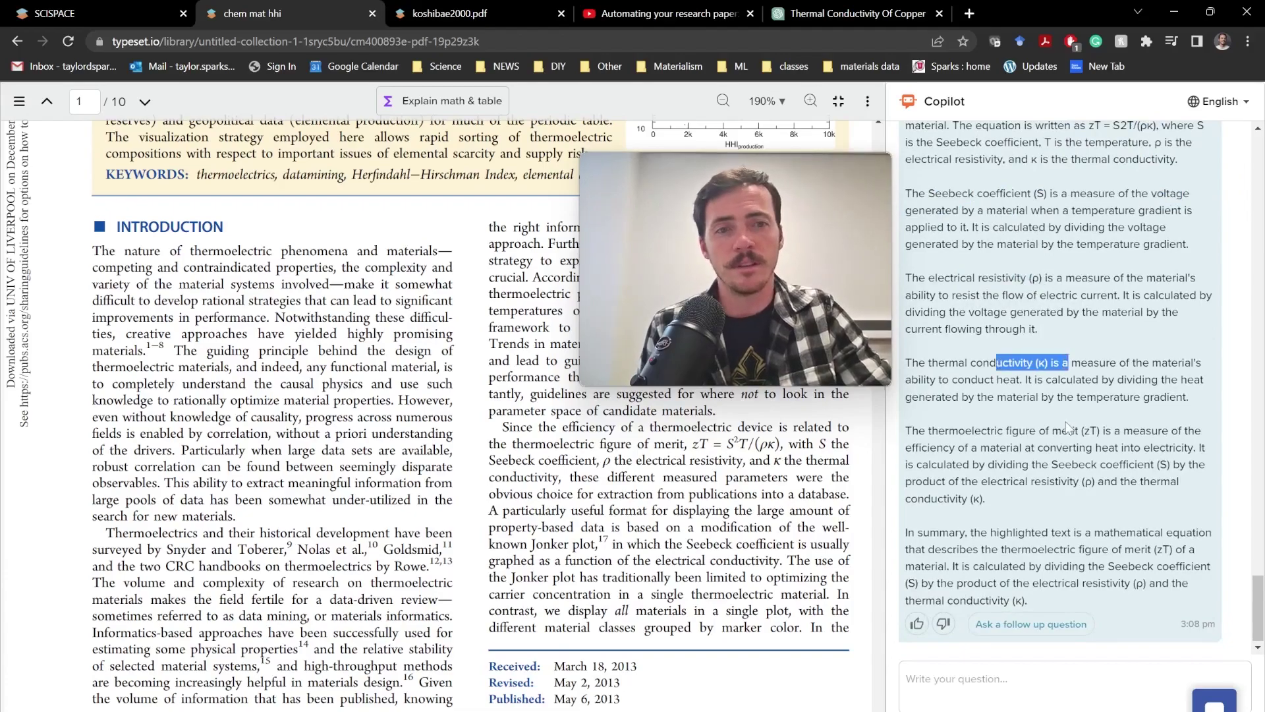
pyautogui.moveTo(778, 265); pyautogui.dragTo(1109, 299)
pyautogui.scroll(-5, 565, 357)
pyautogui.scroll(3, 566, 358)
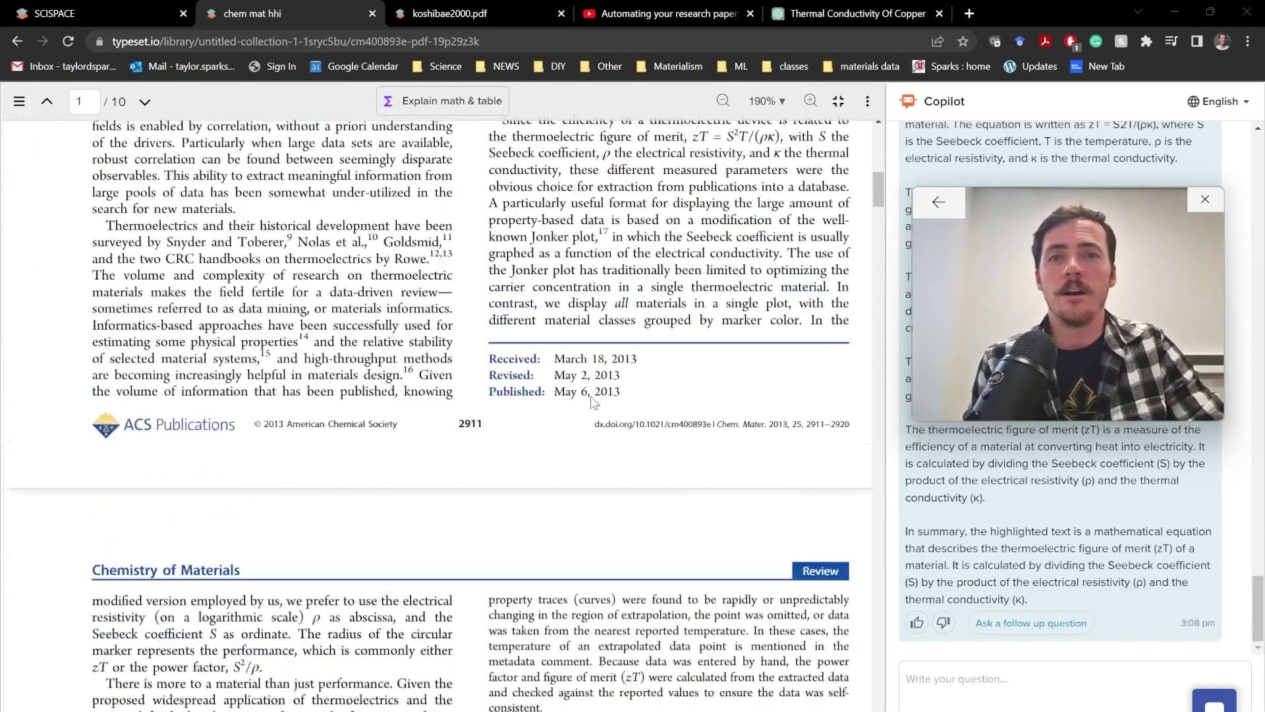
pyautogui.moveTo(531, 386); pyautogui.dragTo(595, 388)
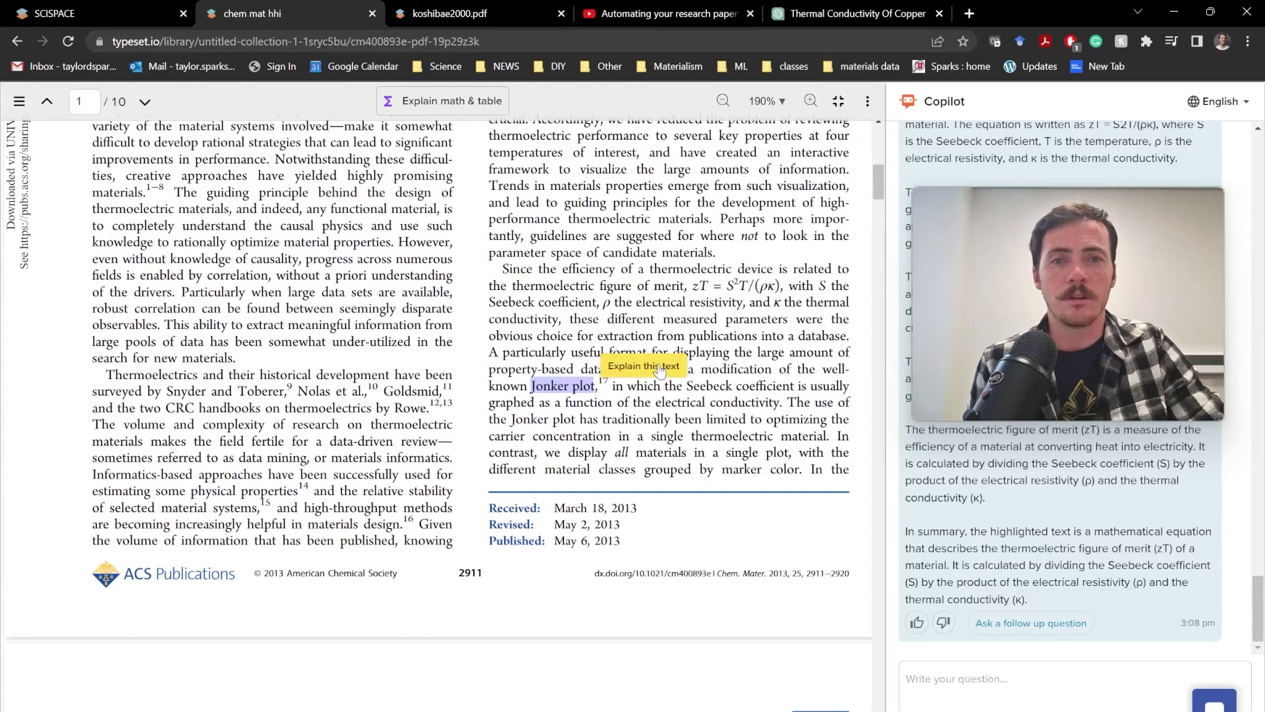
pyautogui.click(659, 363)
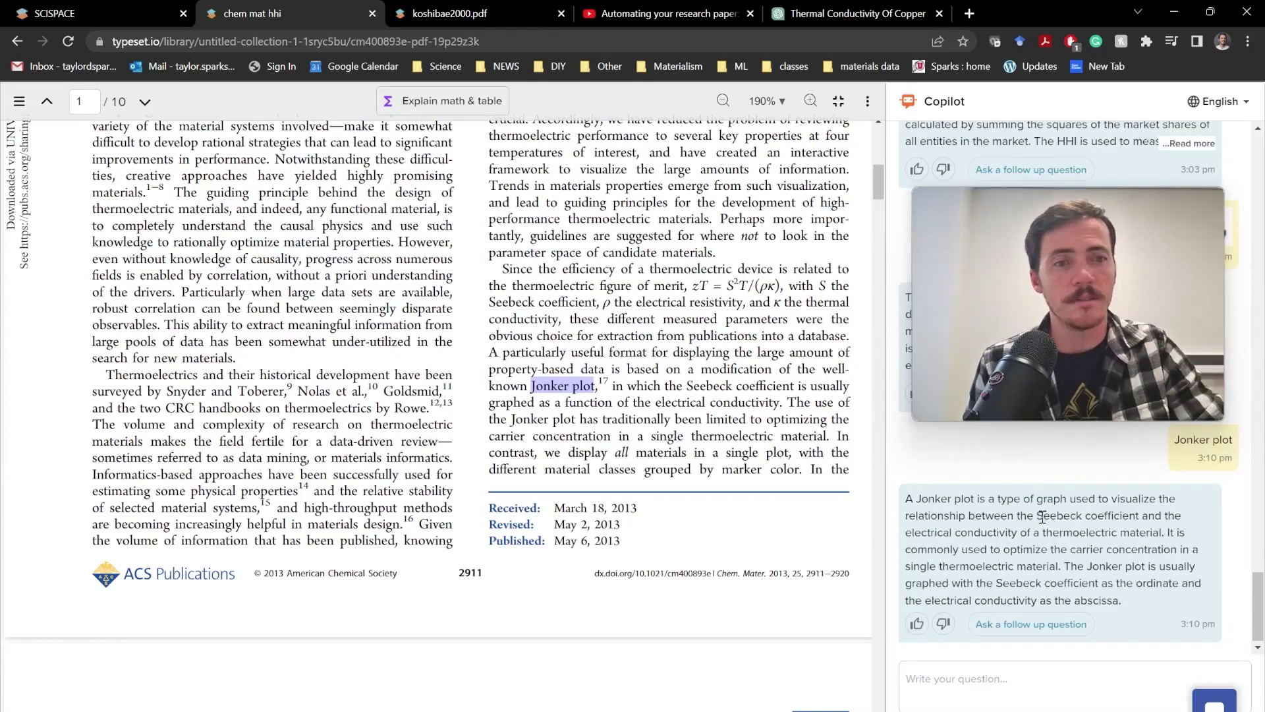
pyautogui.moveTo(1044, 515)
pyautogui.mouseDown()
pyautogui.moveTo(1130, 516)
pyautogui.moveTo(1030, 532)
pyautogui.mouseUp()
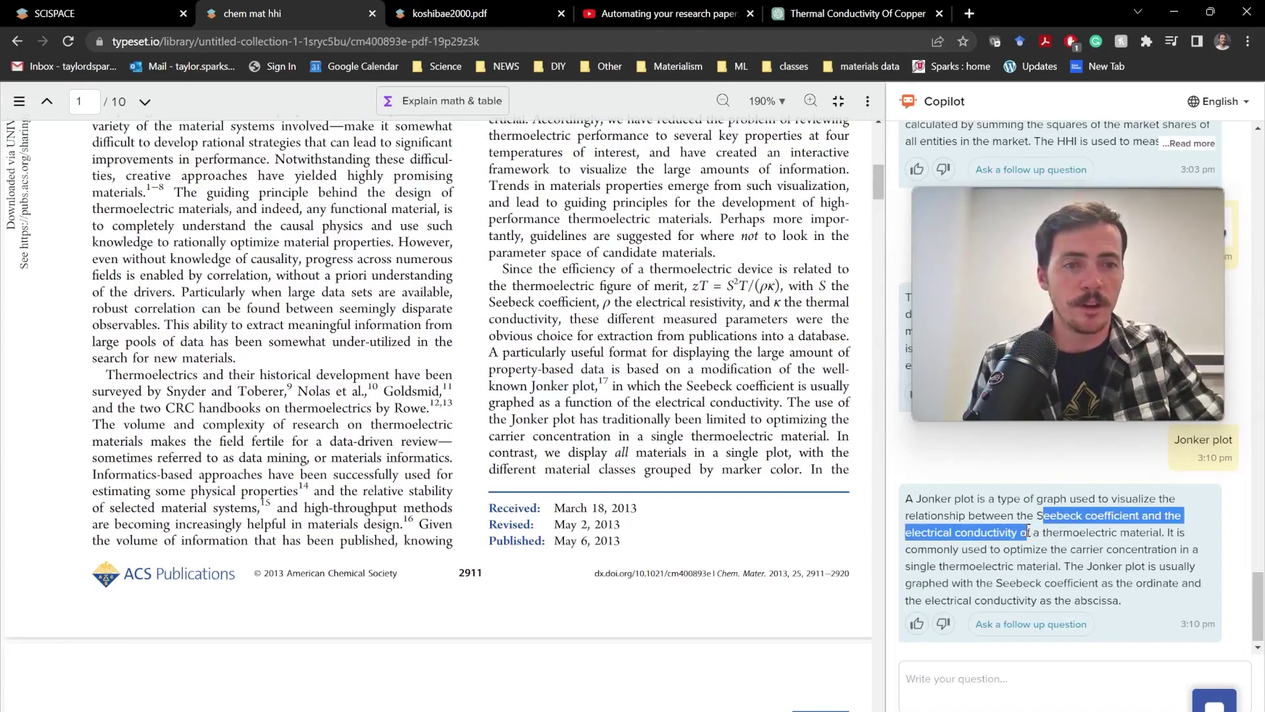
# On page 5, have Copilot explain 'NaxCoO2' and highlight the 0.002 Ω cm value in its reply
pyautogui.scroll(-20, 791, 461)
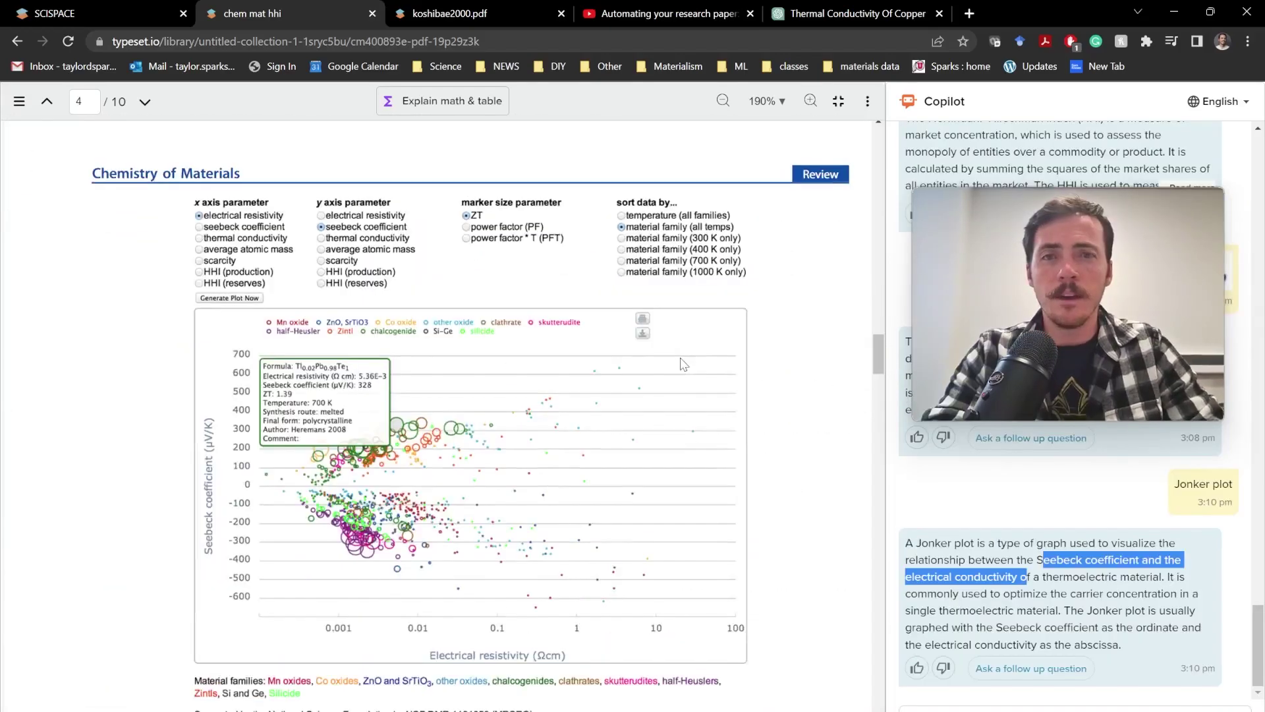
pyautogui.scroll(-14, 684, 364)
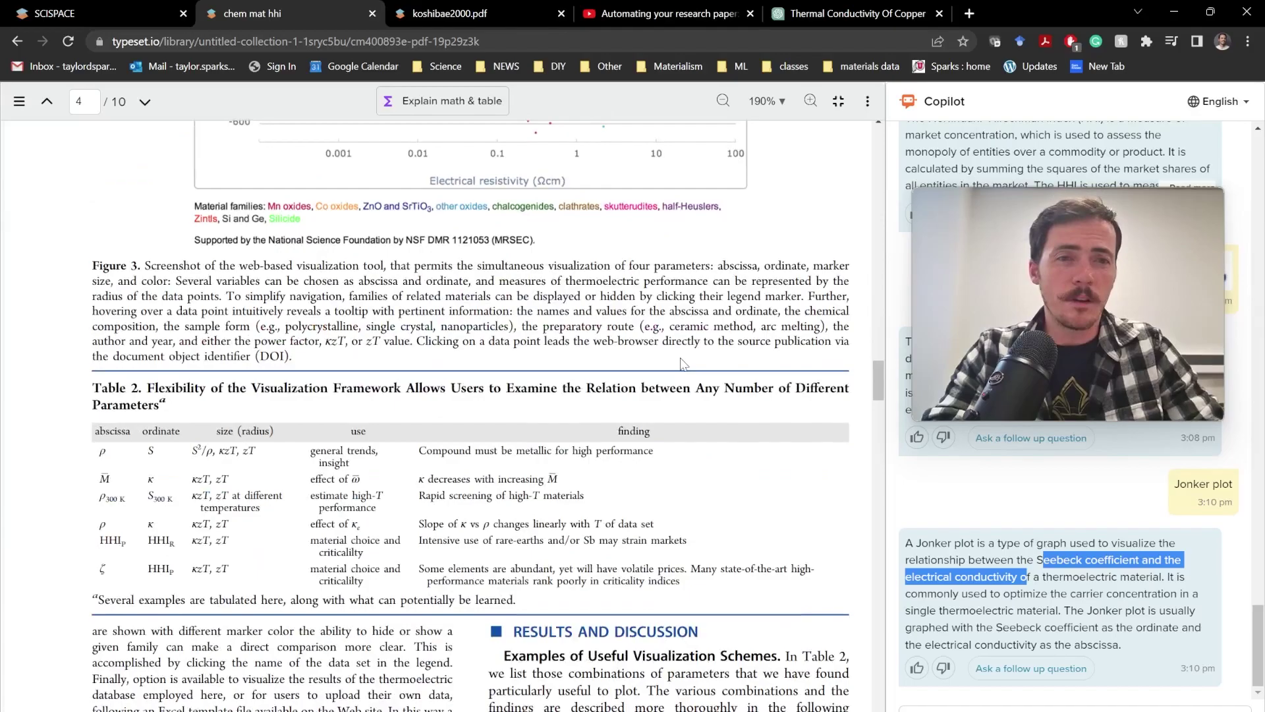
pyautogui.scroll(-10, 681, 358)
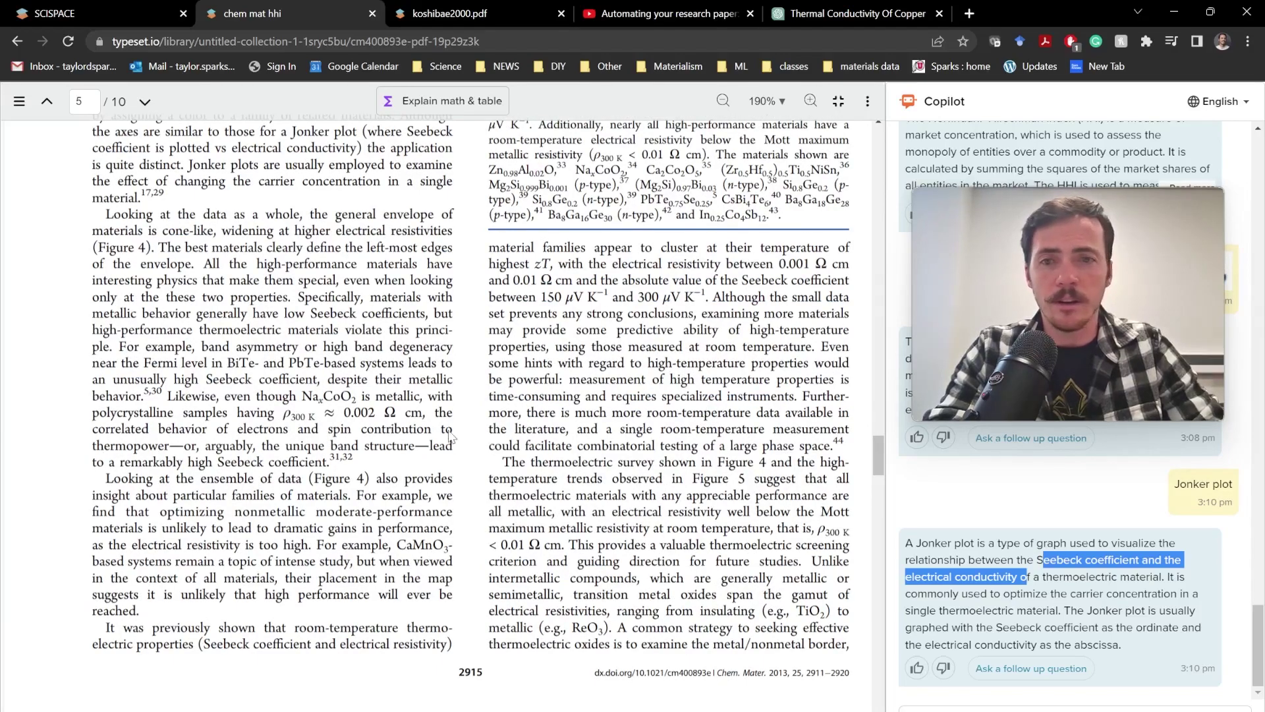
pyautogui.moveTo(303, 396); pyautogui.dragTo(357, 398)
pyautogui.click(412, 376)
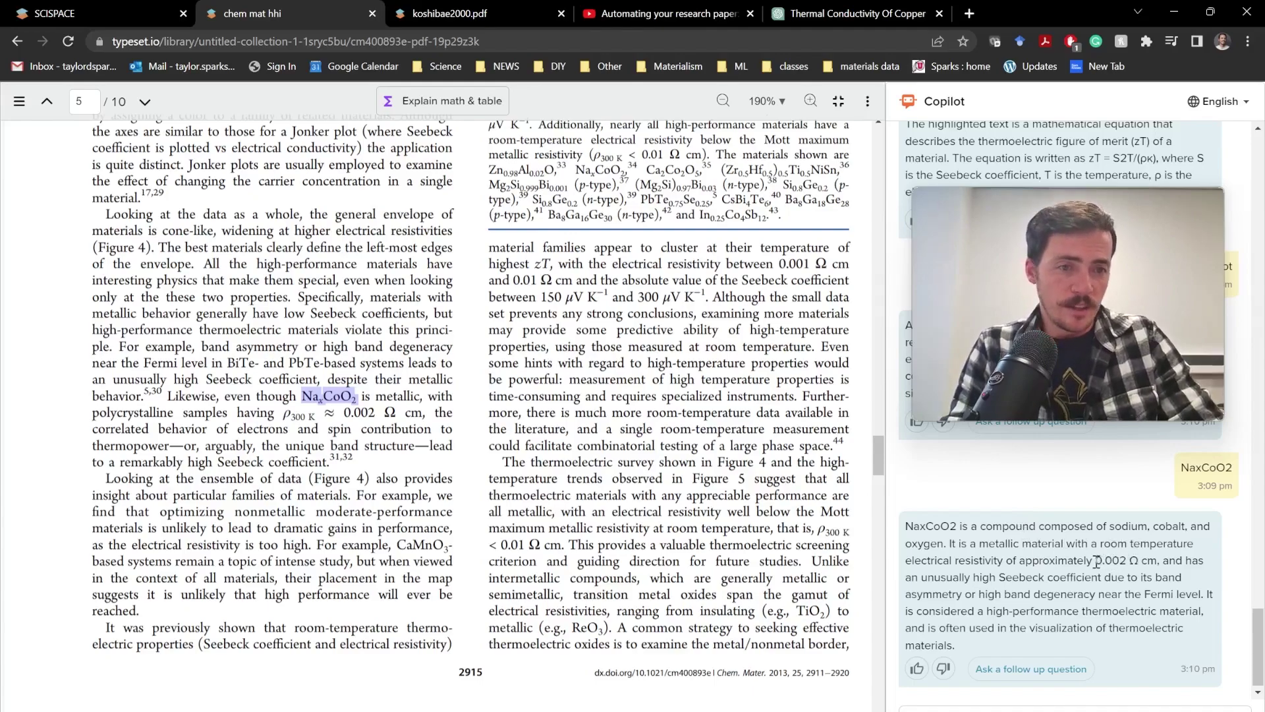
pyautogui.moveTo(1093, 560); pyautogui.dragTo(1152, 560)
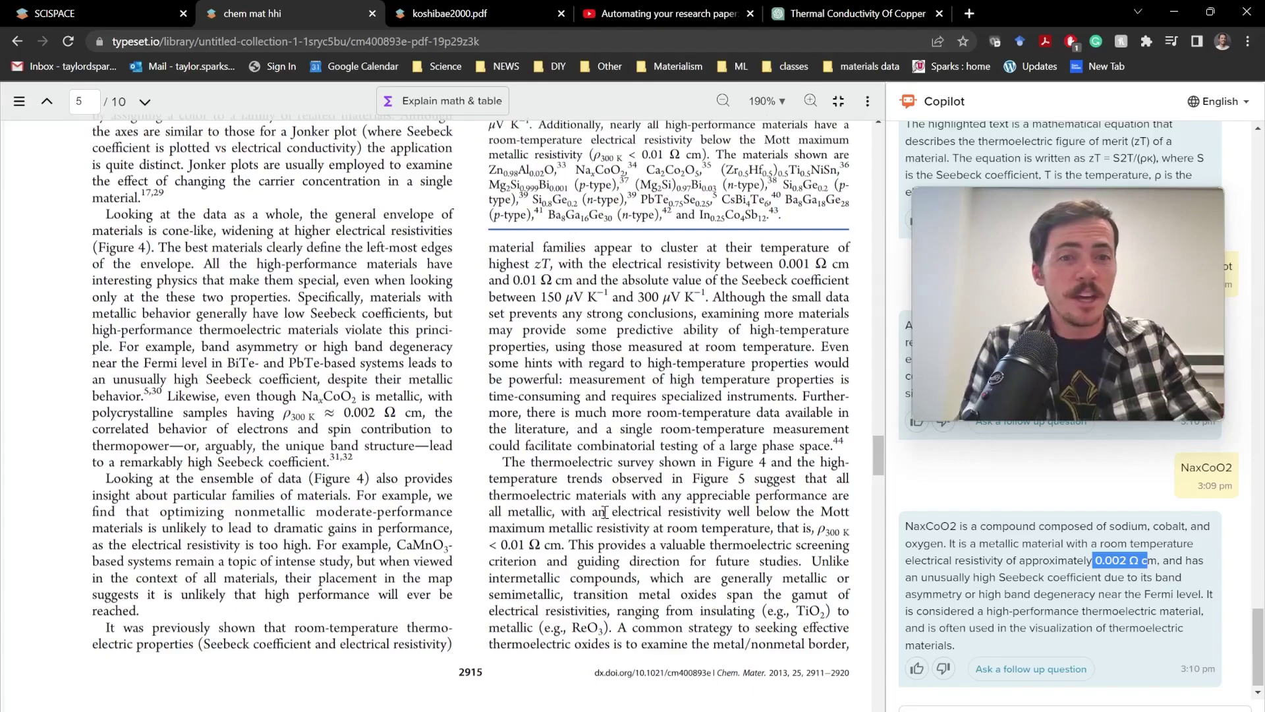
# Have Copilot explain 'Mott maximum metallic resistivity', then switch to the SciSpace landing page
pyautogui.moveTo(820, 512); pyautogui.dragTo(644, 527)
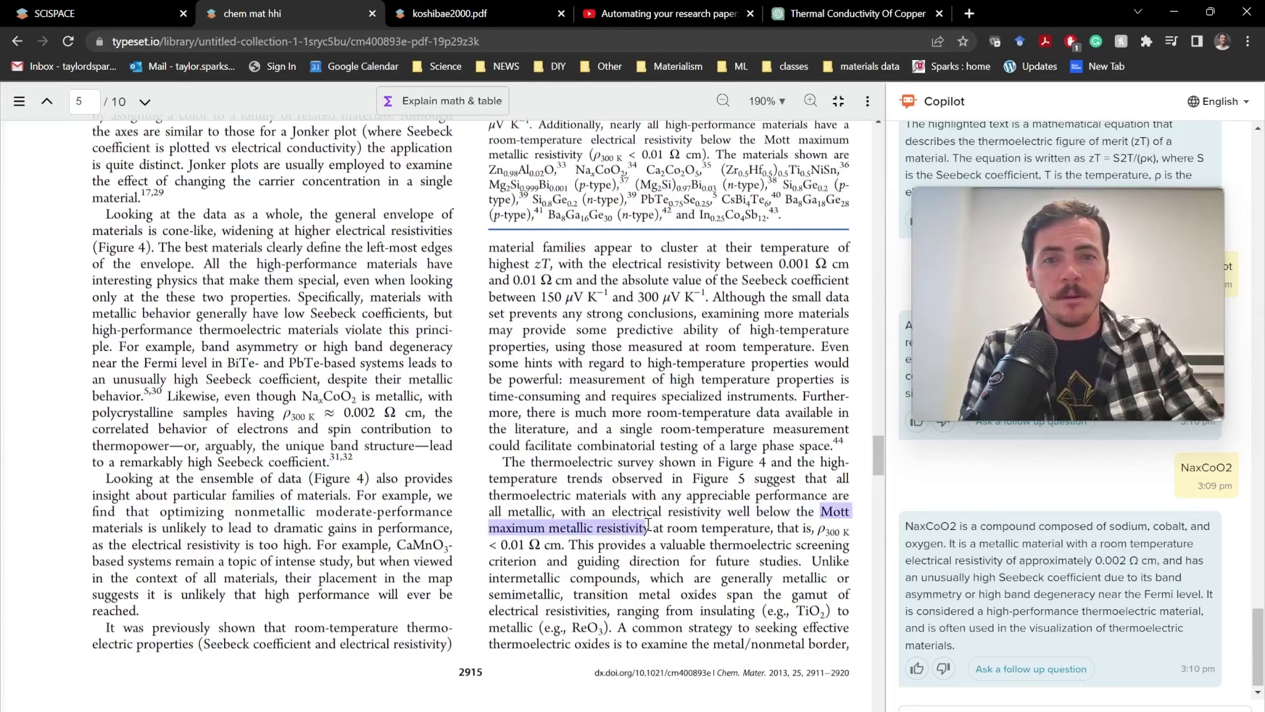
pyautogui.moveTo(648, 524); pyautogui.dragTo(649, 524)
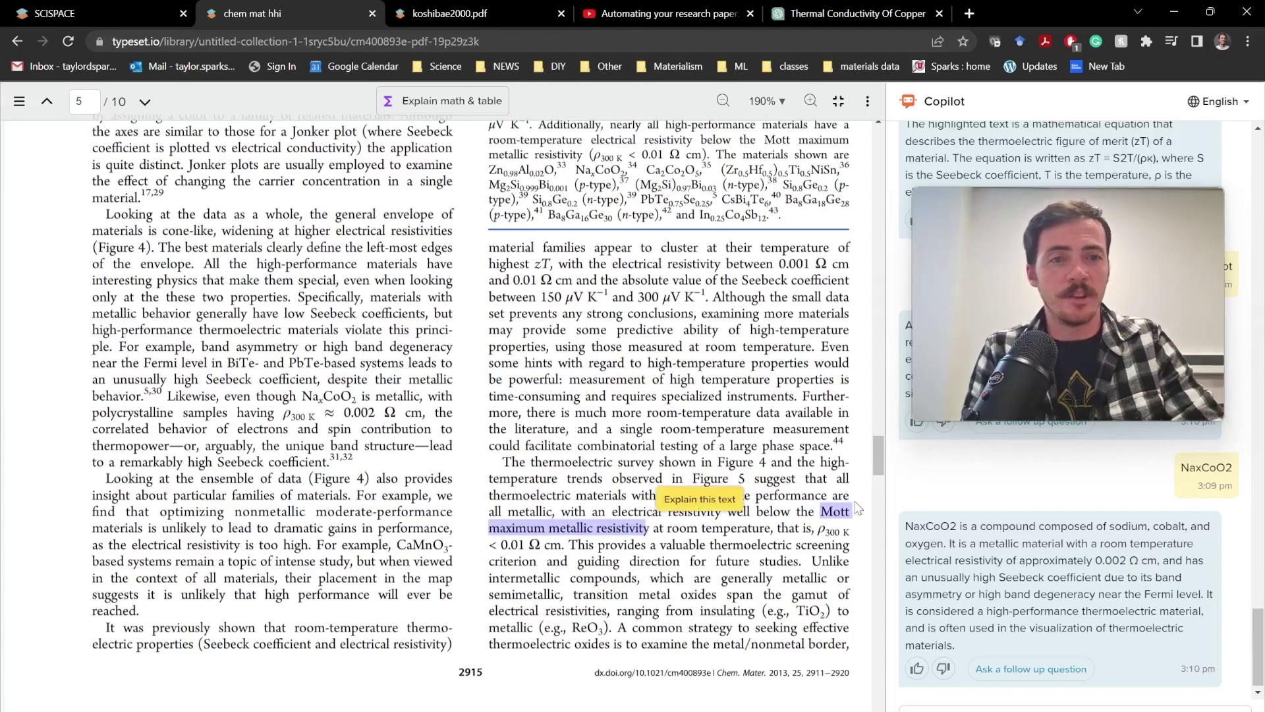
pyautogui.click(693, 499)
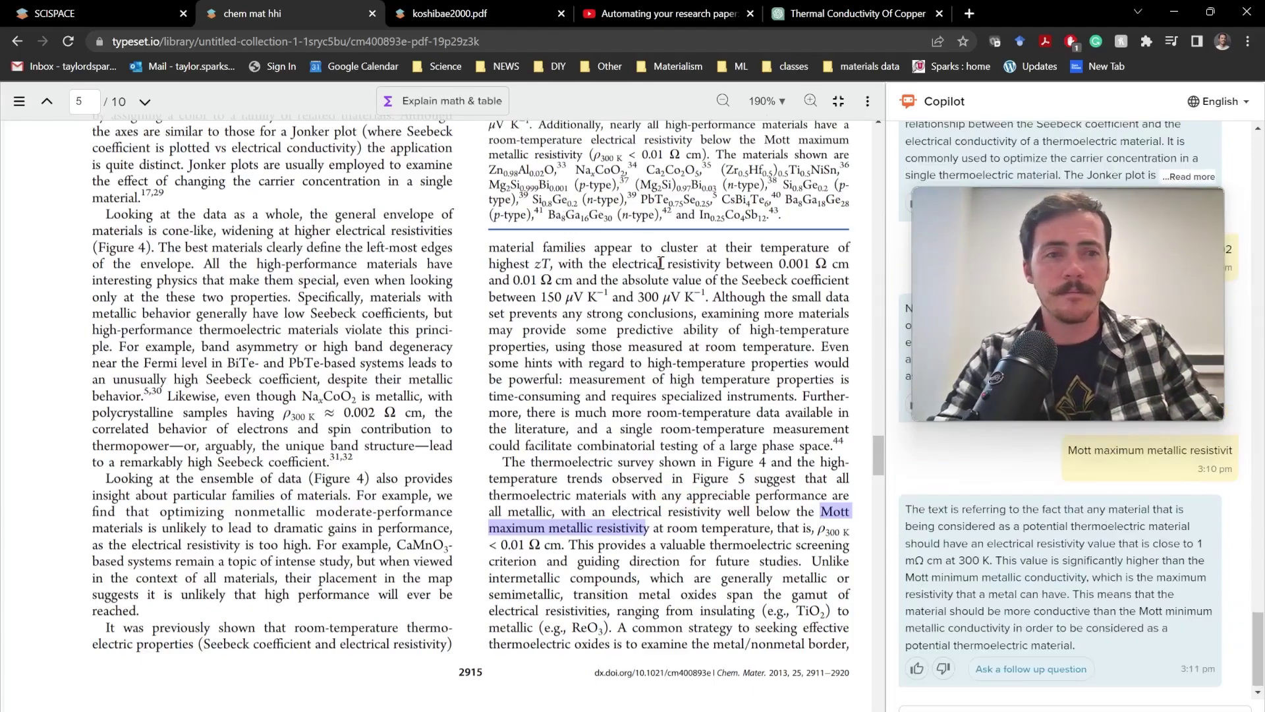
pyautogui.click(129, 10)
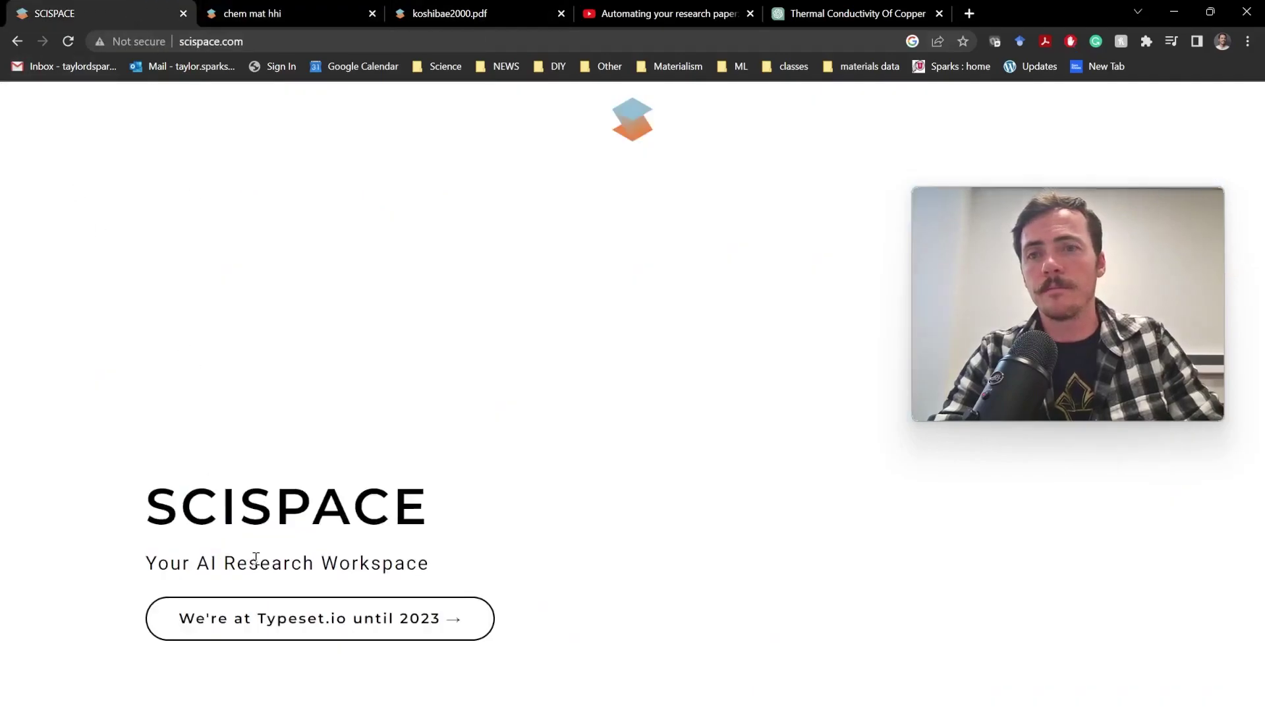
# Go to Typeset.io's My Library and open PhysRevLett.123.036804.pdf from Untitled collection 1
pyautogui.click(300, 636)
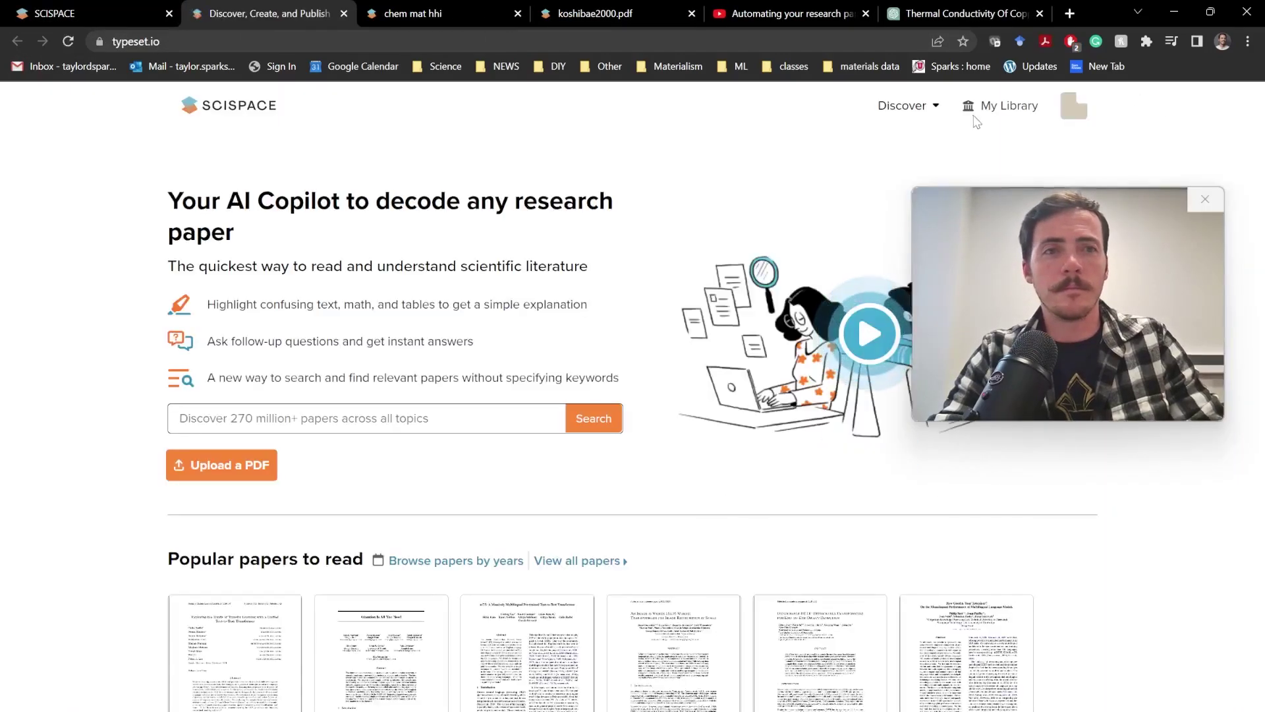
pyautogui.click(988, 110)
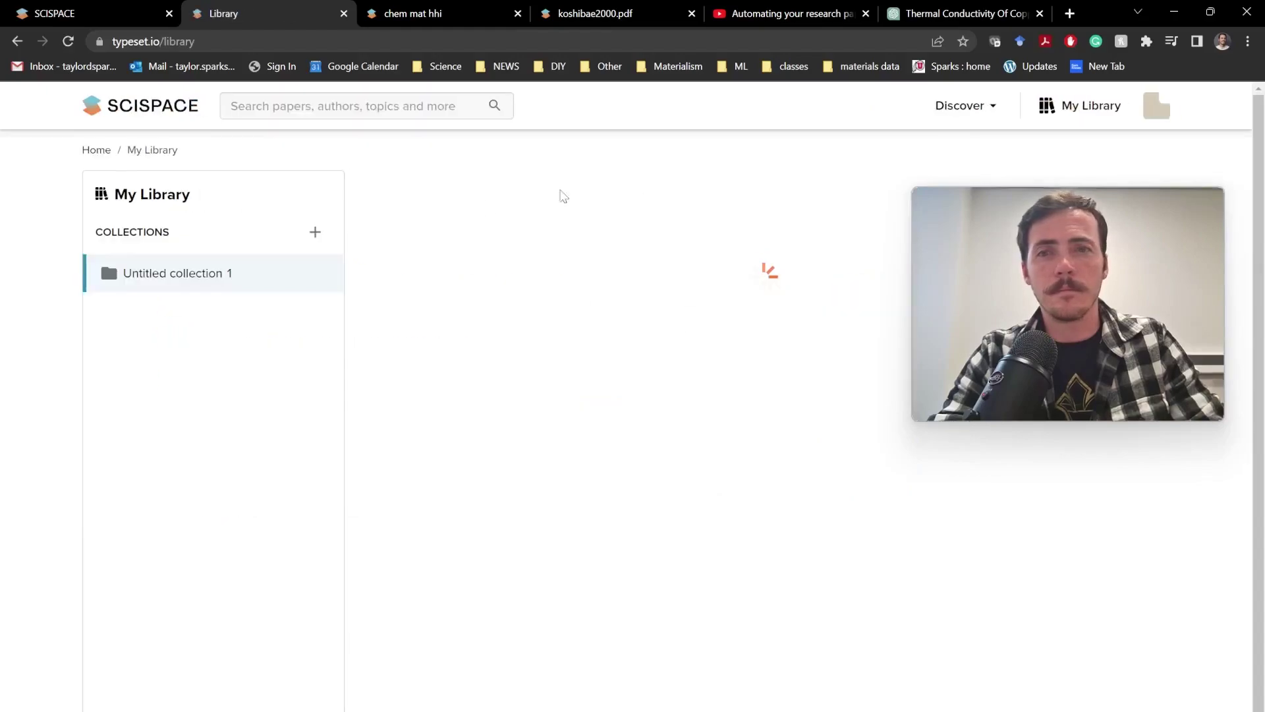
pyautogui.click(474, 557)
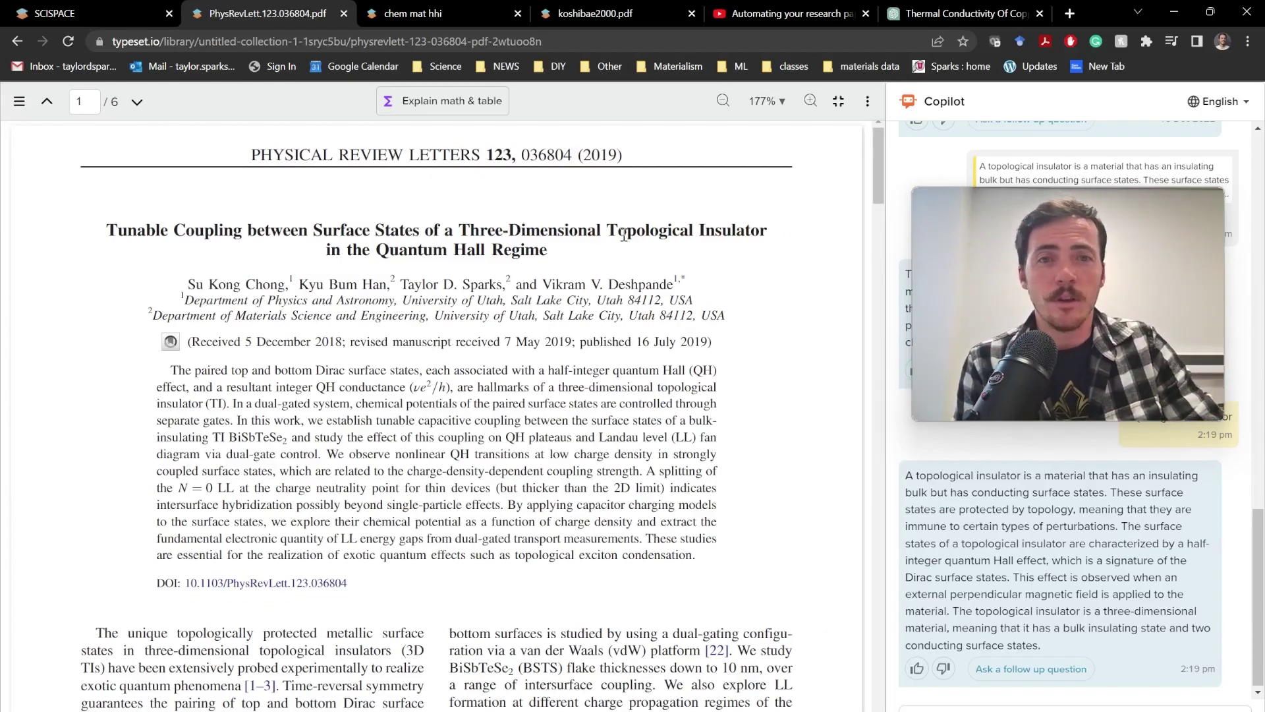
# Have Copilot explain 'Topological Insulator' selected from the paper's title
pyautogui.moveTo(607, 231); pyautogui.dragTo(771, 230)
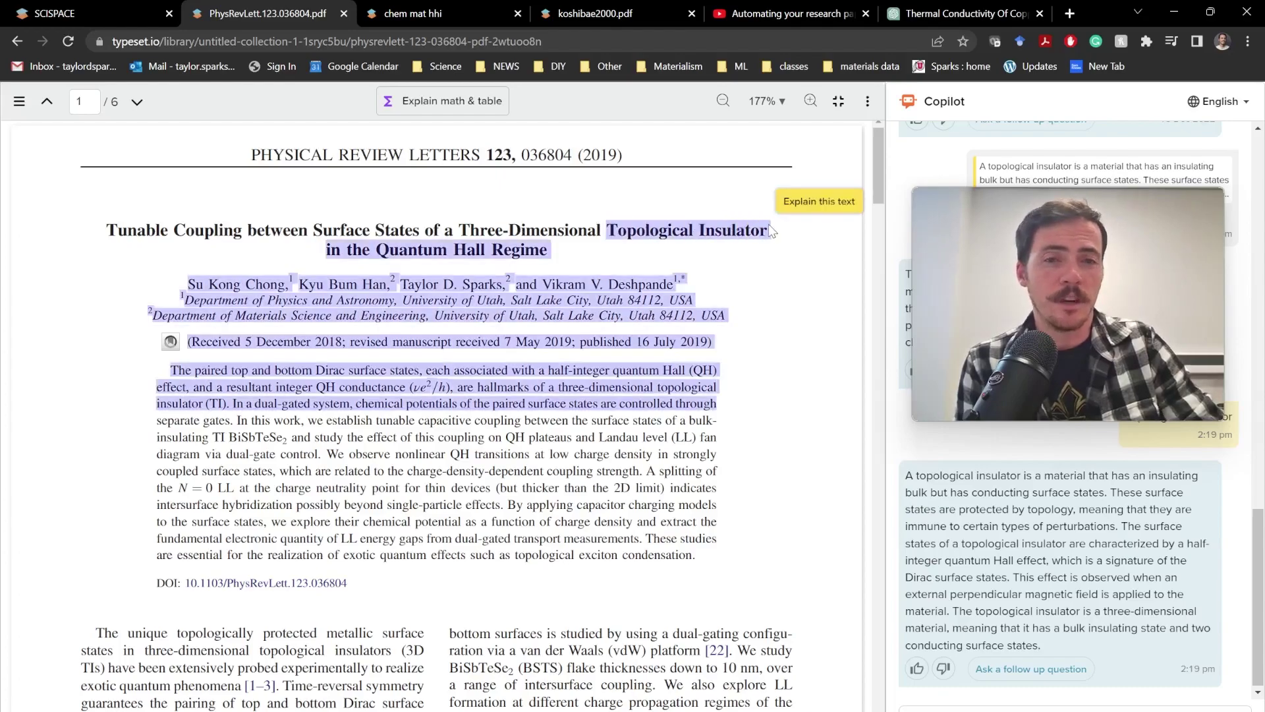
pyautogui.click(611, 232)
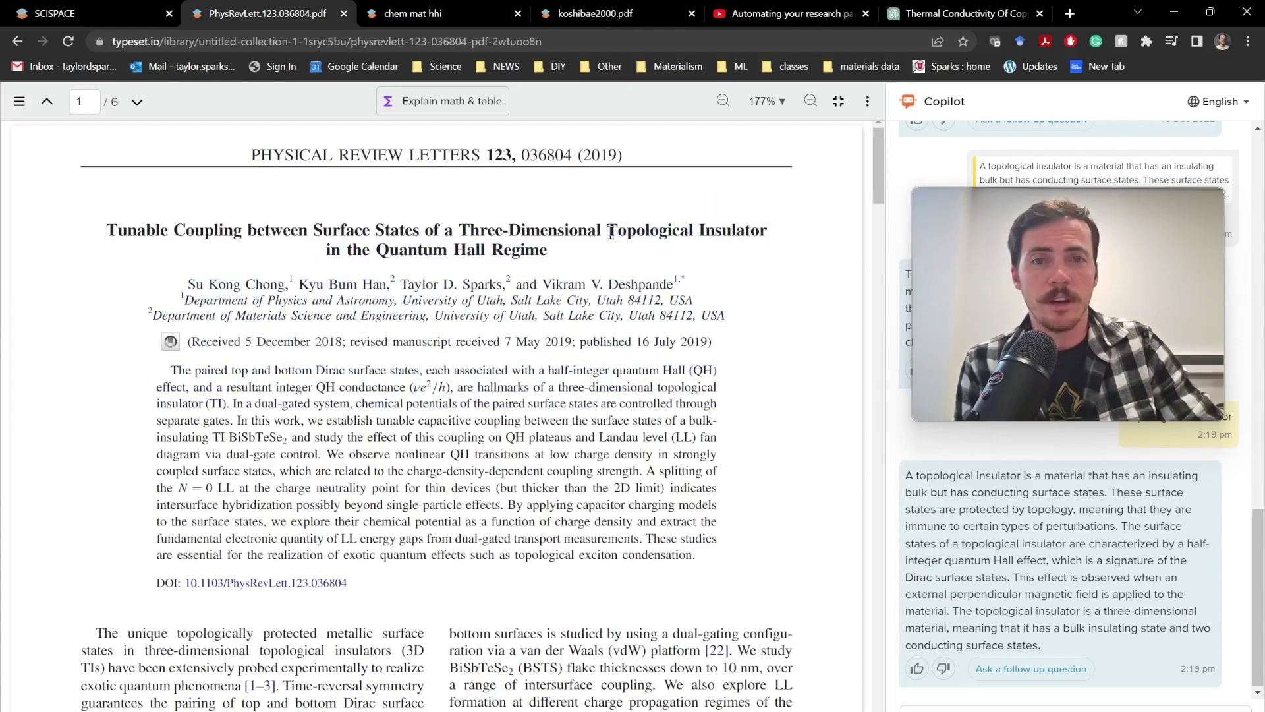
pyautogui.moveTo(609, 231); pyautogui.dragTo(767, 229)
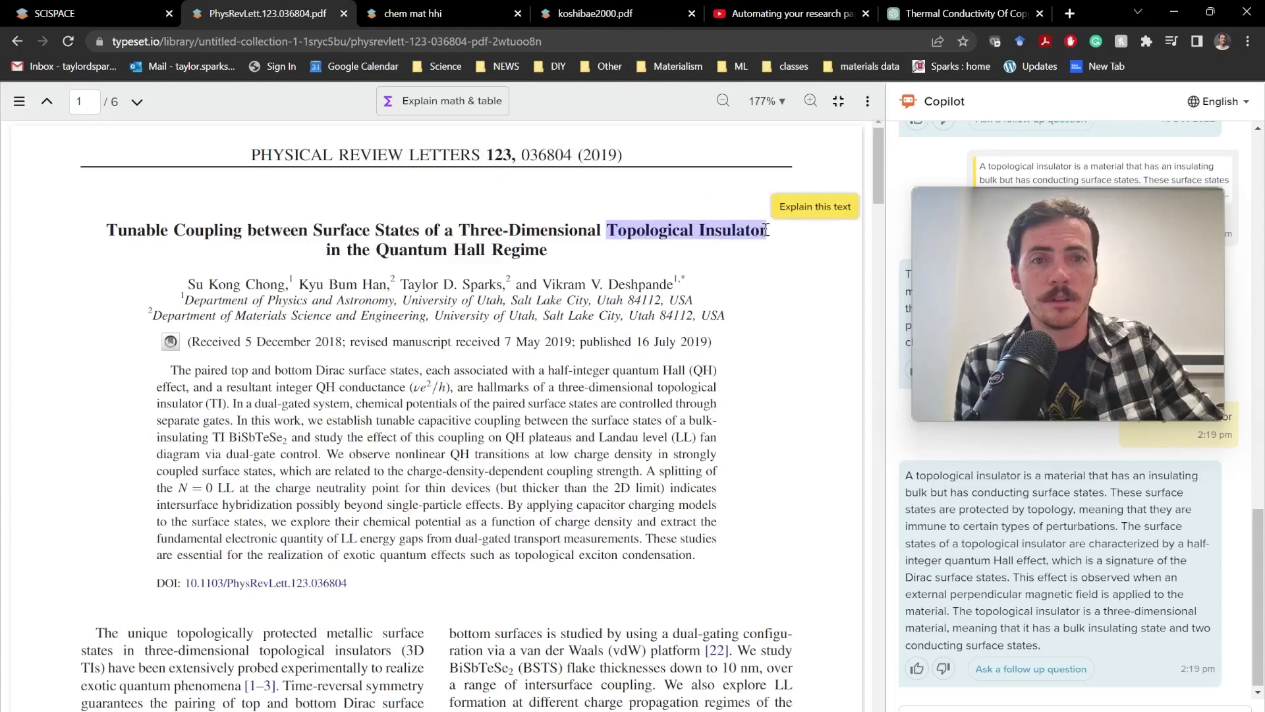
pyautogui.click(798, 217)
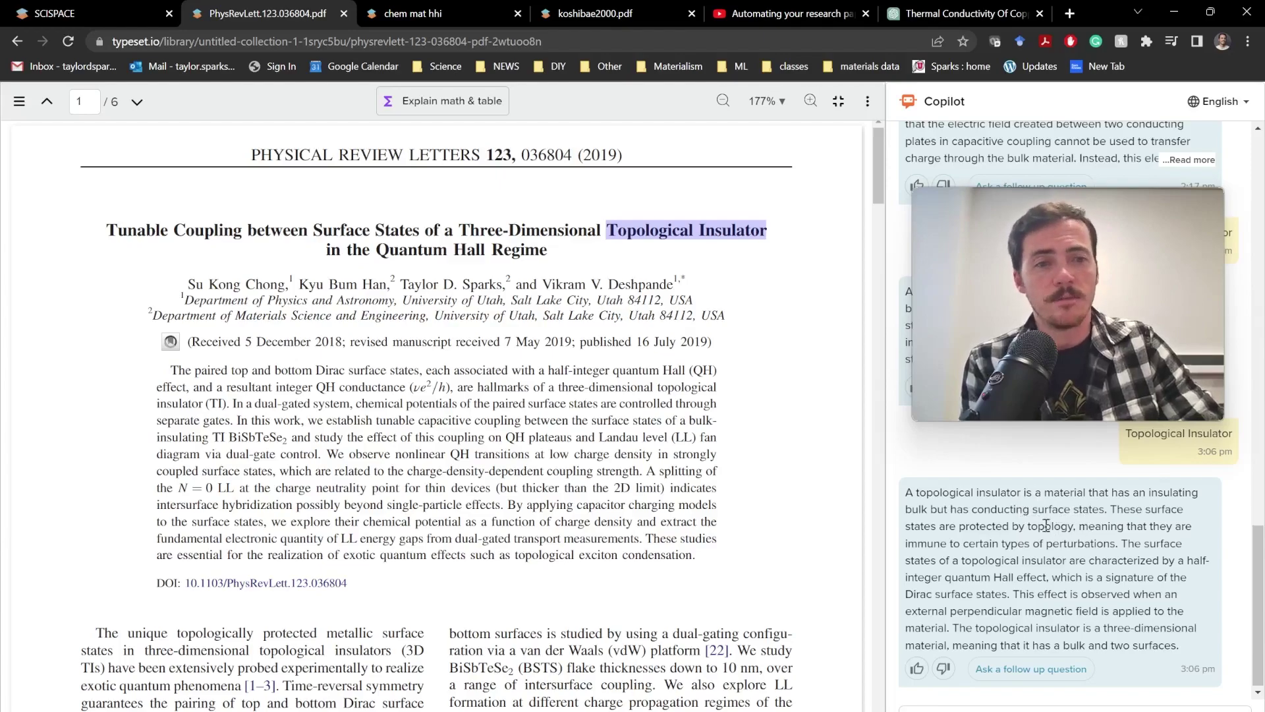
# Ask a follow-up on why the insulating bulk doesn't conduct, and note the paired surface-states passage
pyautogui.click(1039, 669)
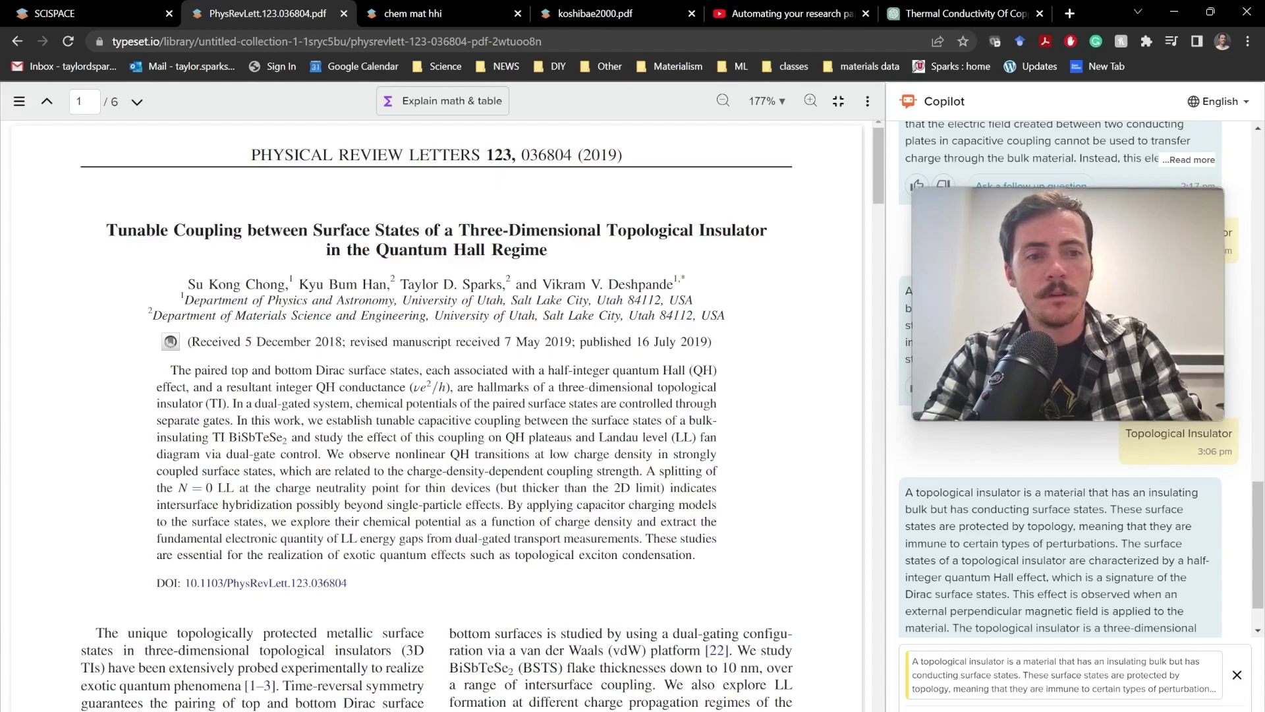
pyautogui.press('Return')
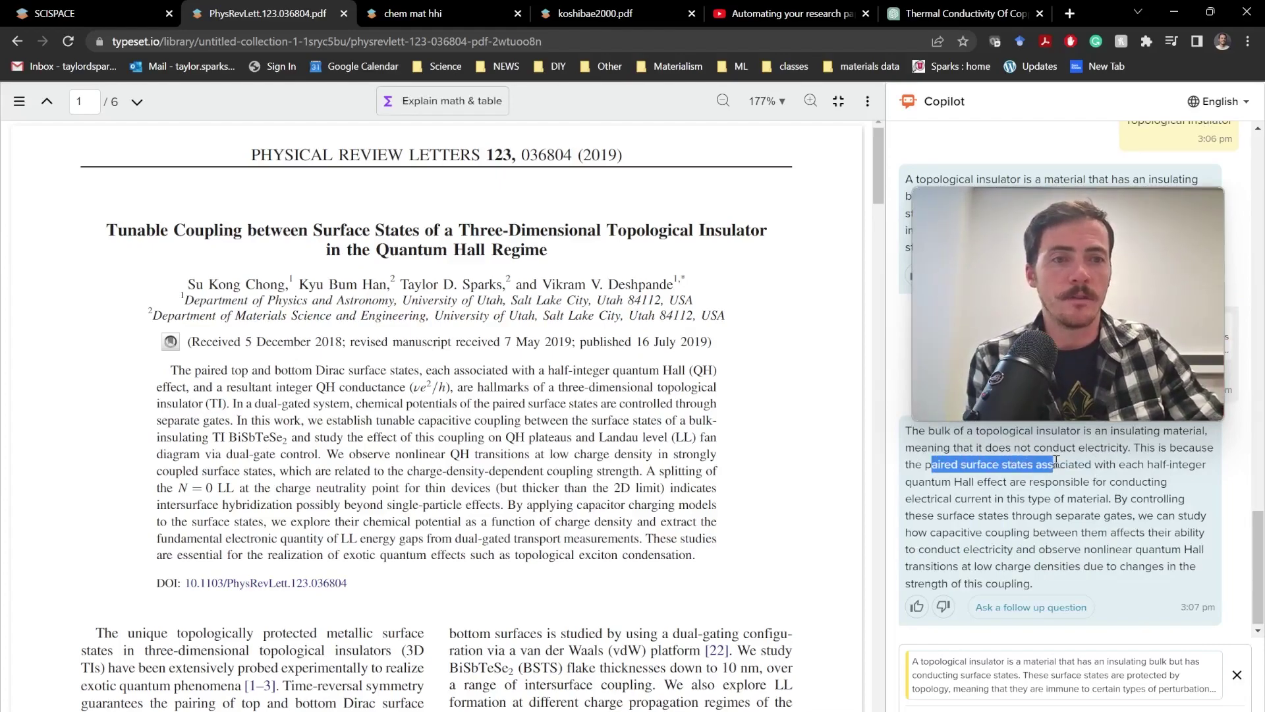
pyautogui.moveTo(1064, 471); pyautogui.dragTo(1039, 499)
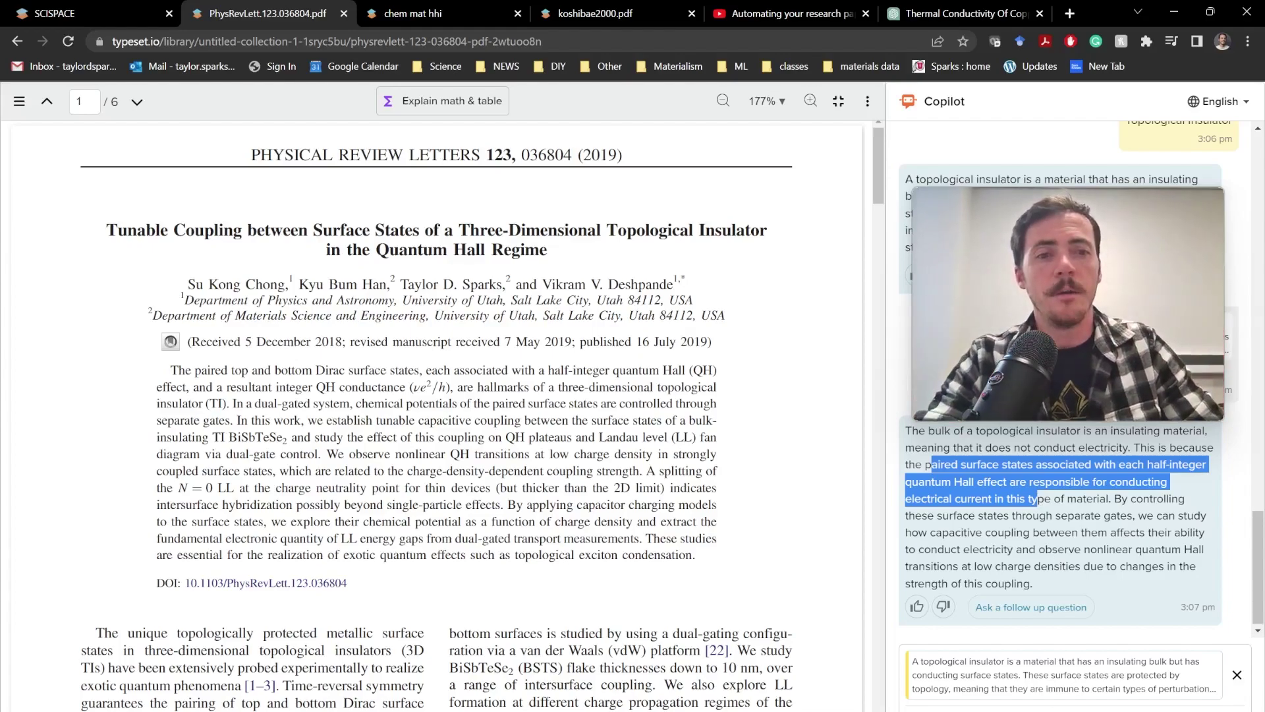
pyautogui.click(1059, 709)
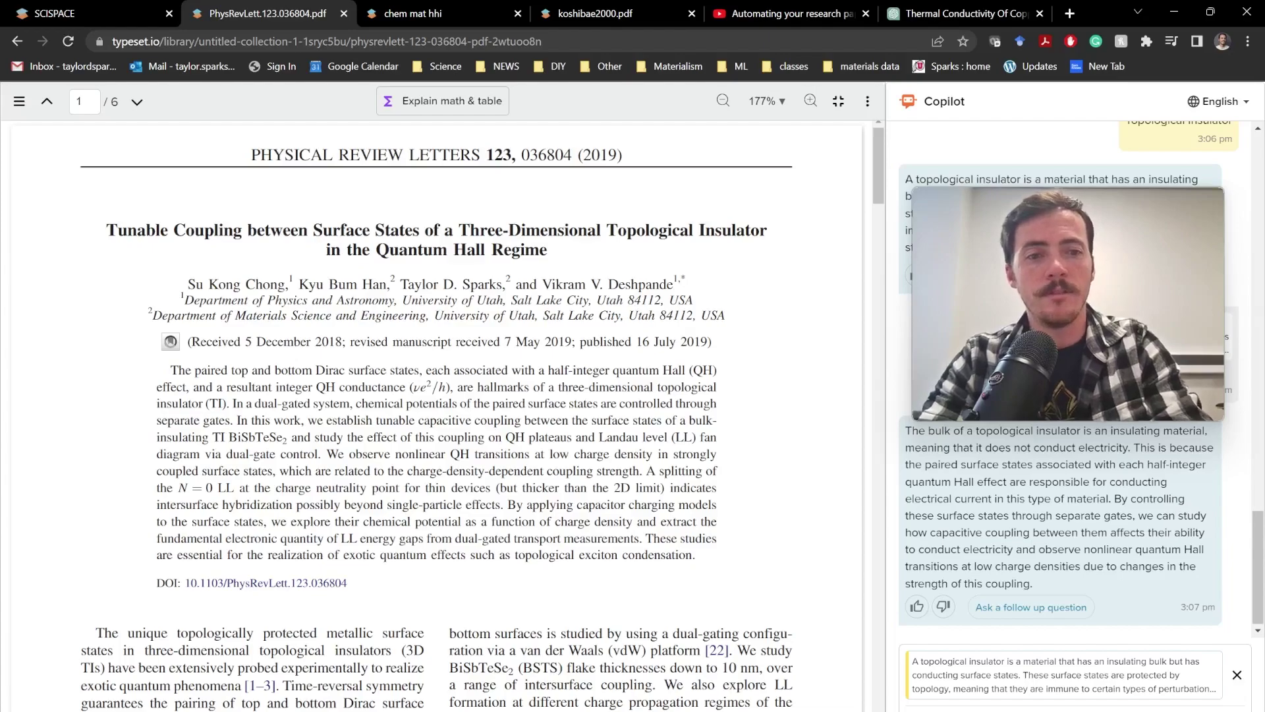
# Request a key findings summary in the chat and scroll through the reply
pyautogui.press('Return')
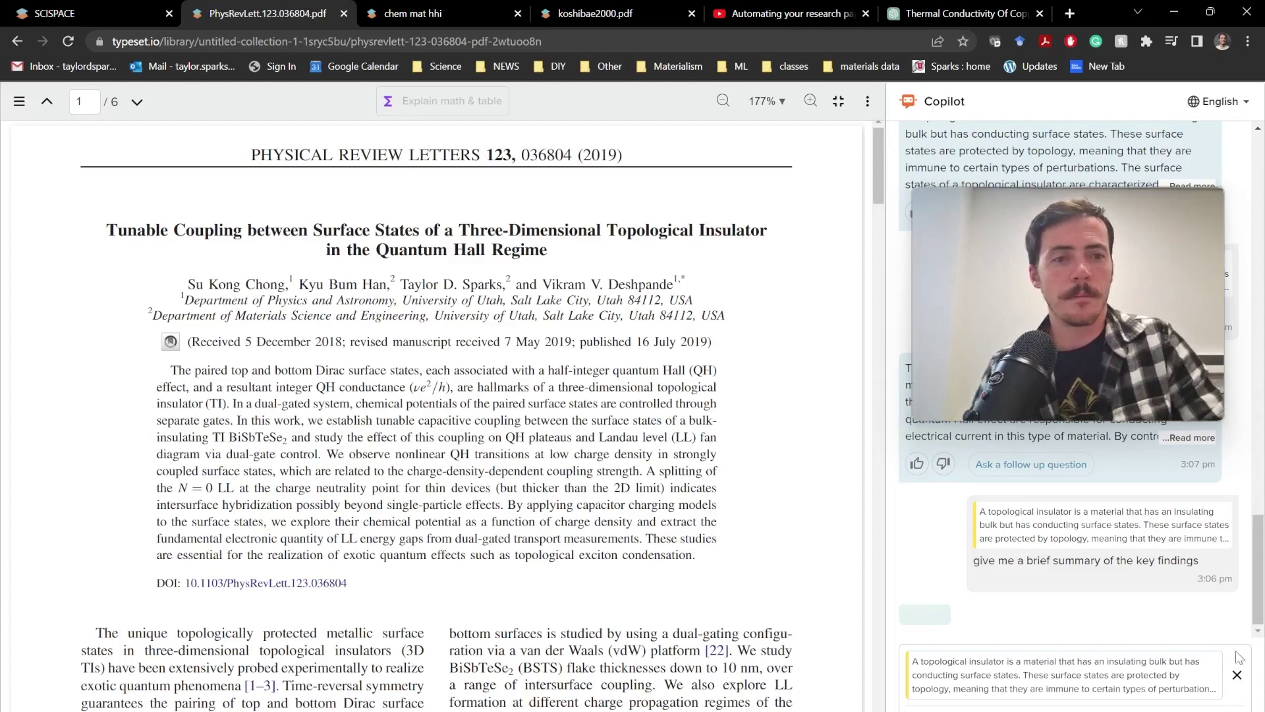
pyautogui.click(1234, 683)
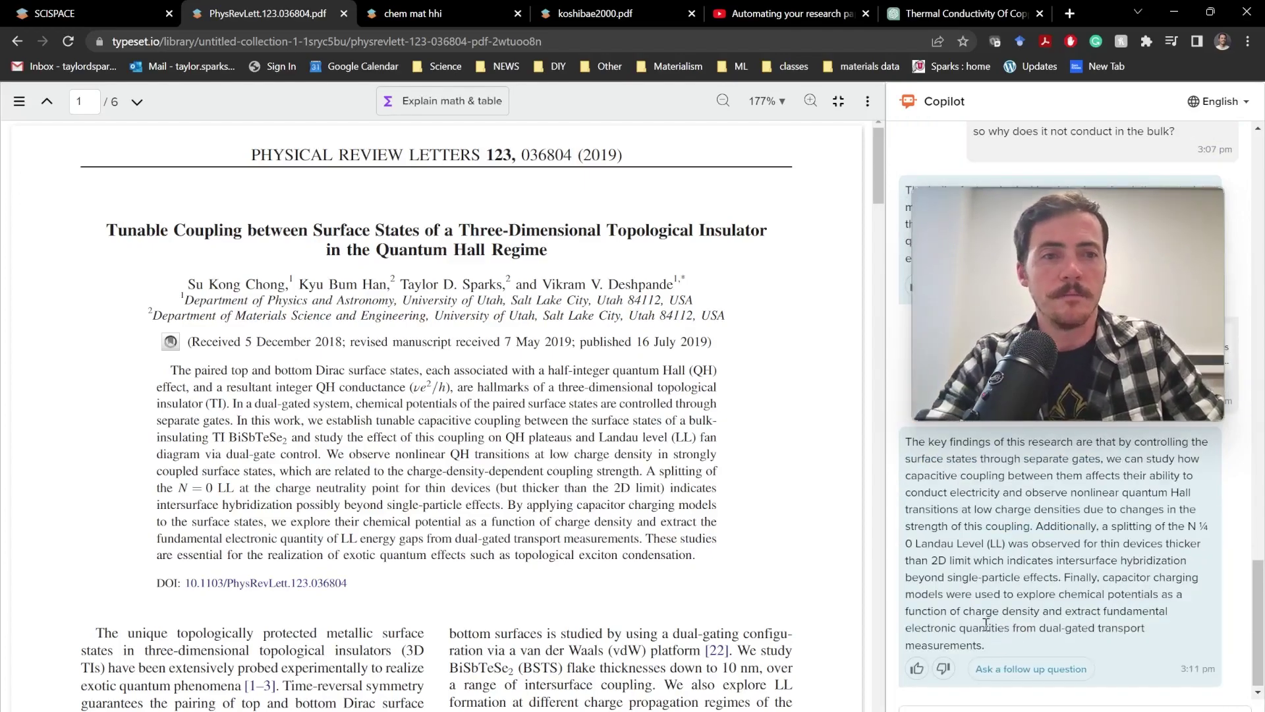
pyautogui.moveTo(970, 457); pyautogui.dragTo(1032, 578)
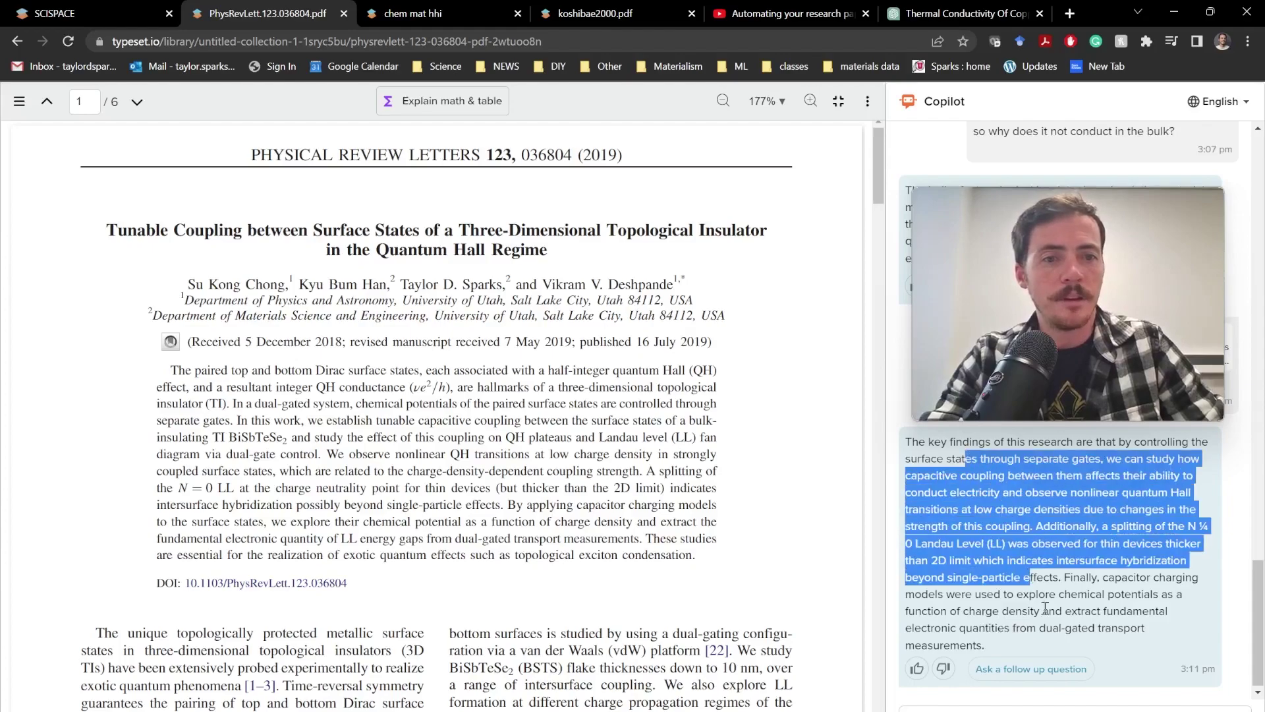
pyautogui.click(1046, 608)
pyautogui.scroll(-1, 624, 482)
pyautogui.scroll(-4, 625, 482)
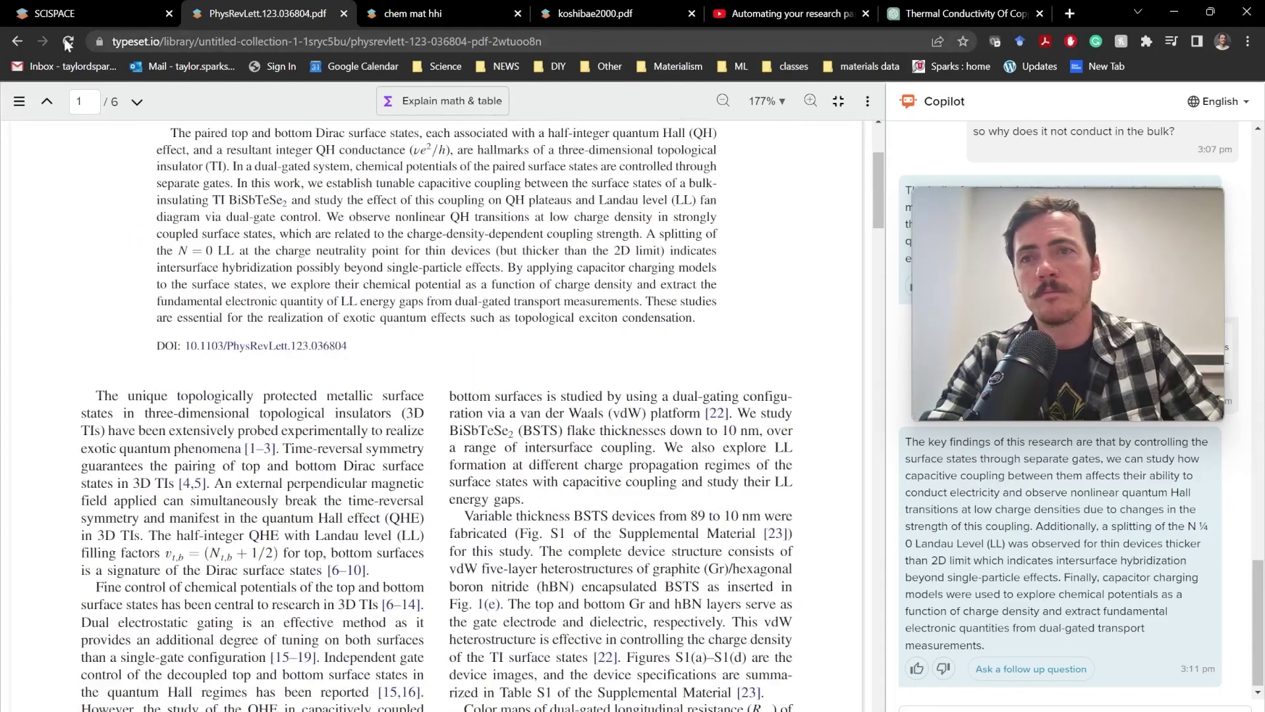
# Close the chem mat hhi paper and switch to the PhysRevB.98.024108.pdf spinel paper
pyautogui.click(18, 44)
pyautogui.click(18, 43)
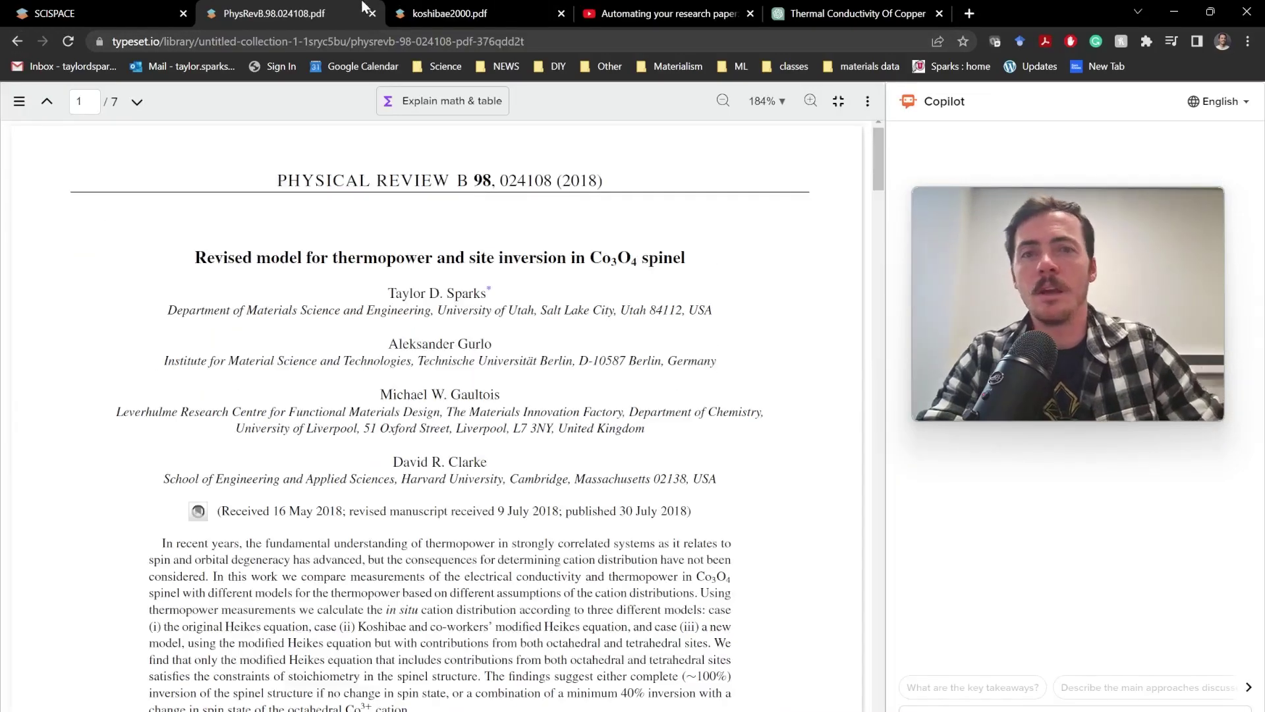
pyautogui.click(517, 13)
pyautogui.click(472, 15)
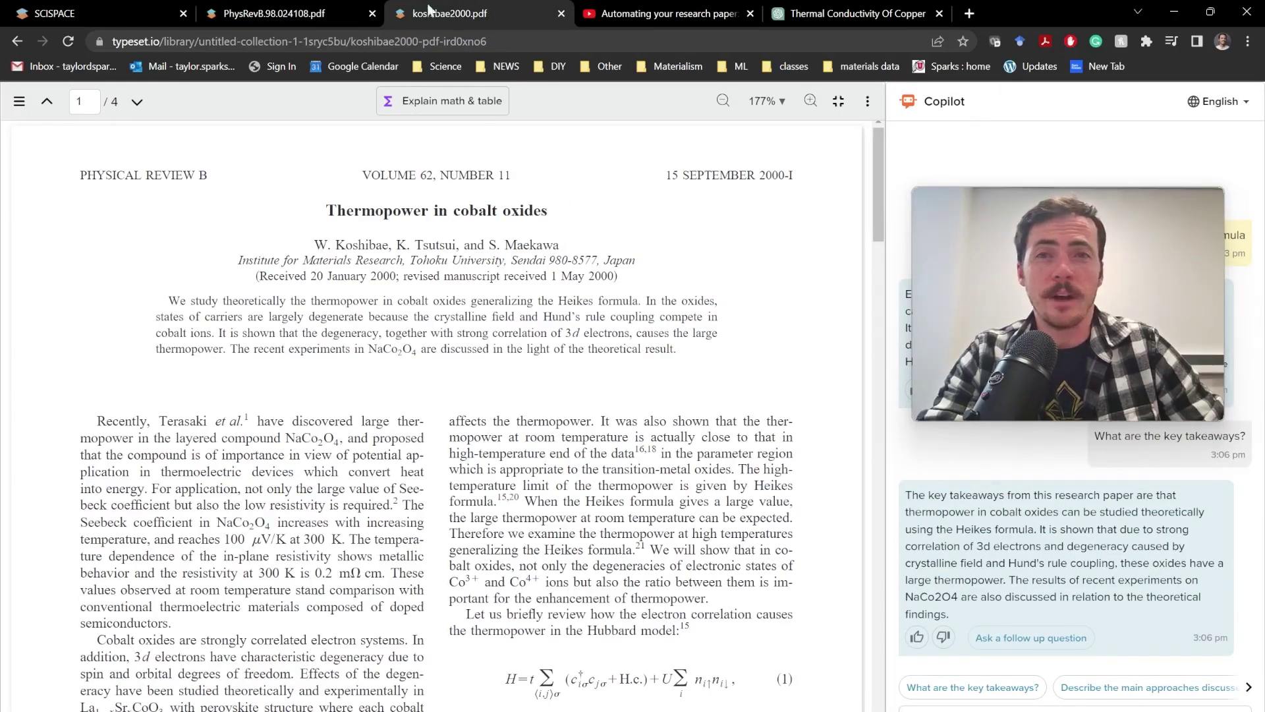
pyautogui.click(290, 8)
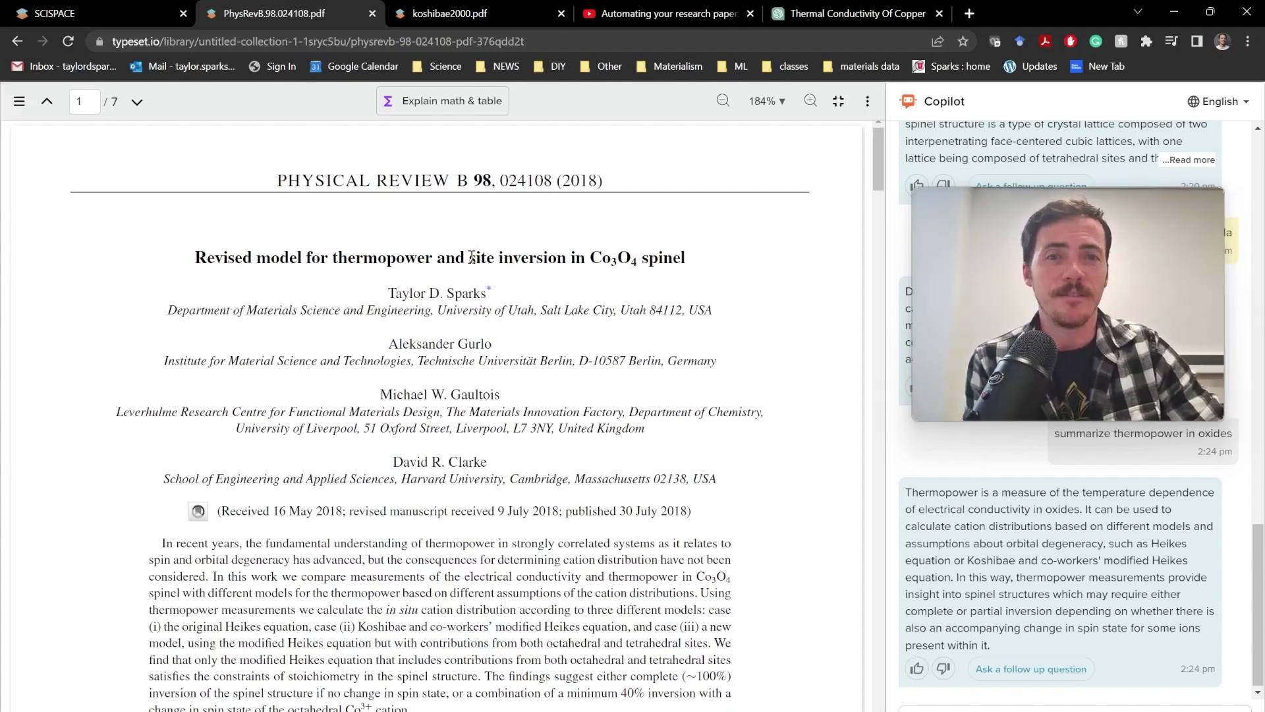
# Have Copilot explain the title phrase 'site inversion in Co3O4 spinel' and review its answer
pyautogui.moveTo(469, 257); pyautogui.dragTo(699, 256)
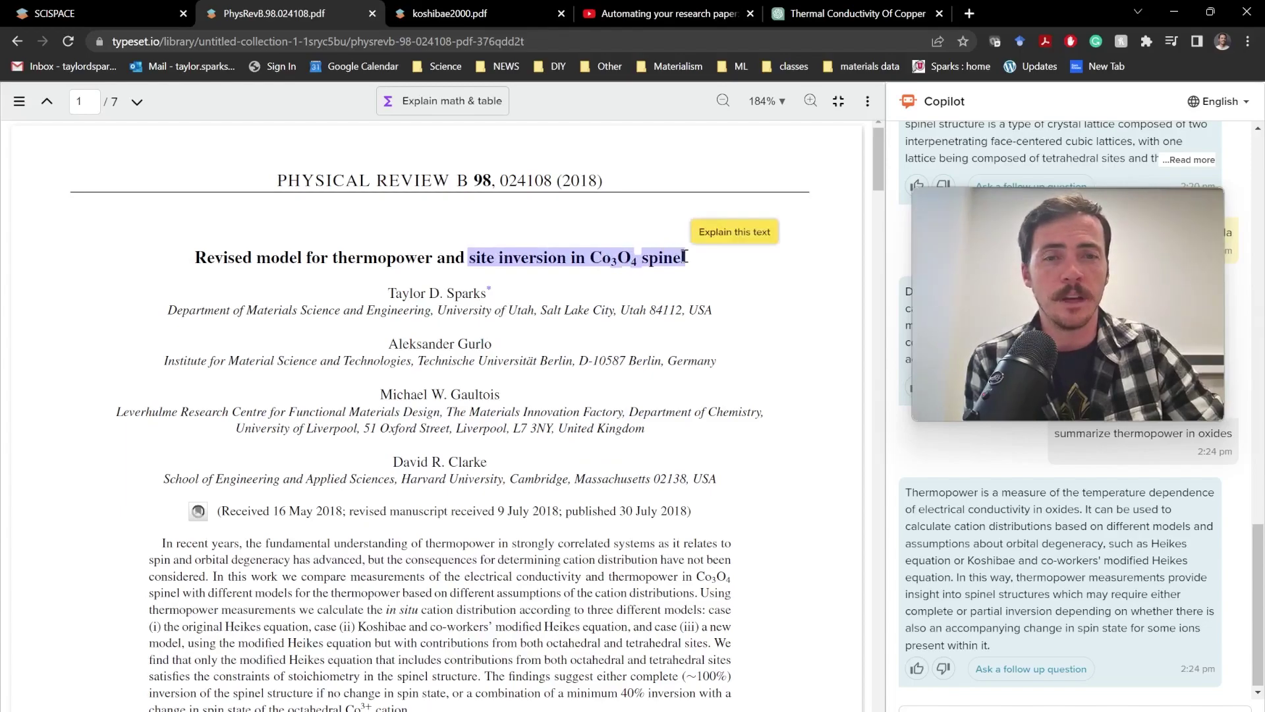
pyautogui.click(735, 231)
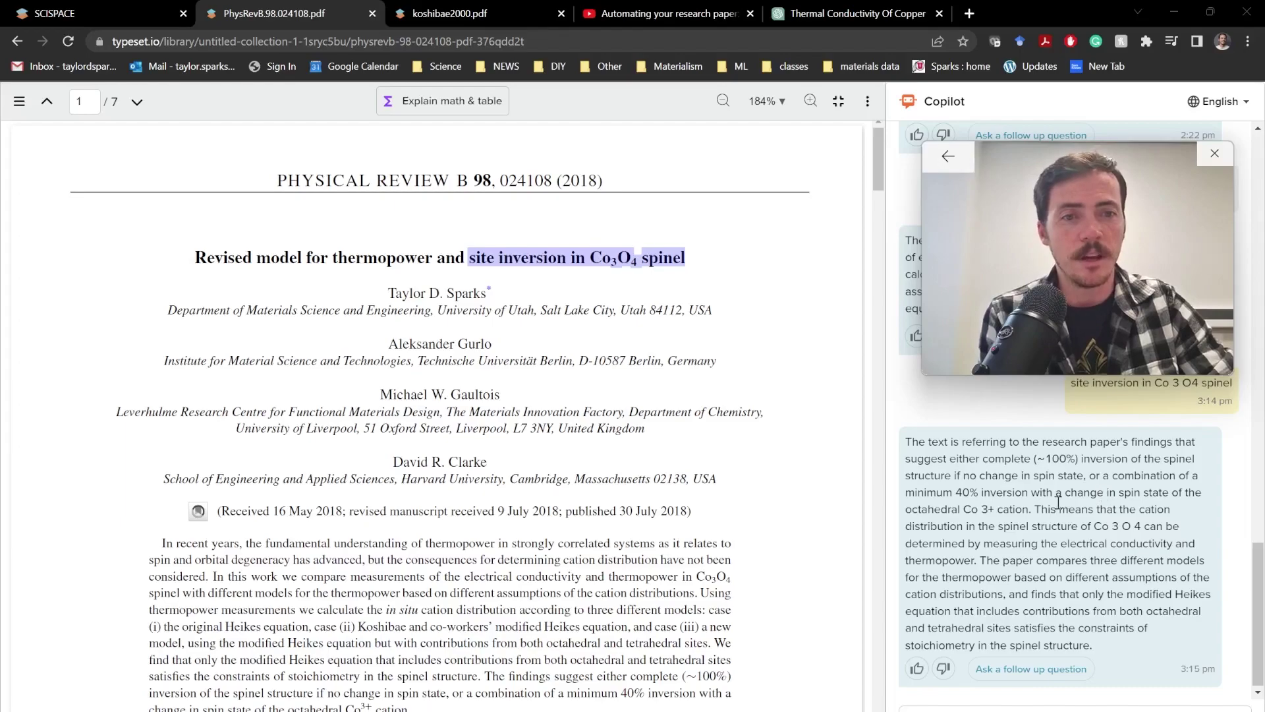
pyautogui.moveTo(1075, 508); pyautogui.dragTo(1051, 543)
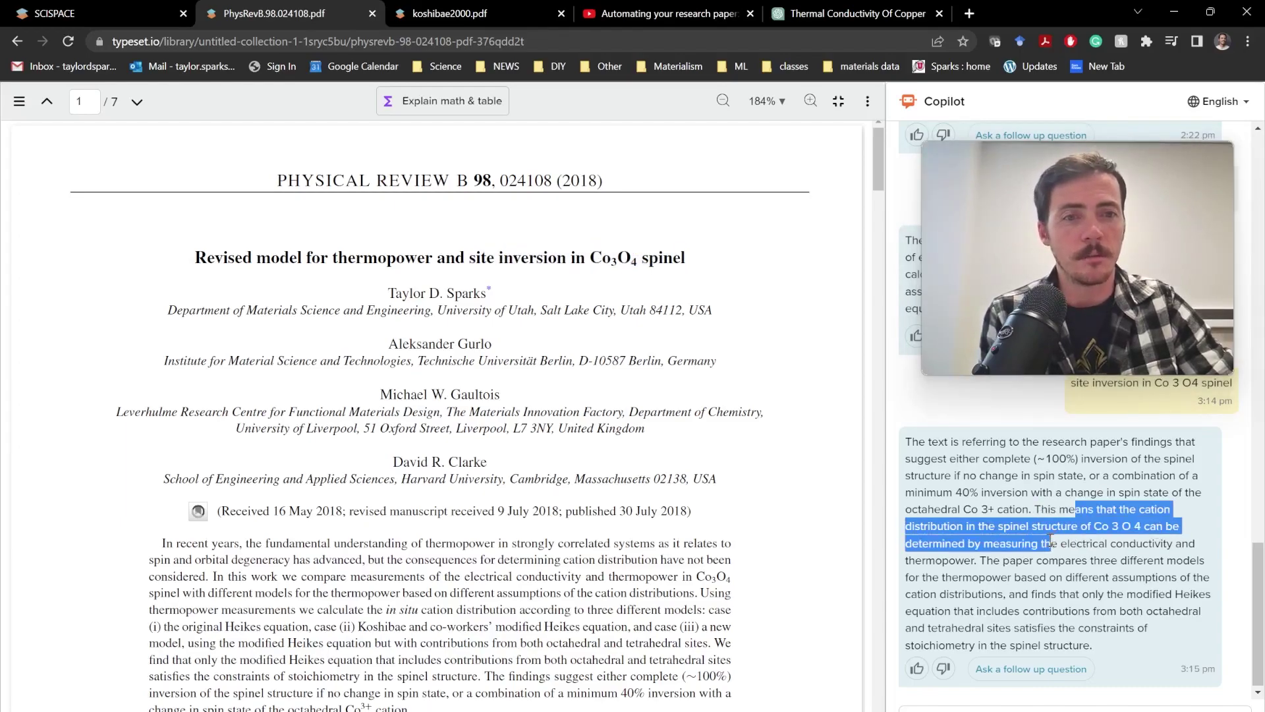
pyautogui.click(1051, 543)
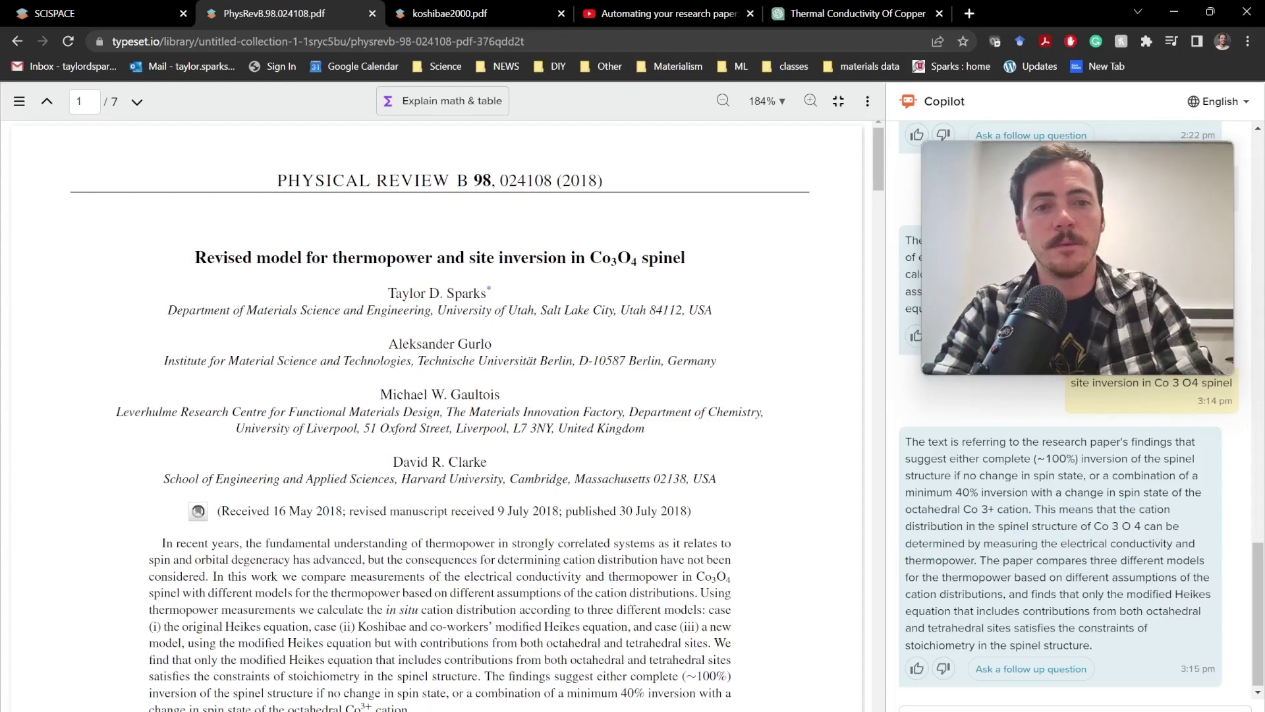
pyautogui.scroll(-5, 1040, 573)
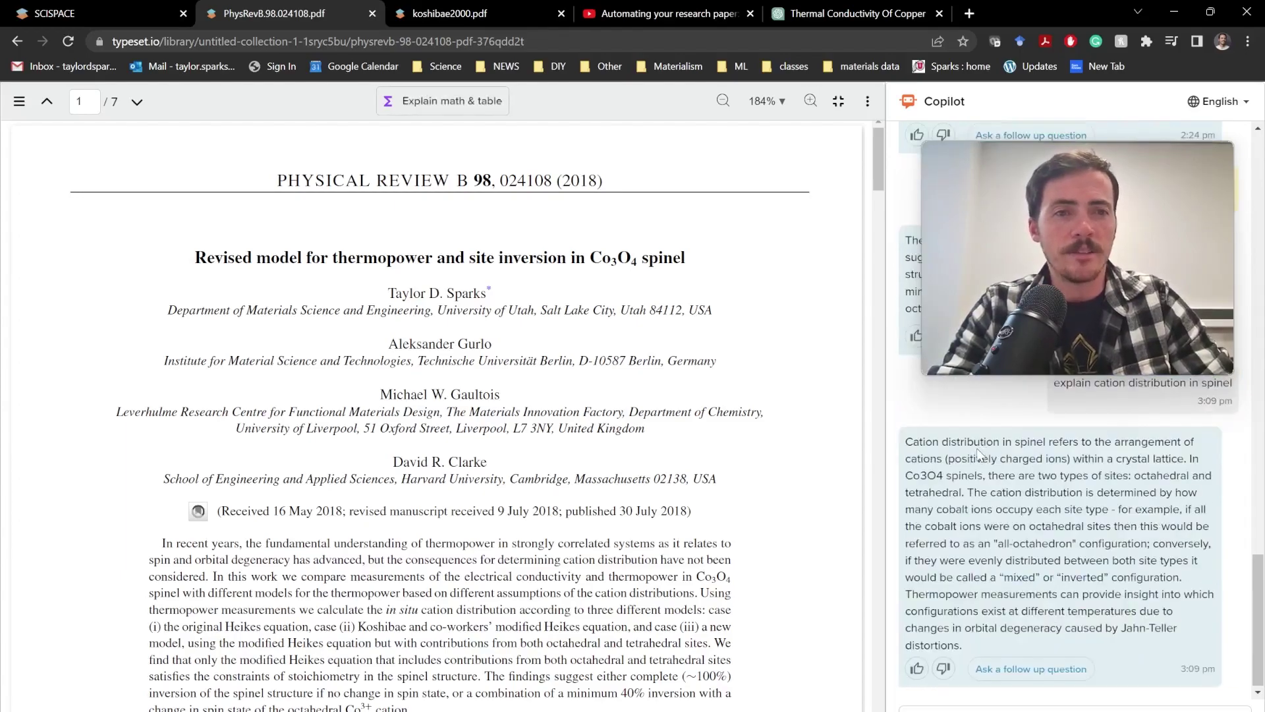
pyautogui.moveTo(1001, 443); pyautogui.dragTo(1000, 457)
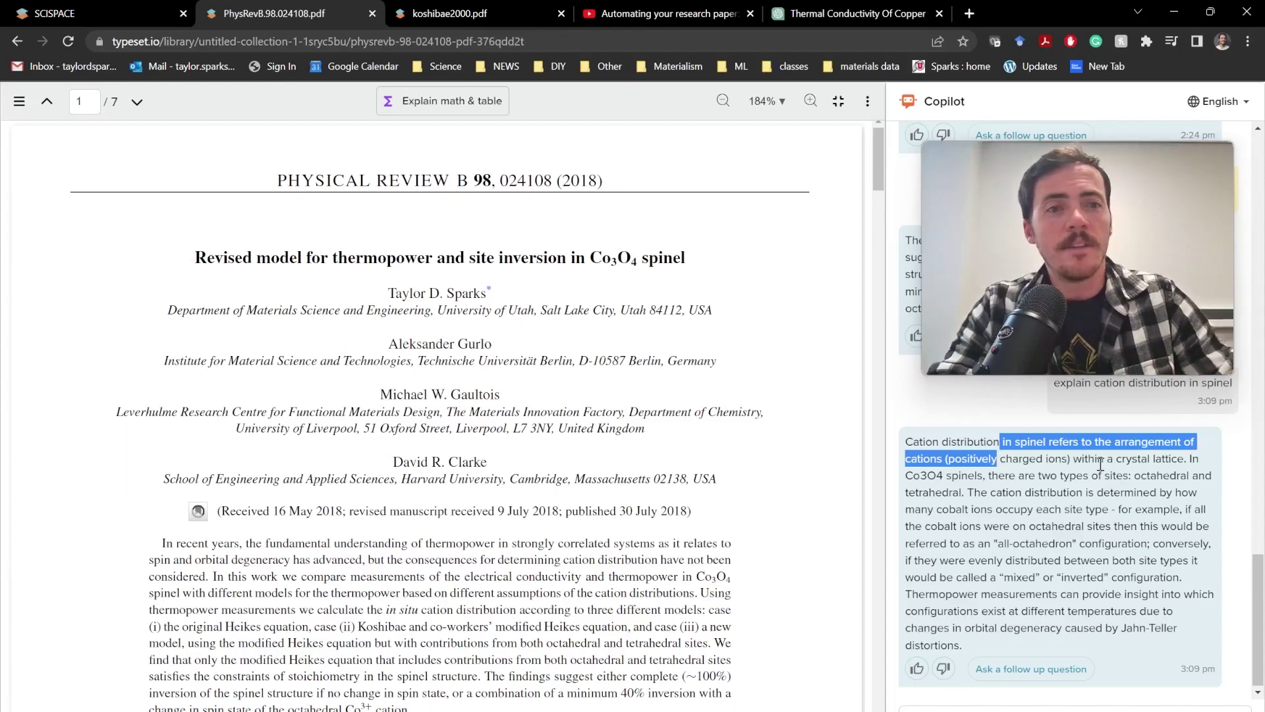
pyautogui.moveTo(1033, 491); pyautogui.dragTo(1038, 507)
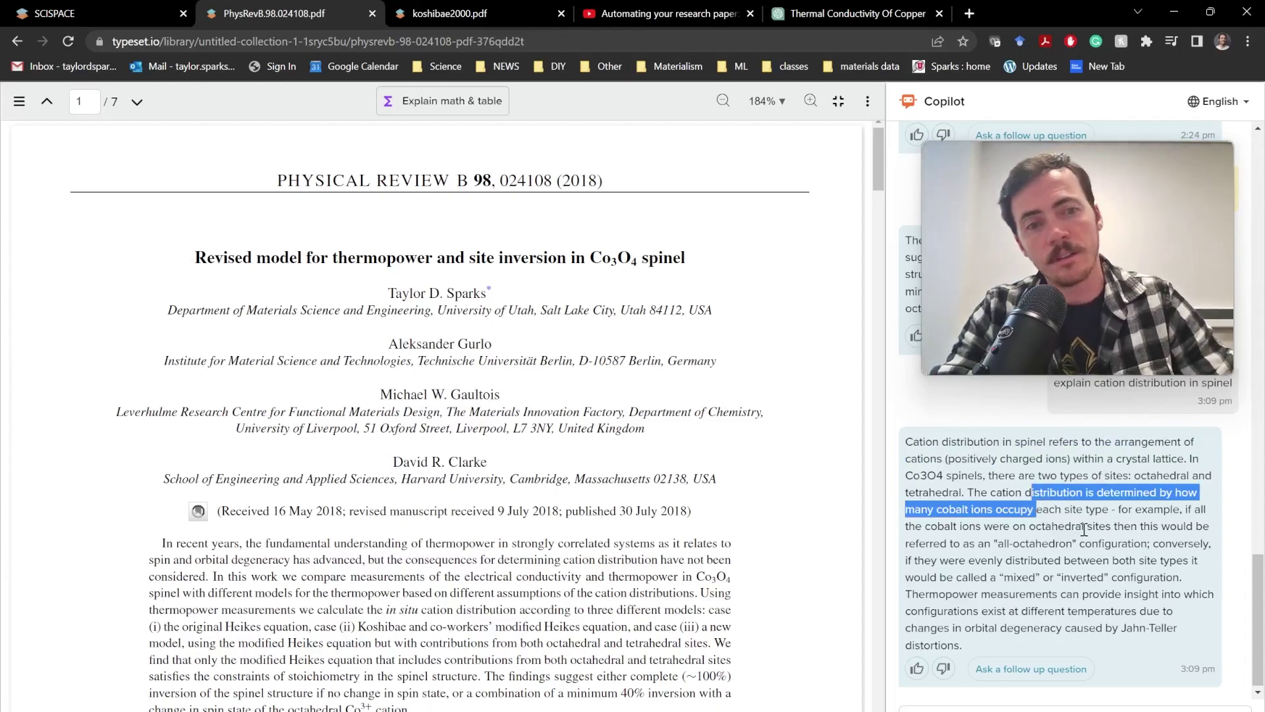
pyautogui.moveTo(1042, 531); pyautogui.dragTo(1068, 607)
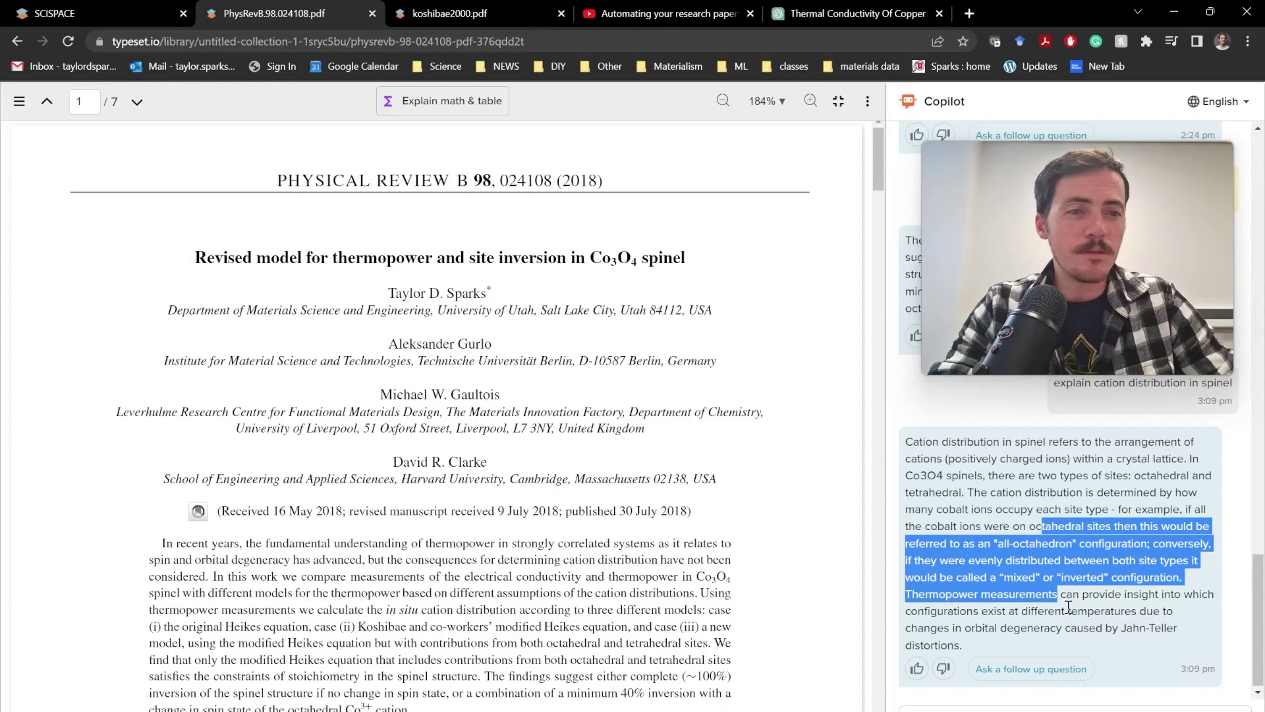
pyautogui.click(1073, 605)
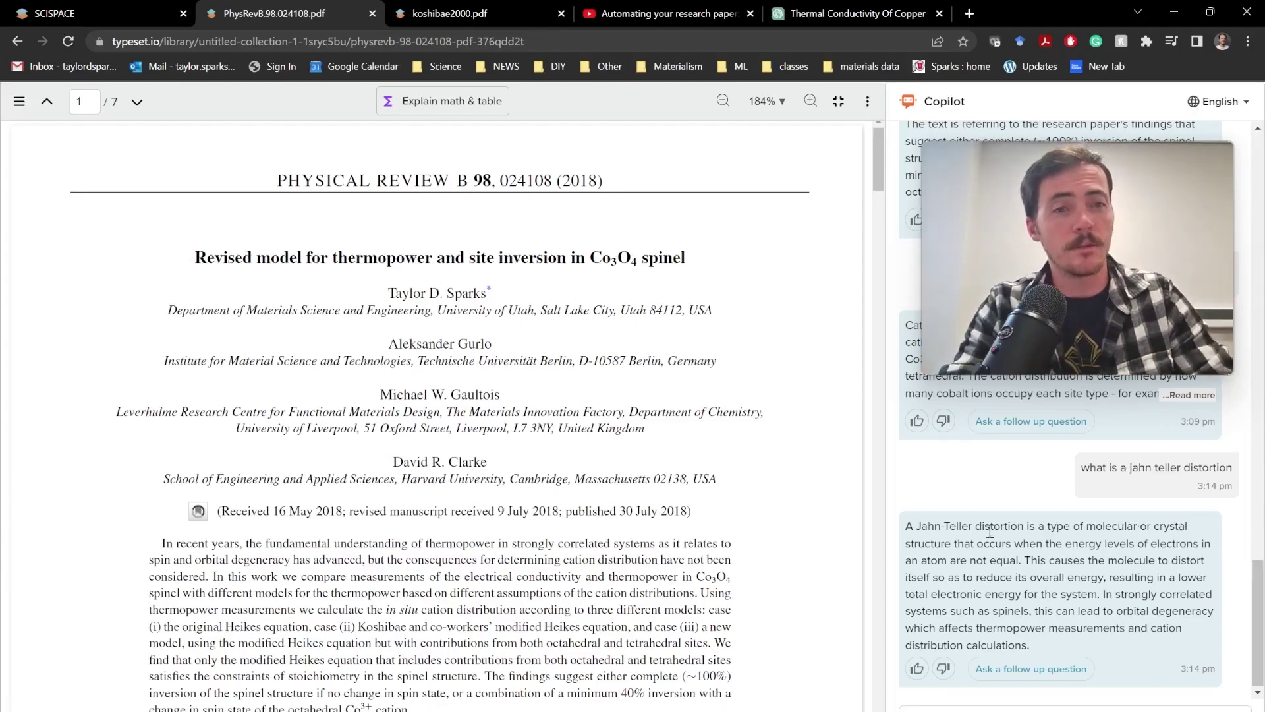
pyautogui.moveTo(957, 543); pyautogui.dragTo(1066, 577)
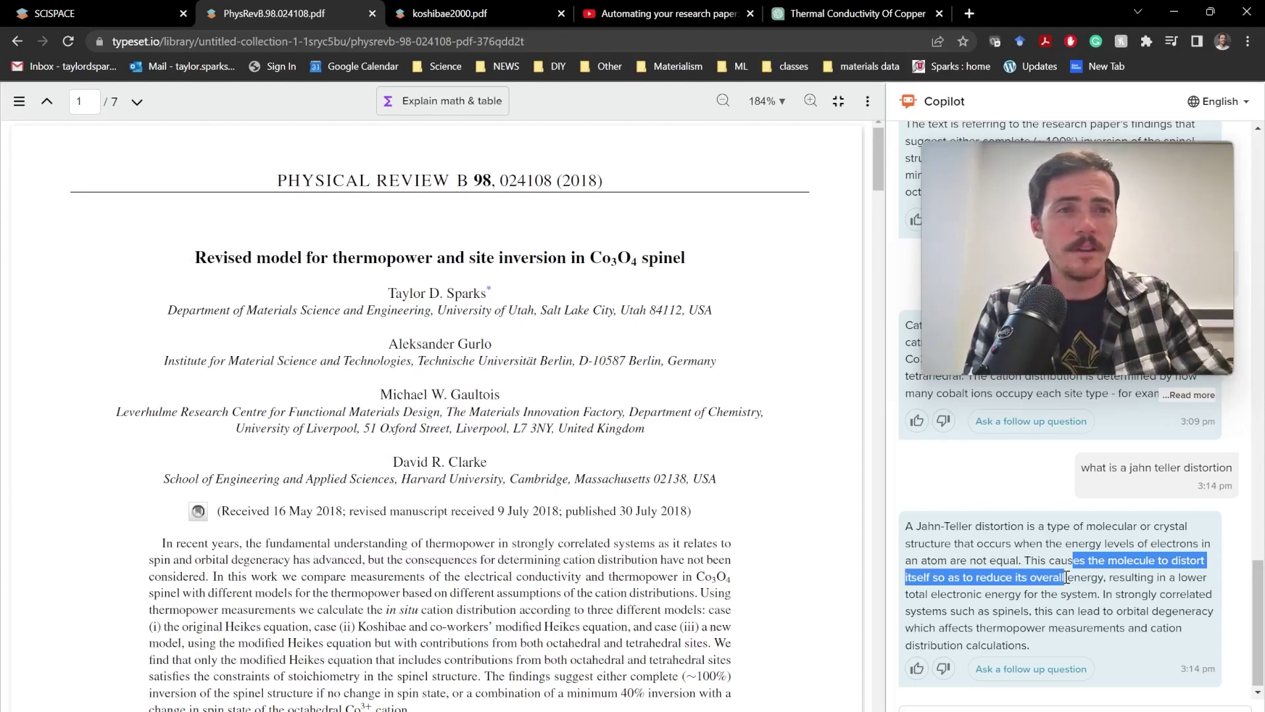
# Box equation (1) with Explain math & table and read Copilot's Heikes formula explanation
pyautogui.scroll(-10, 634, 447)
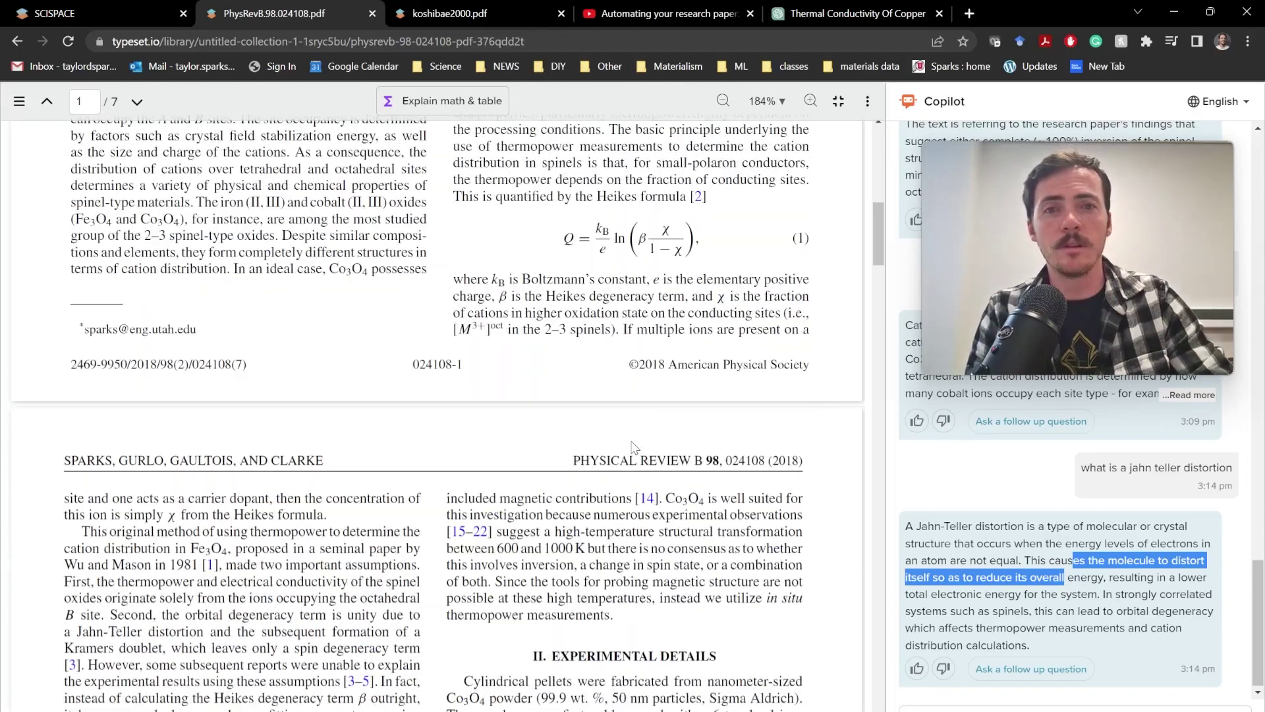
pyautogui.scroll(1, 634, 447)
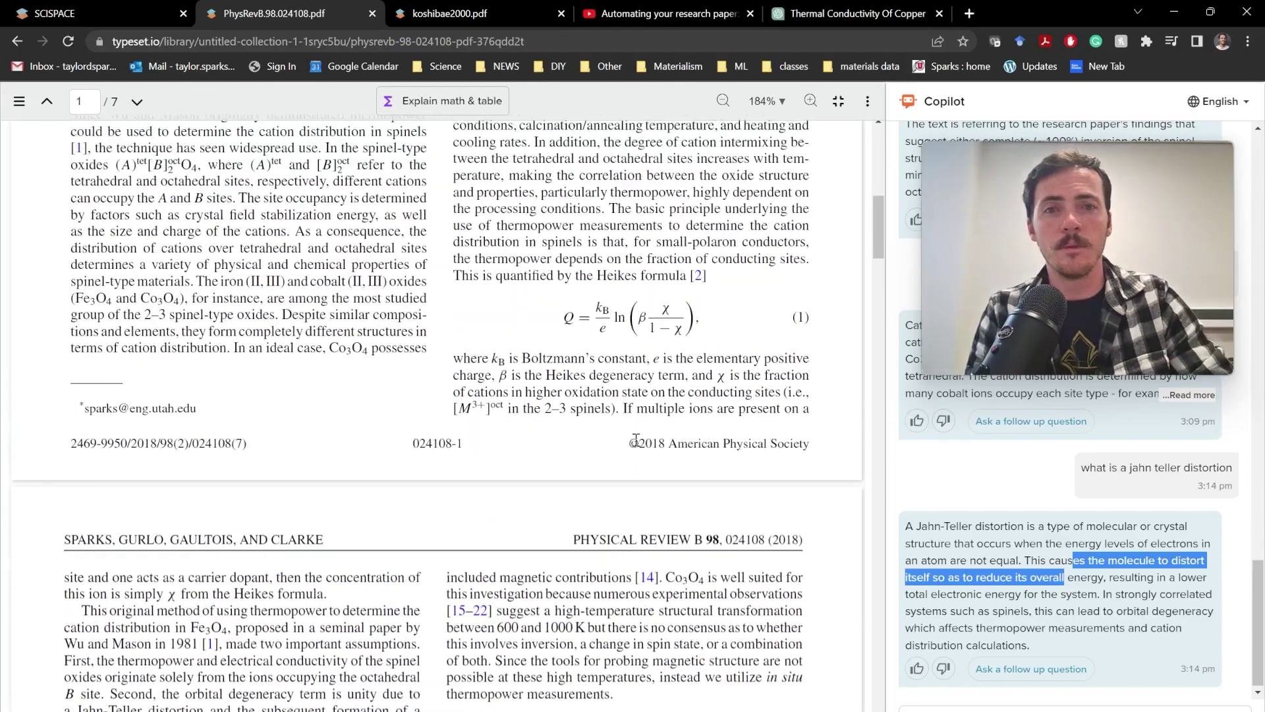
pyautogui.click(461, 102)
pyautogui.moveTo(555, 294); pyautogui.dragTo(703, 348)
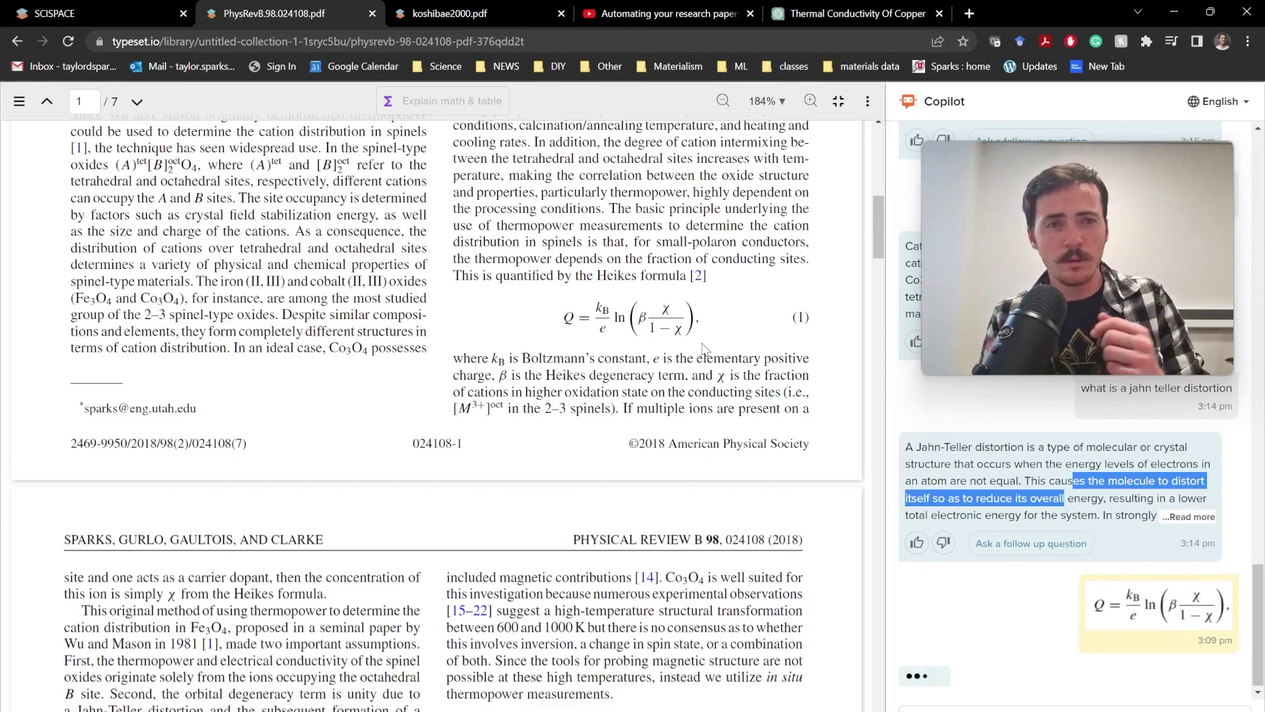
pyautogui.moveTo(1098, 262); pyautogui.dragTo(741, 315)
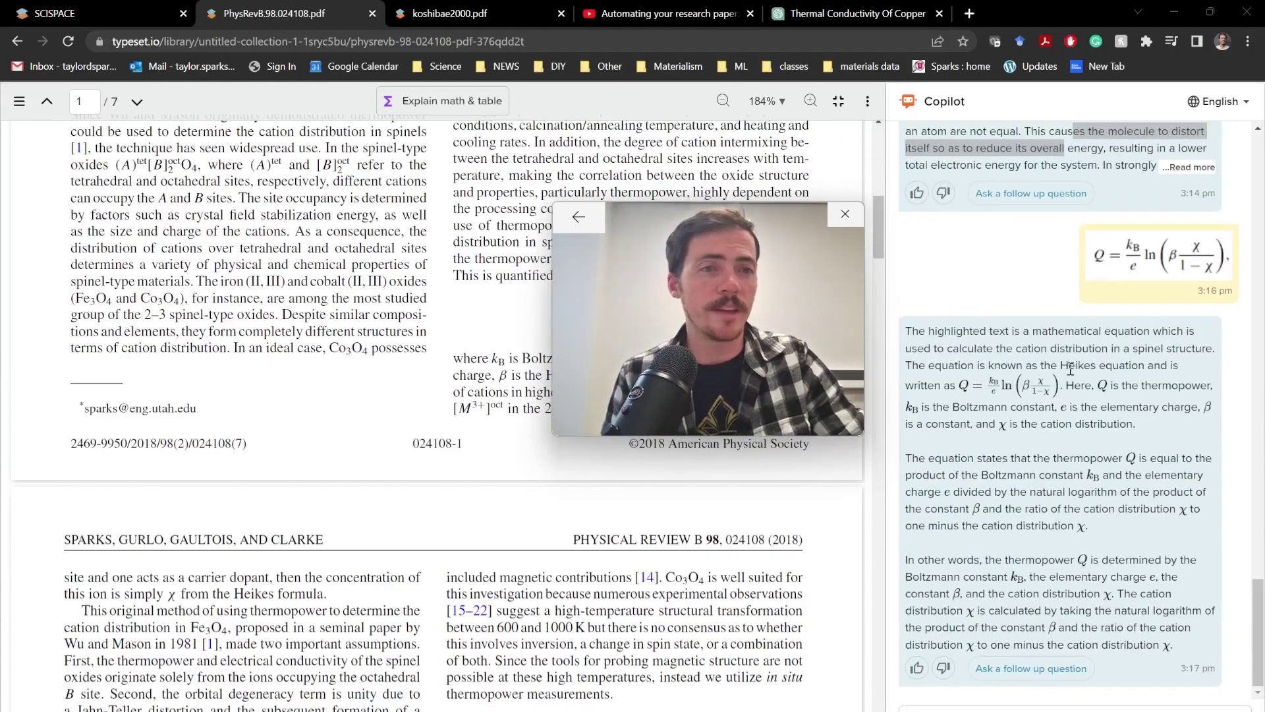
pyautogui.moveTo(1068, 366); pyautogui.dragTo(1119, 366)
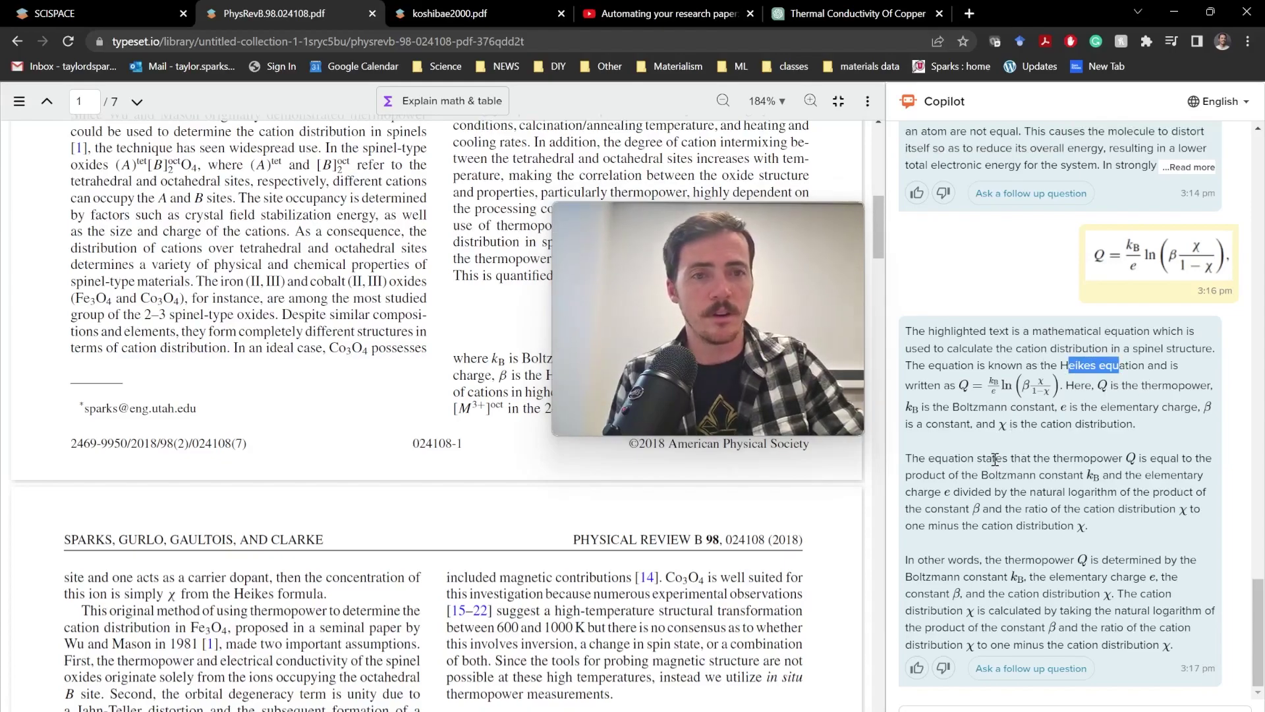
pyautogui.moveTo(998, 475); pyautogui.dragTo(1013, 493)
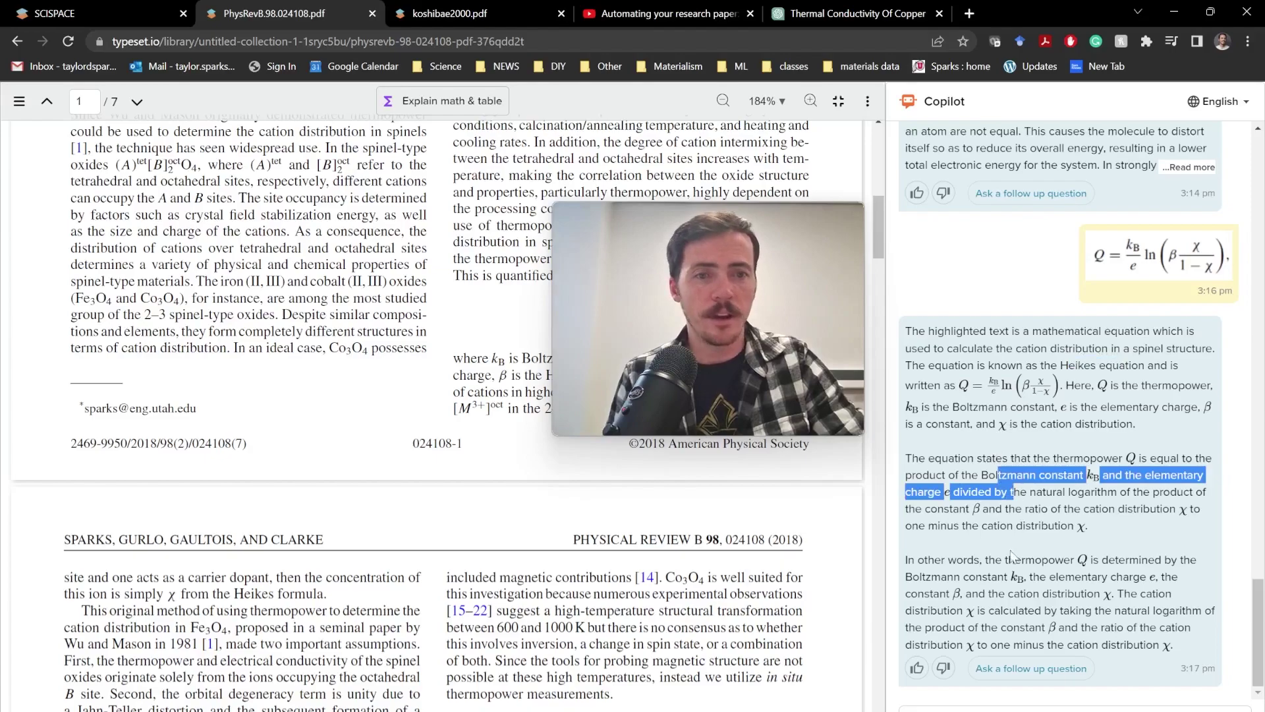
pyautogui.moveTo(1058, 593); pyautogui.dragTo(1076, 593)
pyautogui.moveTo(715, 330); pyautogui.dragTo(1078, 279)
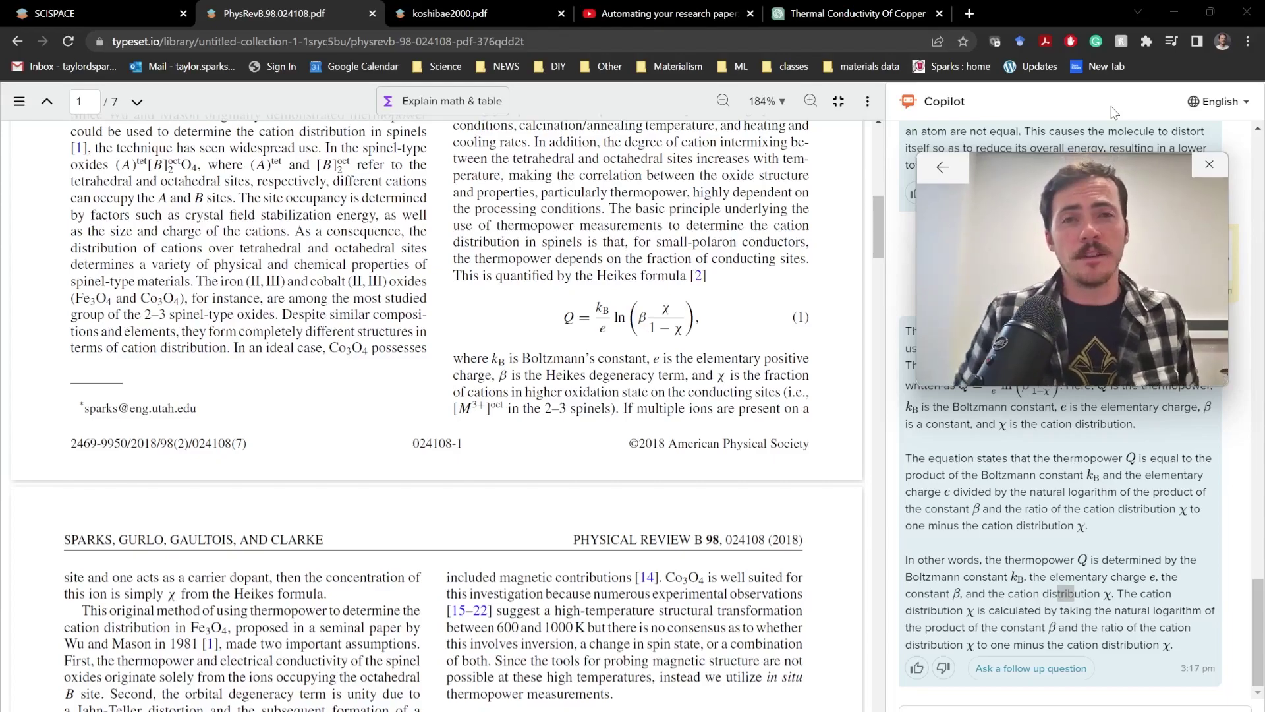
# Open the typeset.io home page from the SCISPACE tab and choose Authors under Discover
pyautogui.click(56, 14)
pyautogui.click(438, 623)
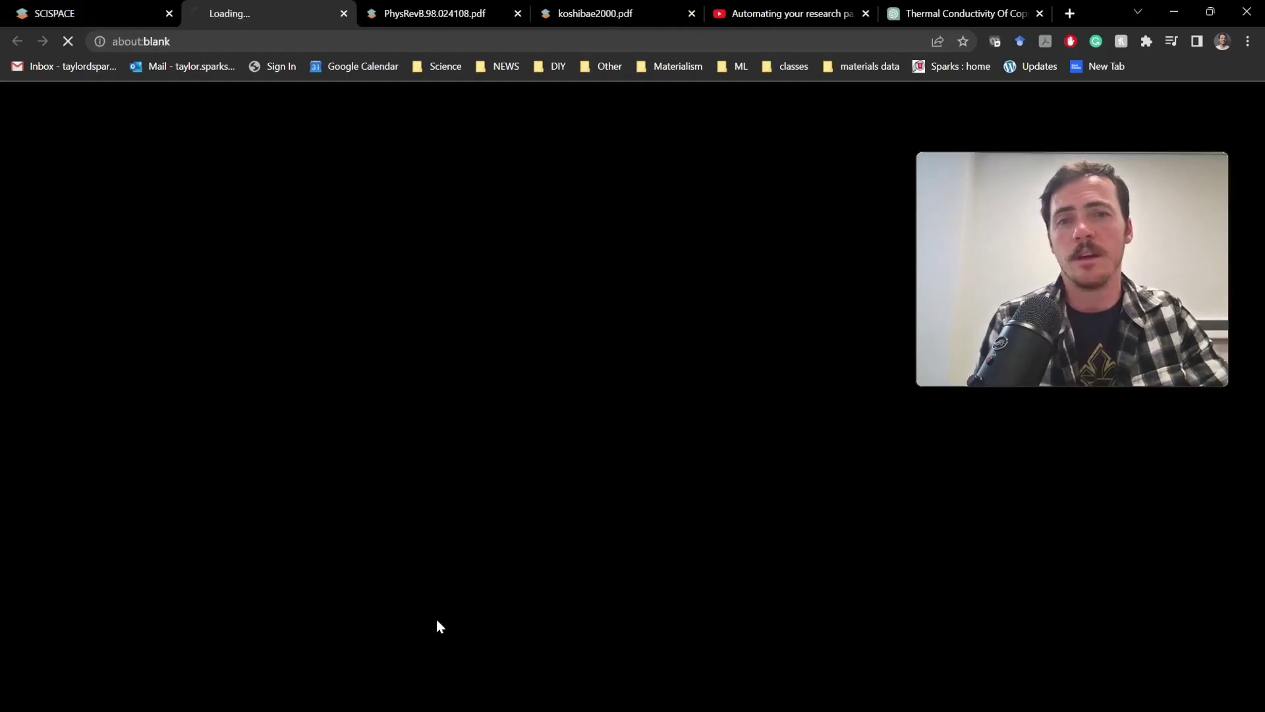
pyautogui.moveTo(1105, 272); pyautogui.dragTo(1111, 318)
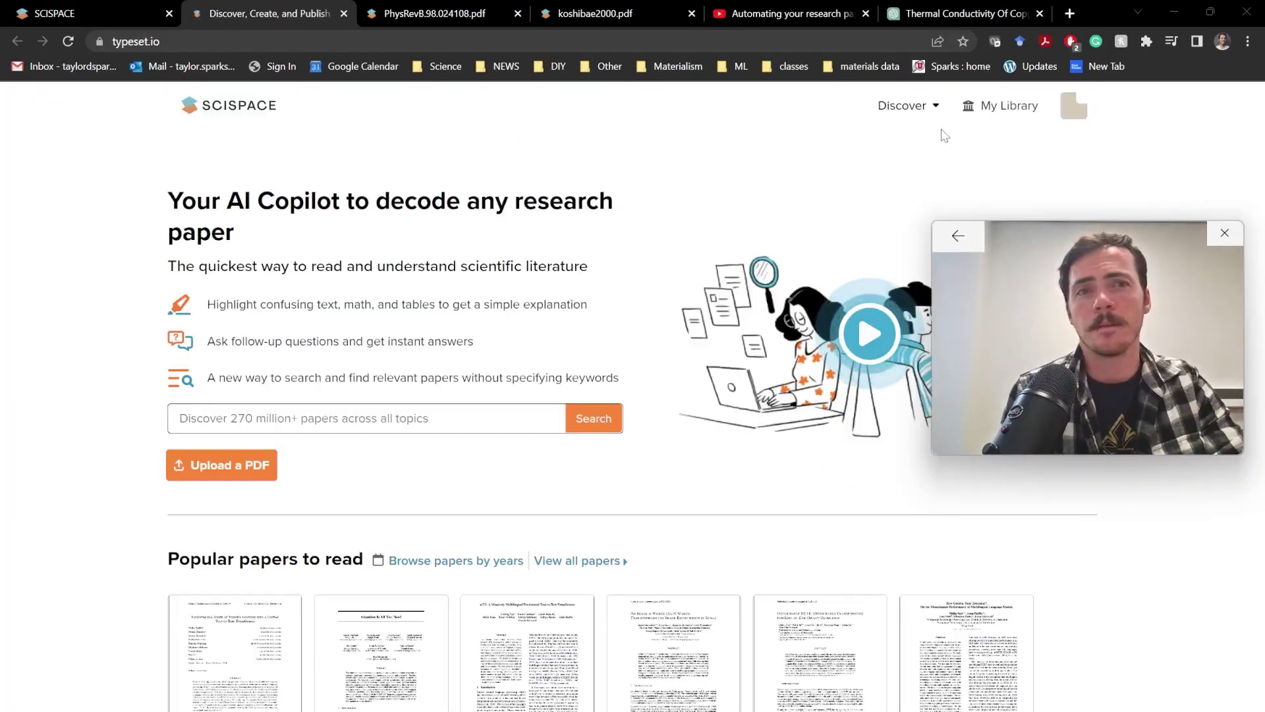
pyautogui.click(908, 106)
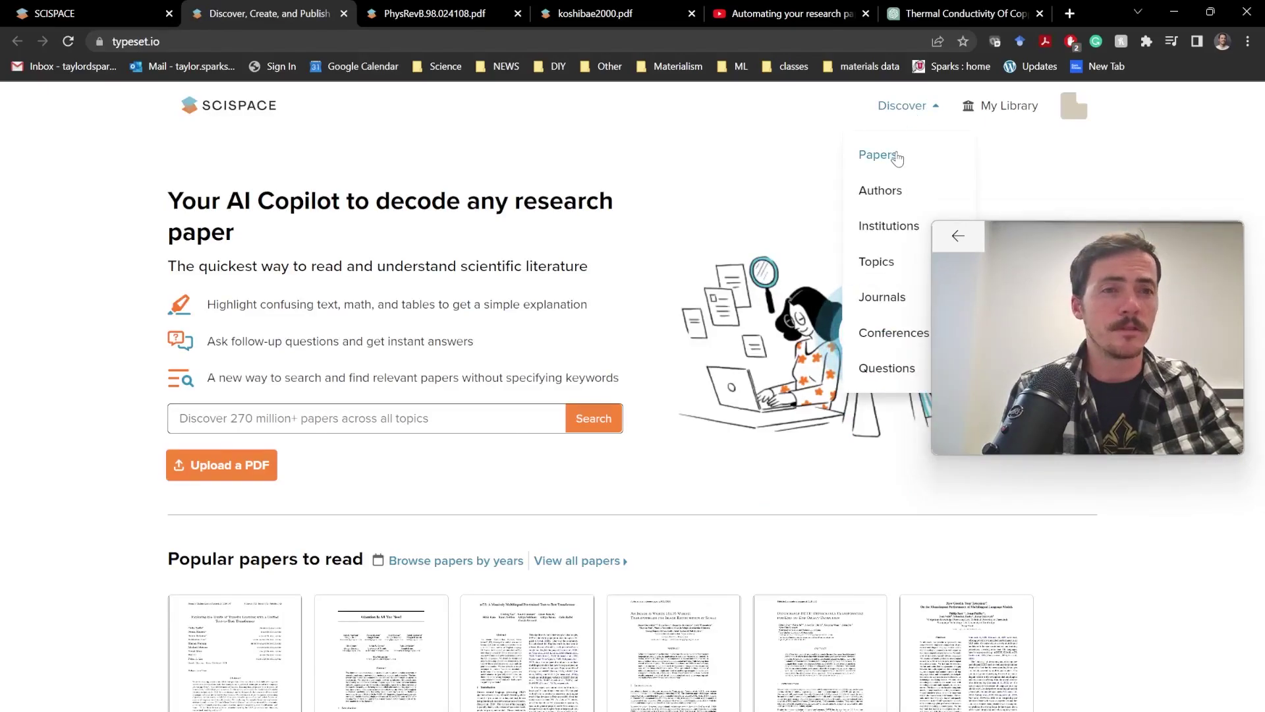
pyautogui.scroll(-5, 560, 475)
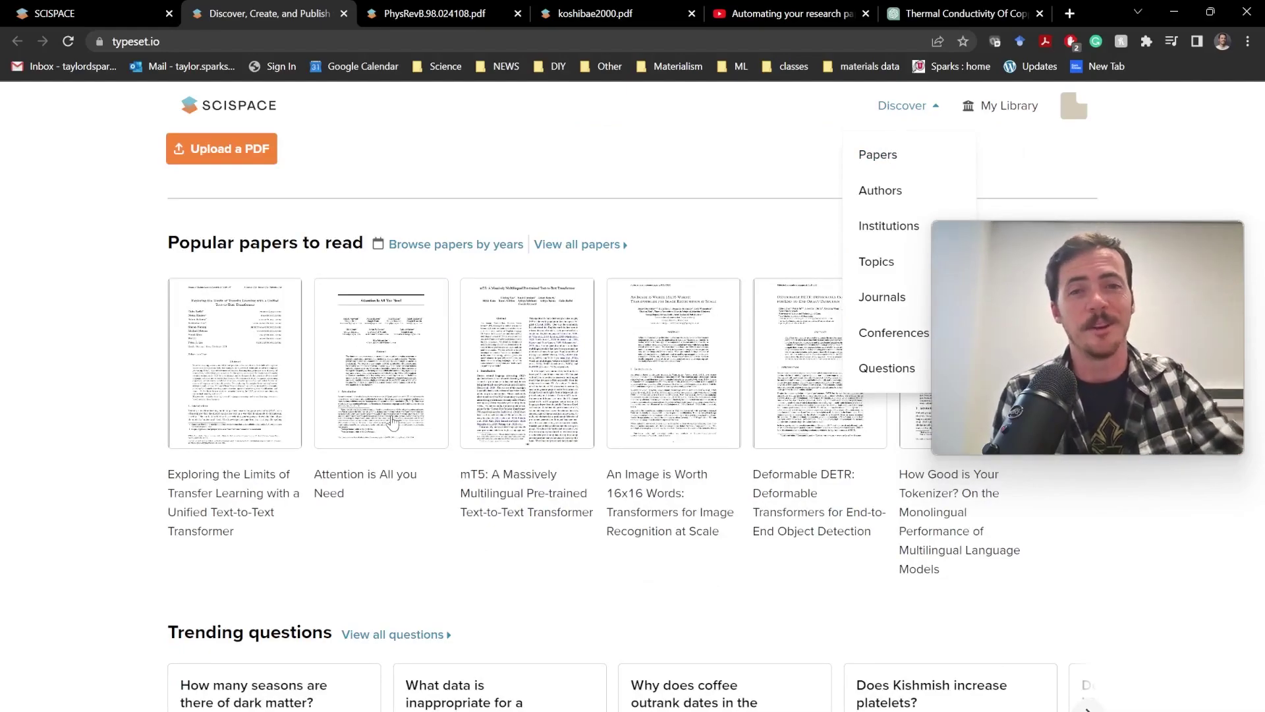
pyautogui.scroll(5, 898, 143)
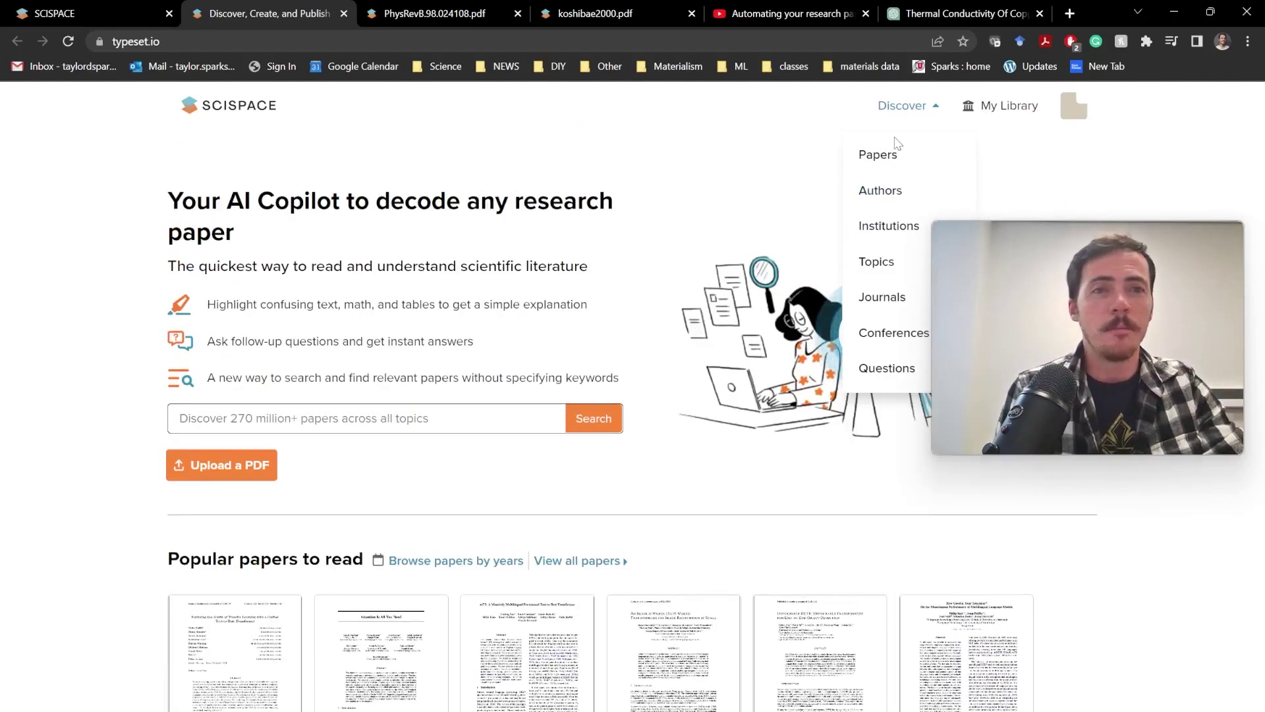
pyautogui.click(888, 201)
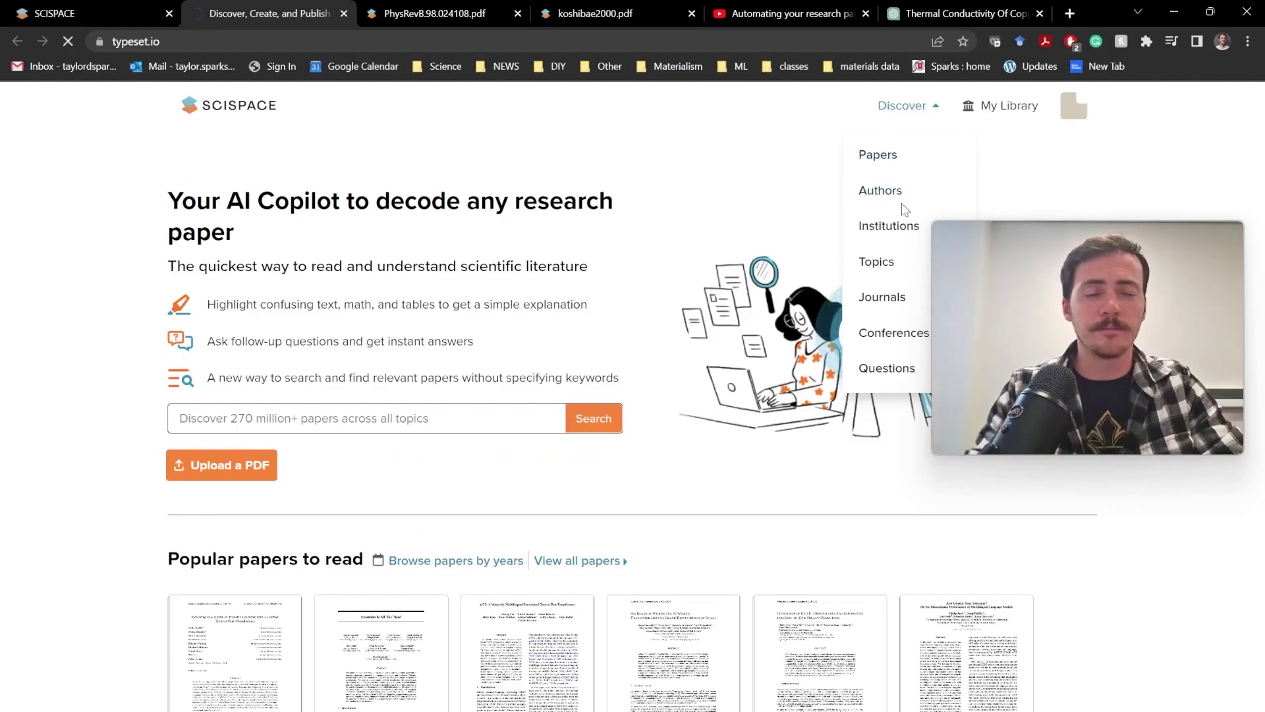
# Search the authors directory for the author by name and scroll down their profile
pyautogui.click(222, 243)
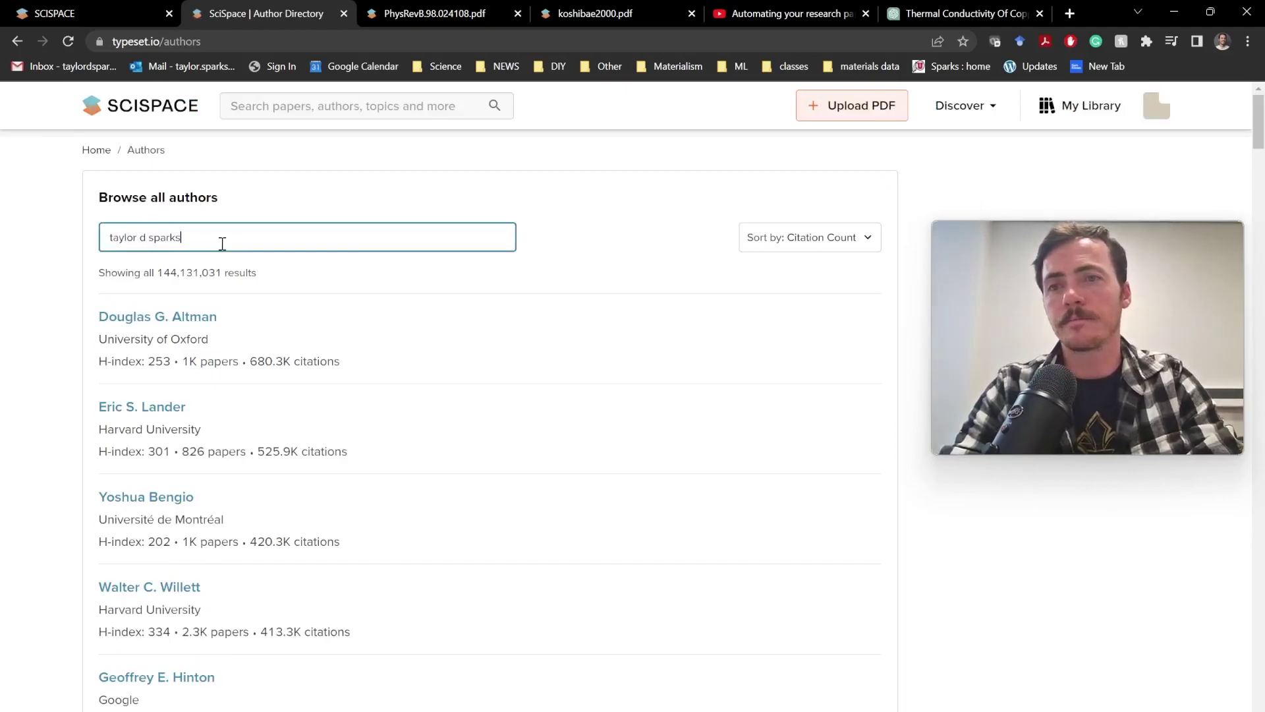
pyautogui.press('Return')
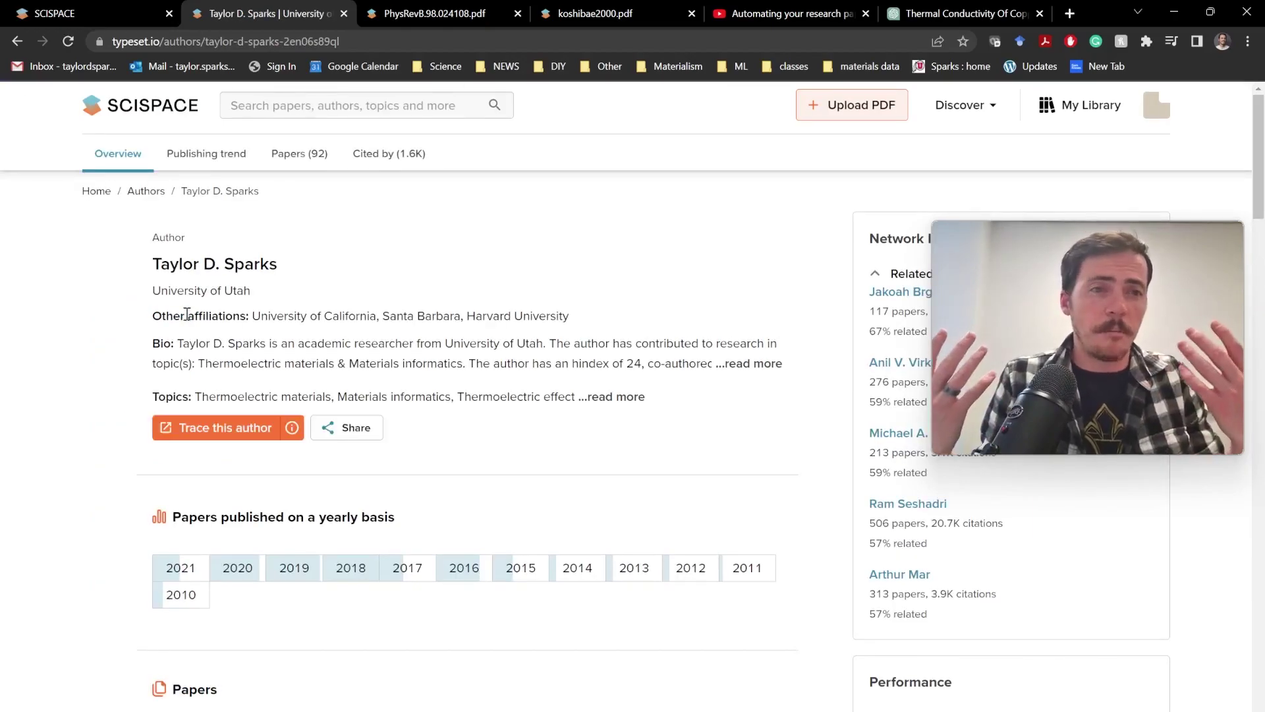
pyautogui.scroll(-3, 250, 384)
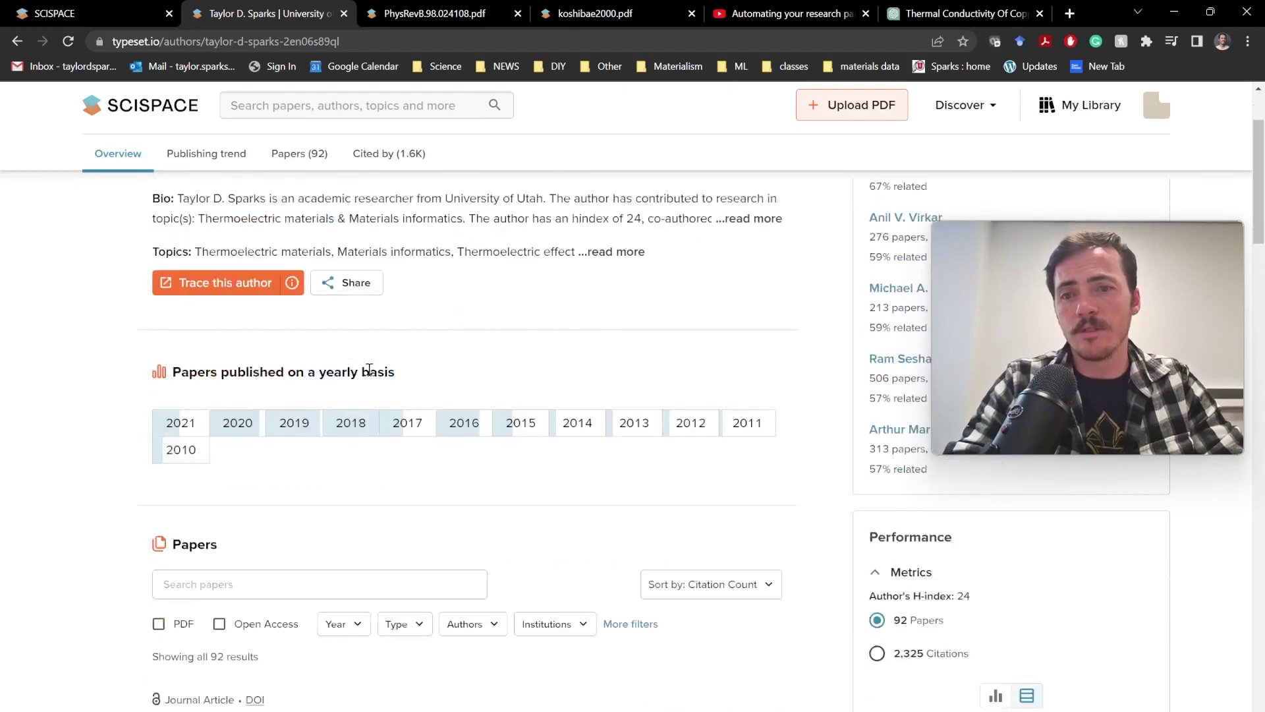
pyautogui.moveTo(244, 333)
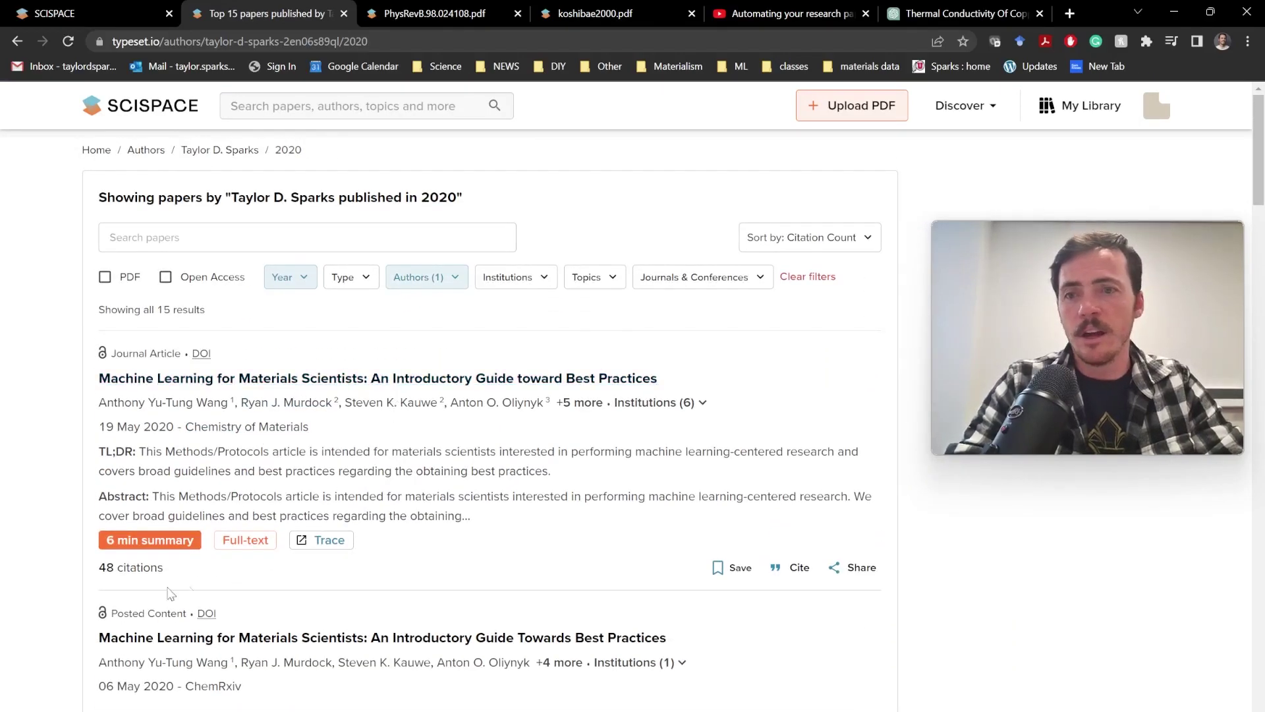
# Read the 6 min summary of the top 2020 paper, then close it
pyautogui.scroll(-3, 210, 382)
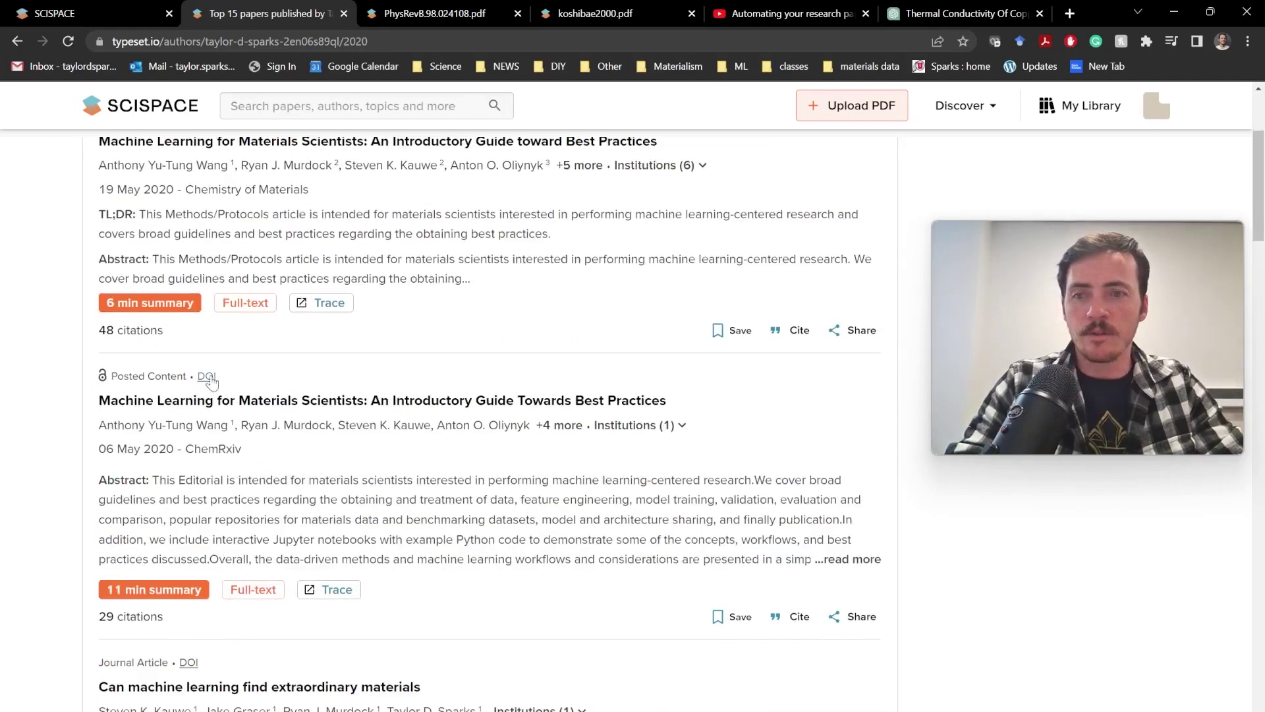
pyautogui.scroll(-4, 152, 314)
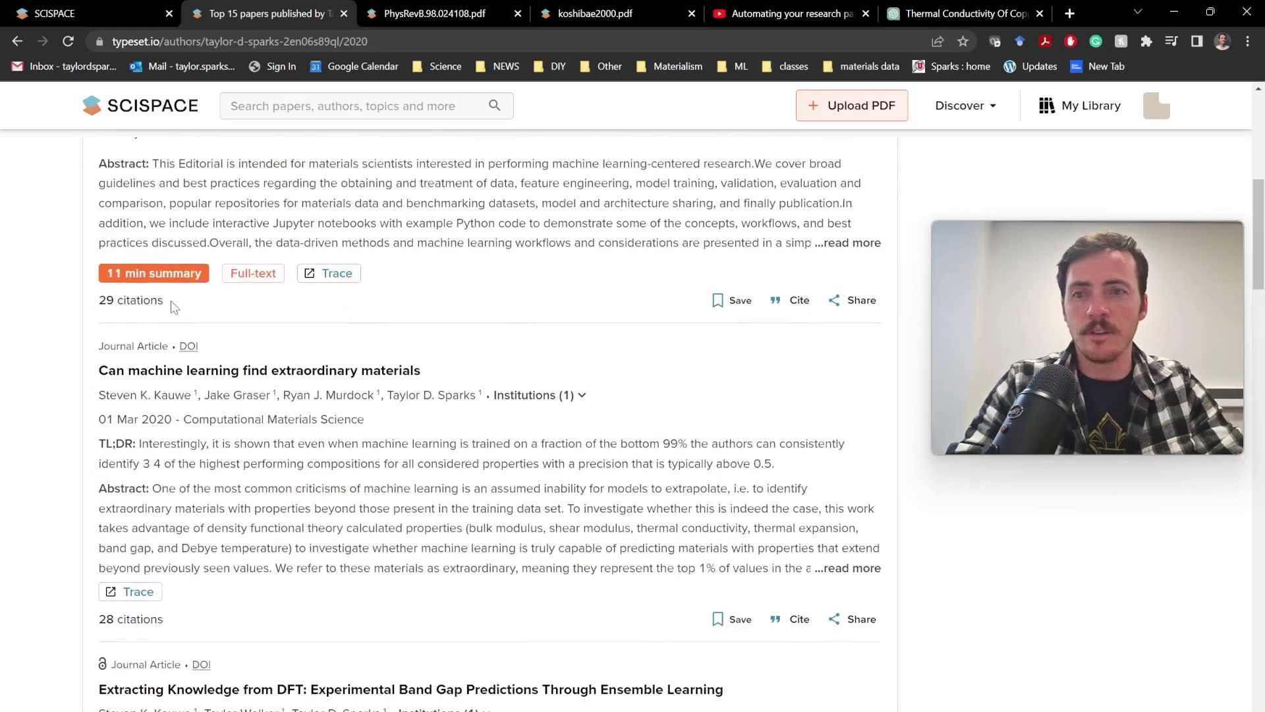
pyautogui.scroll(3, 175, 336)
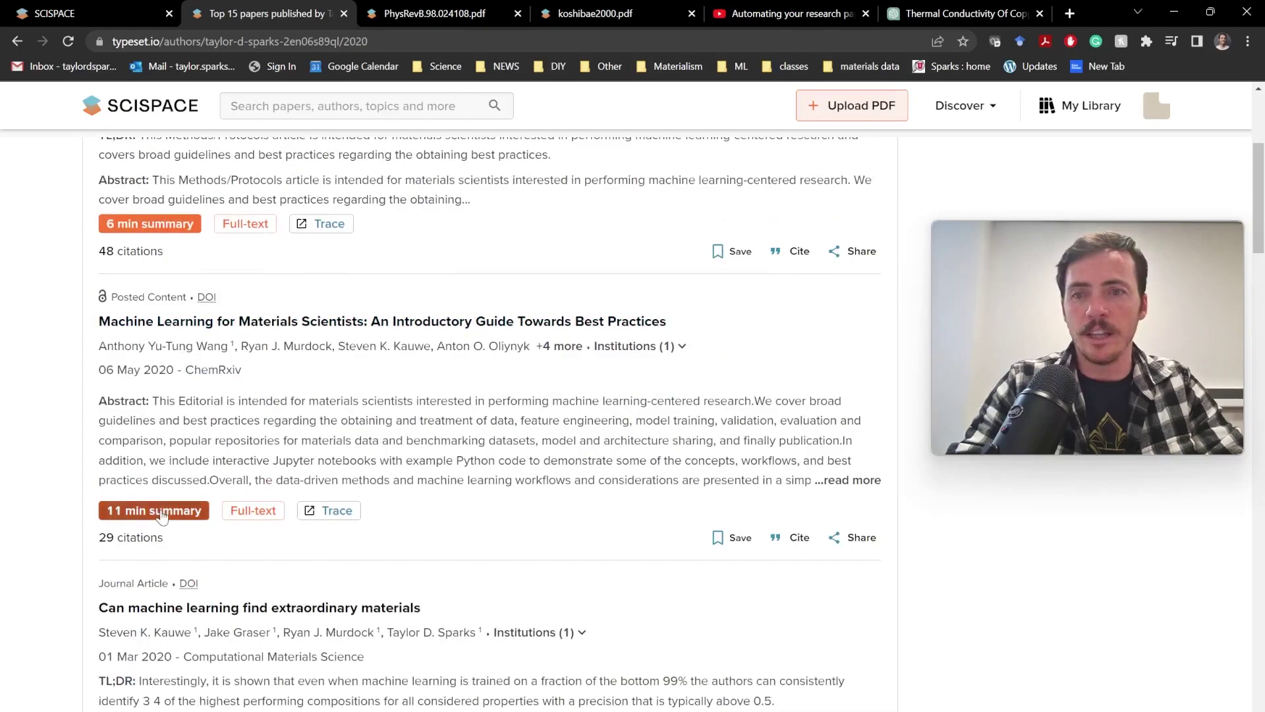
pyautogui.click(175, 227)
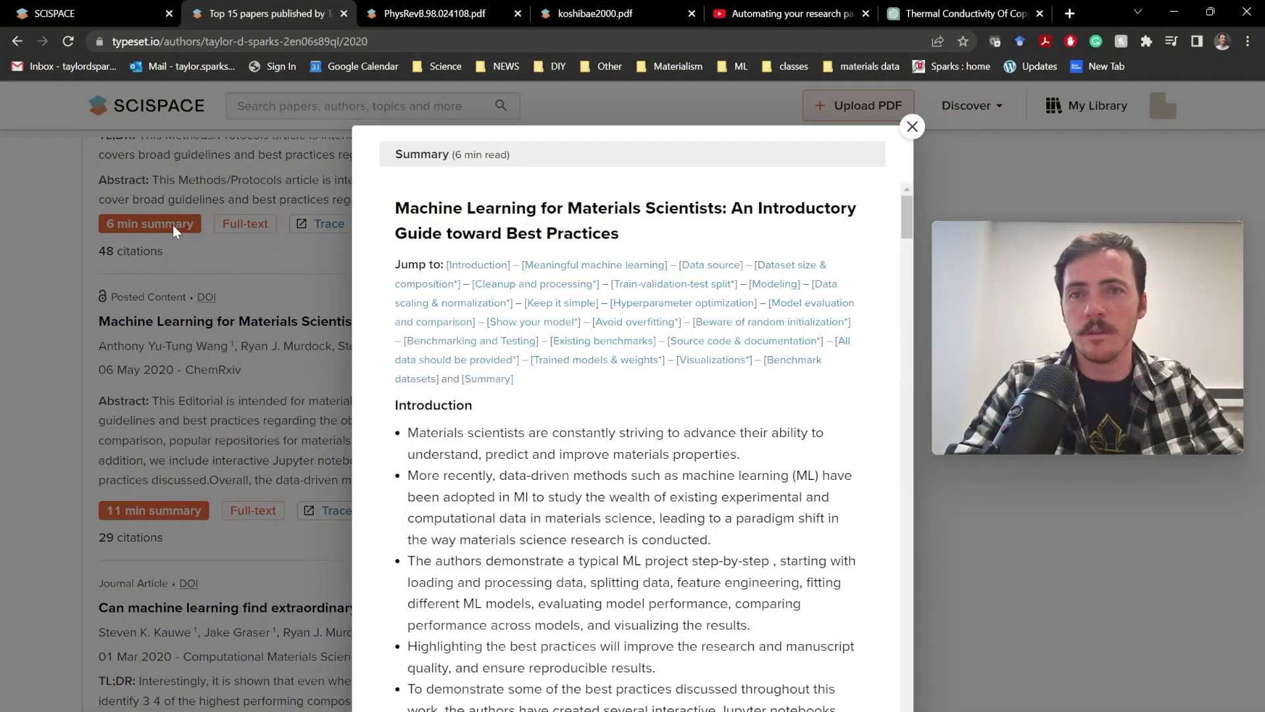
pyautogui.scroll(-3, 482, 447)
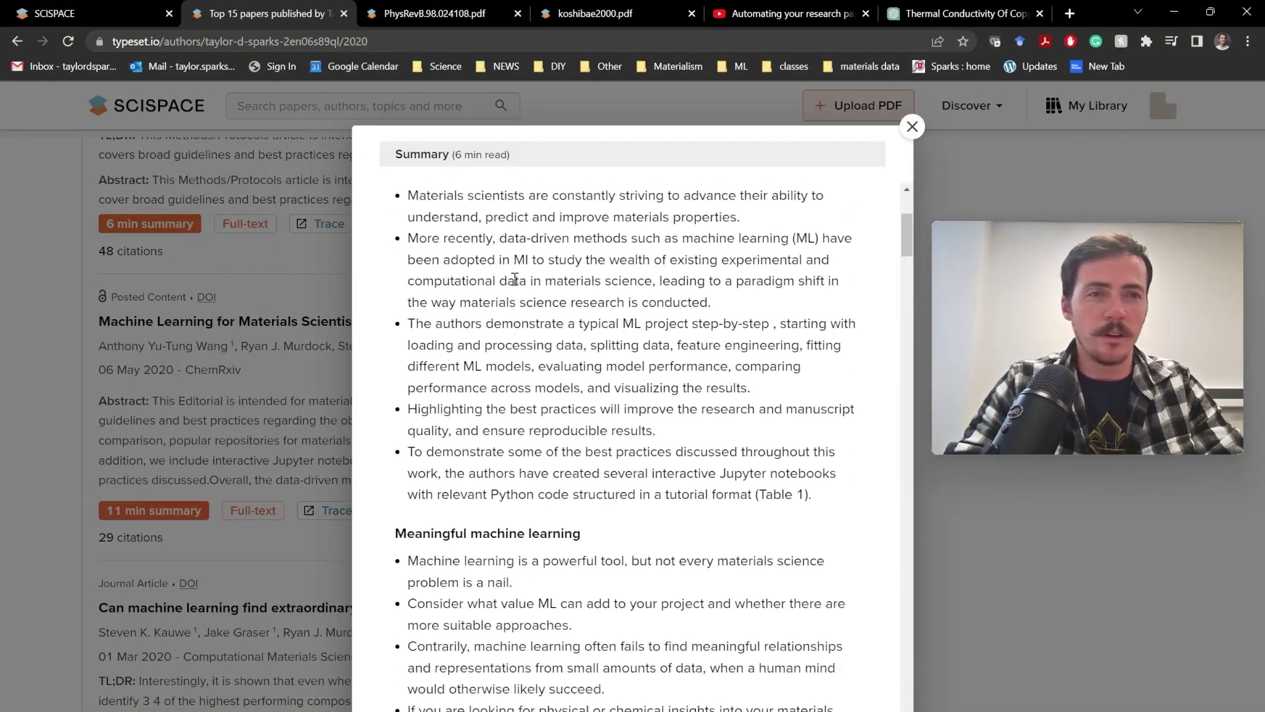
pyautogui.scroll(-10, 515, 278)
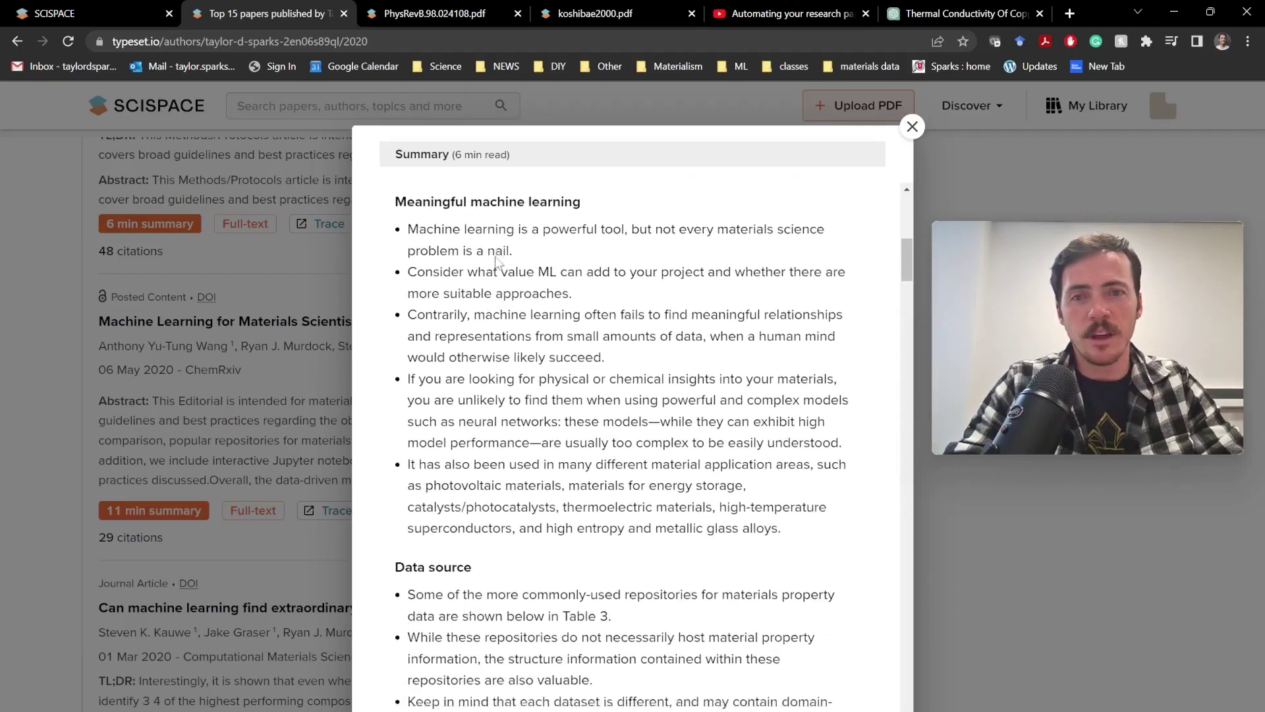
pyautogui.scroll(-10, 497, 263)
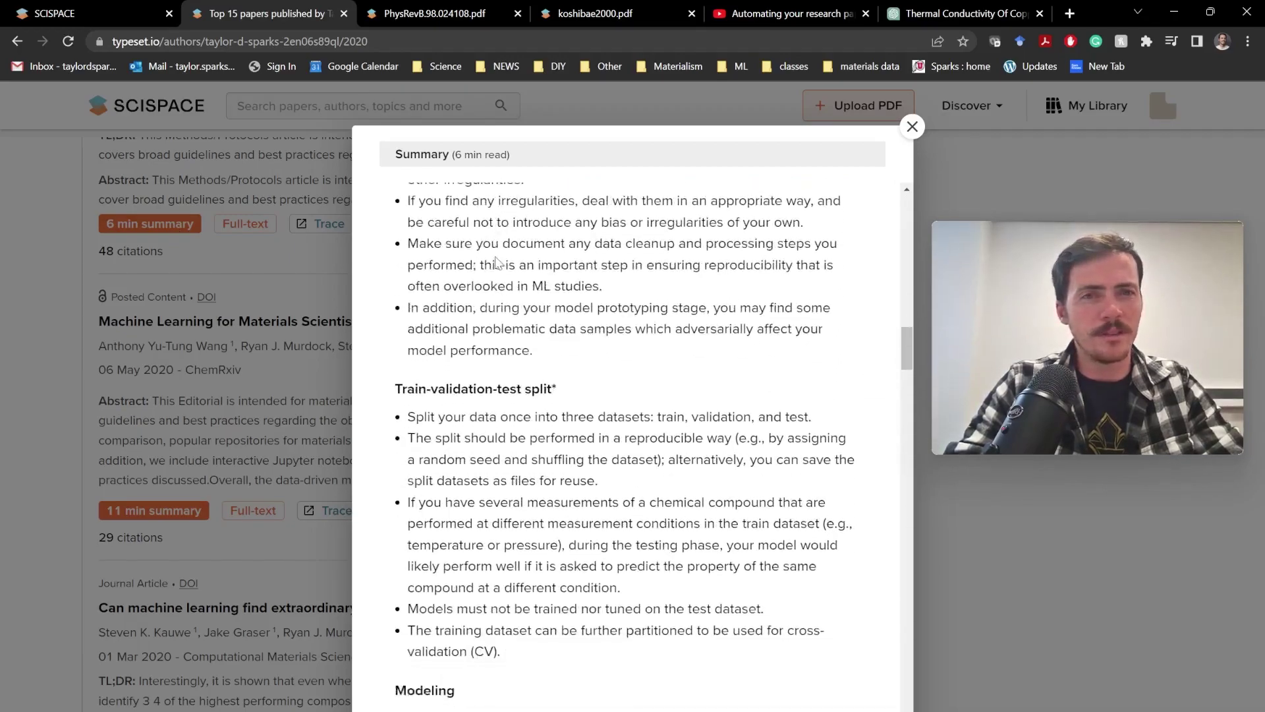
pyautogui.moveTo(907, 346); pyautogui.dragTo(912, 659)
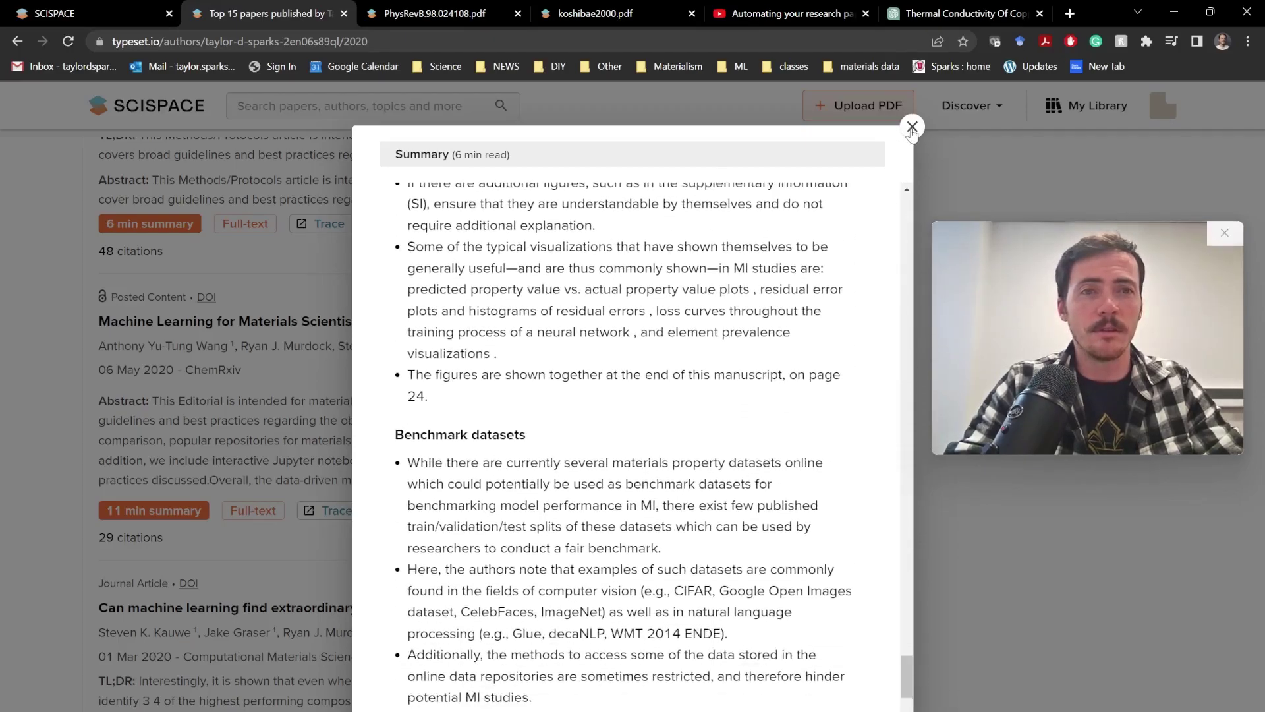
pyautogui.click(913, 127)
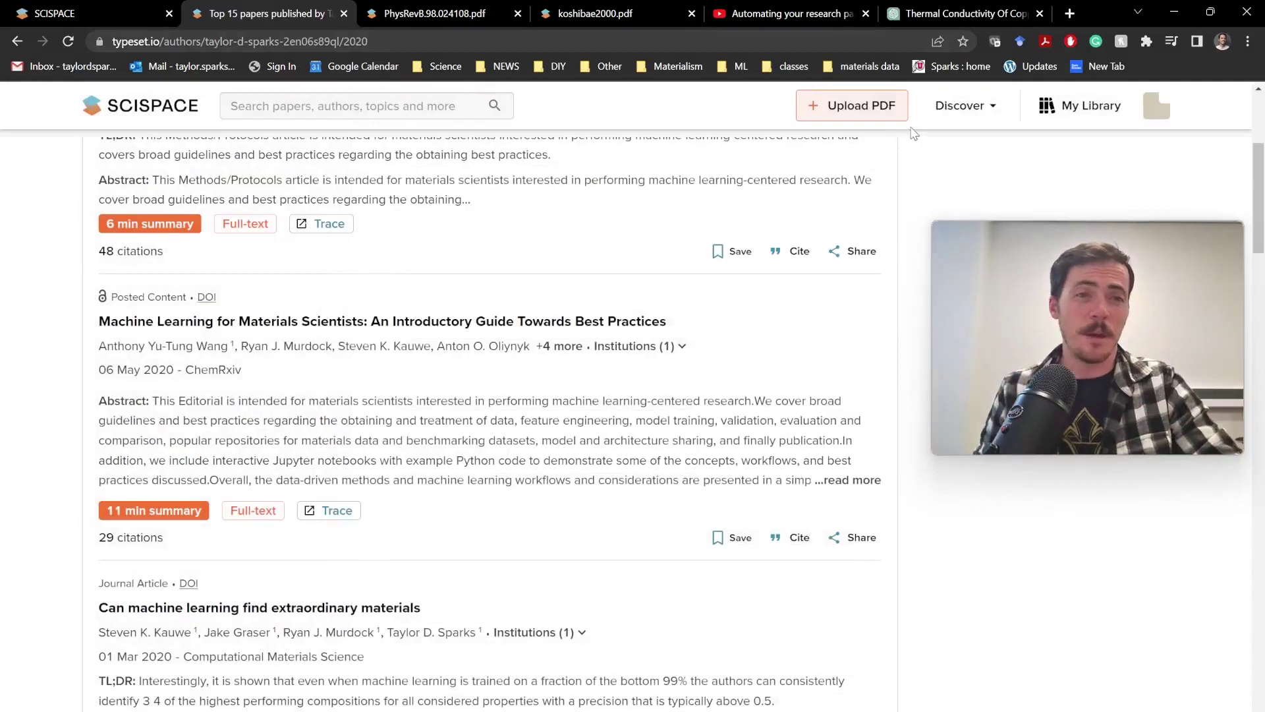
# Read the 1 min summary of the band gap ensemble learning paper, then go to My Library
pyautogui.scroll(-20, 553, 351)
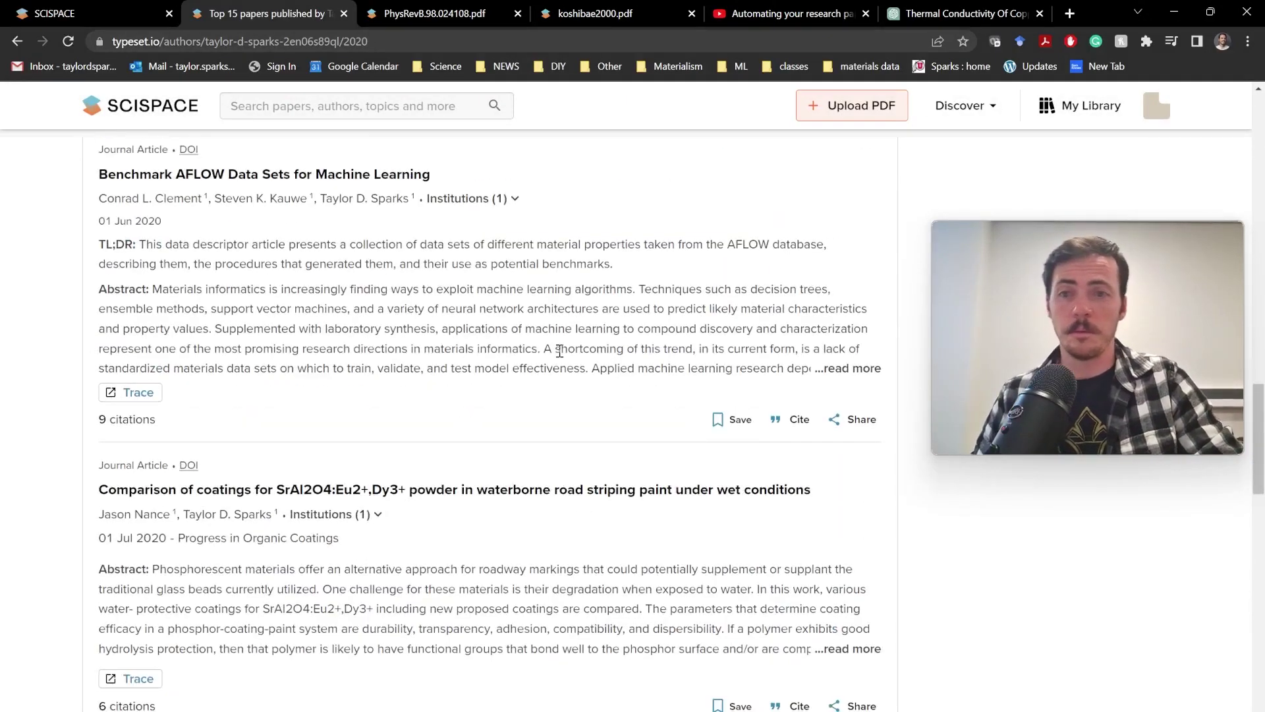
pyautogui.scroll(20, 559, 351)
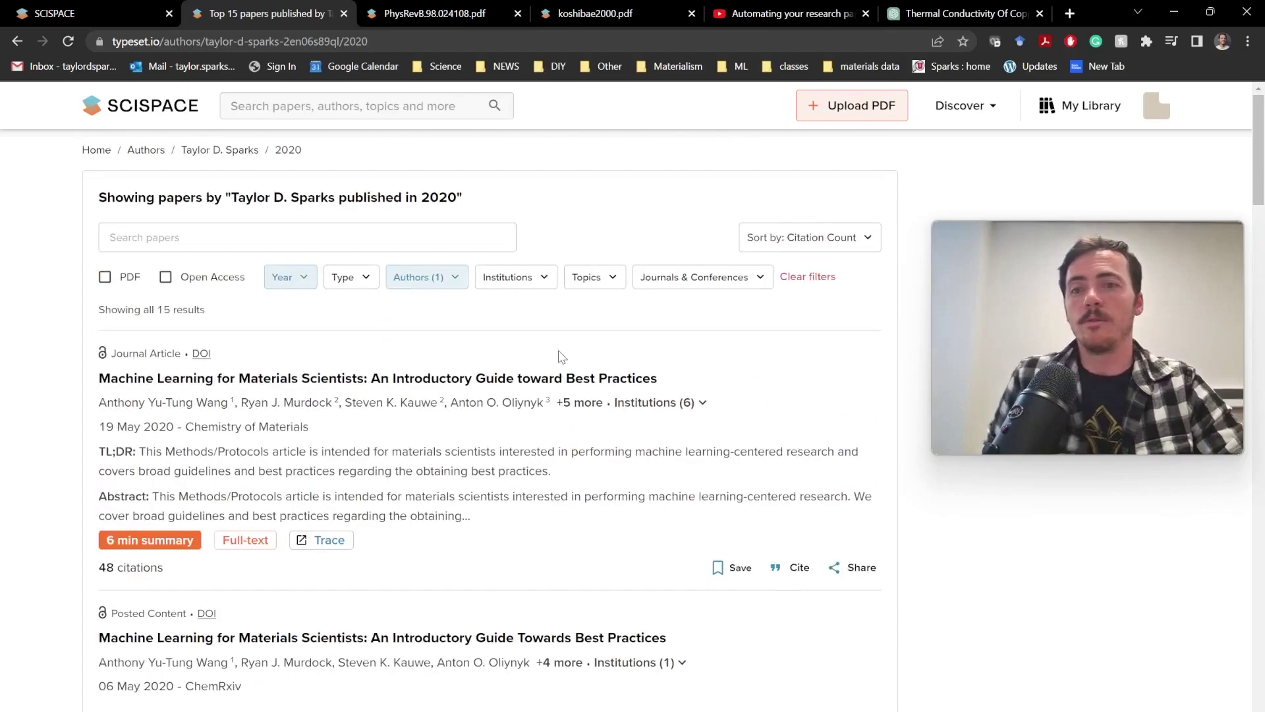
pyautogui.scroll(-8, 559, 350)
pyautogui.scroll(-5, 559, 350)
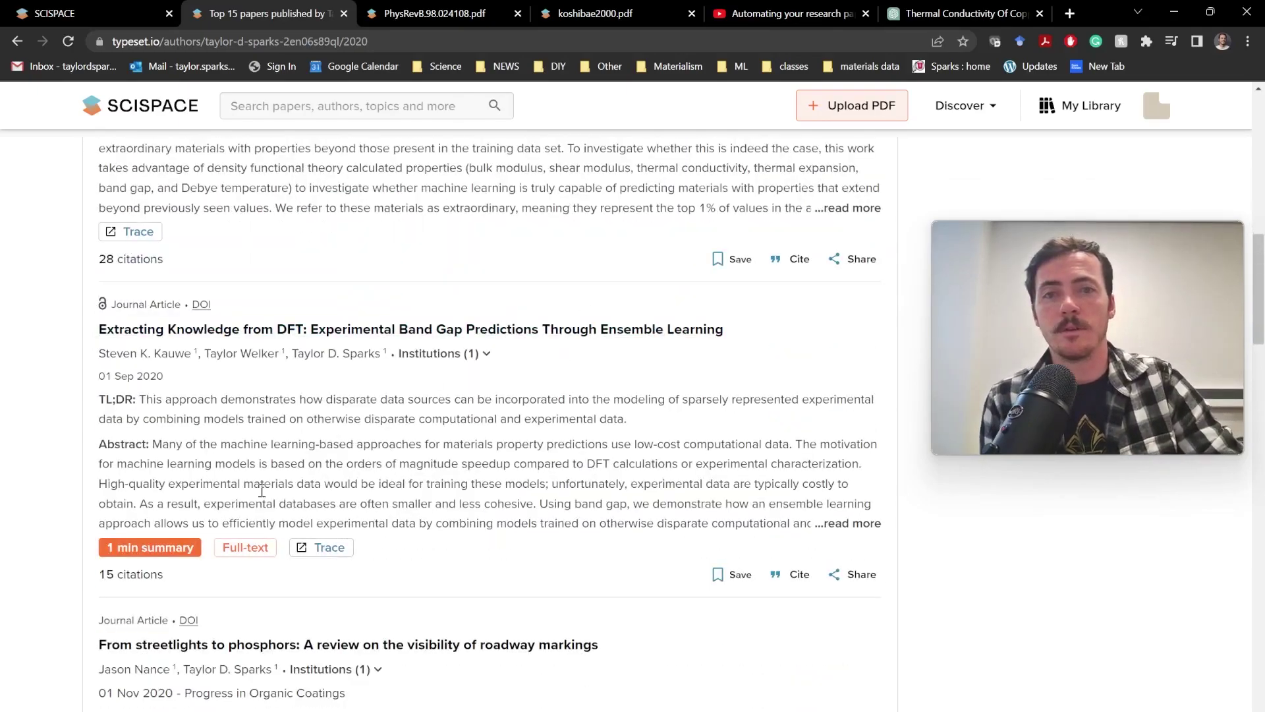
pyautogui.click(166, 554)
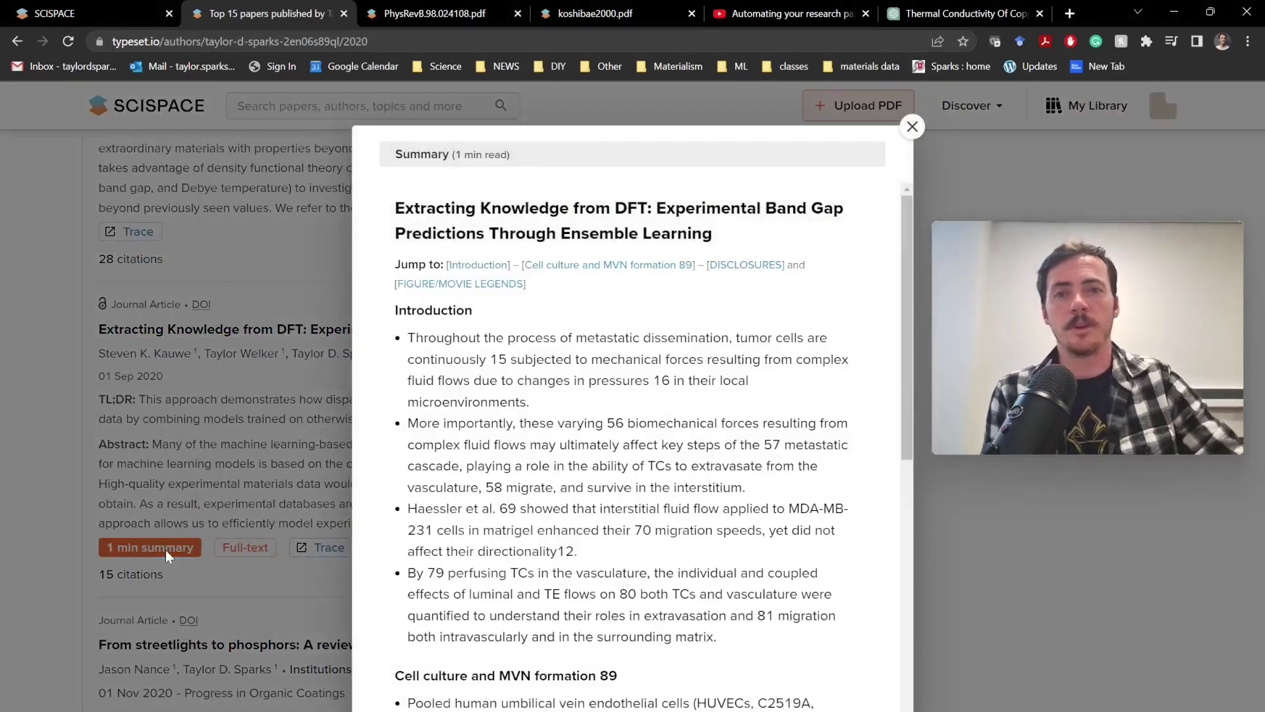
pyautogui.scroll(-7, 596, 391)
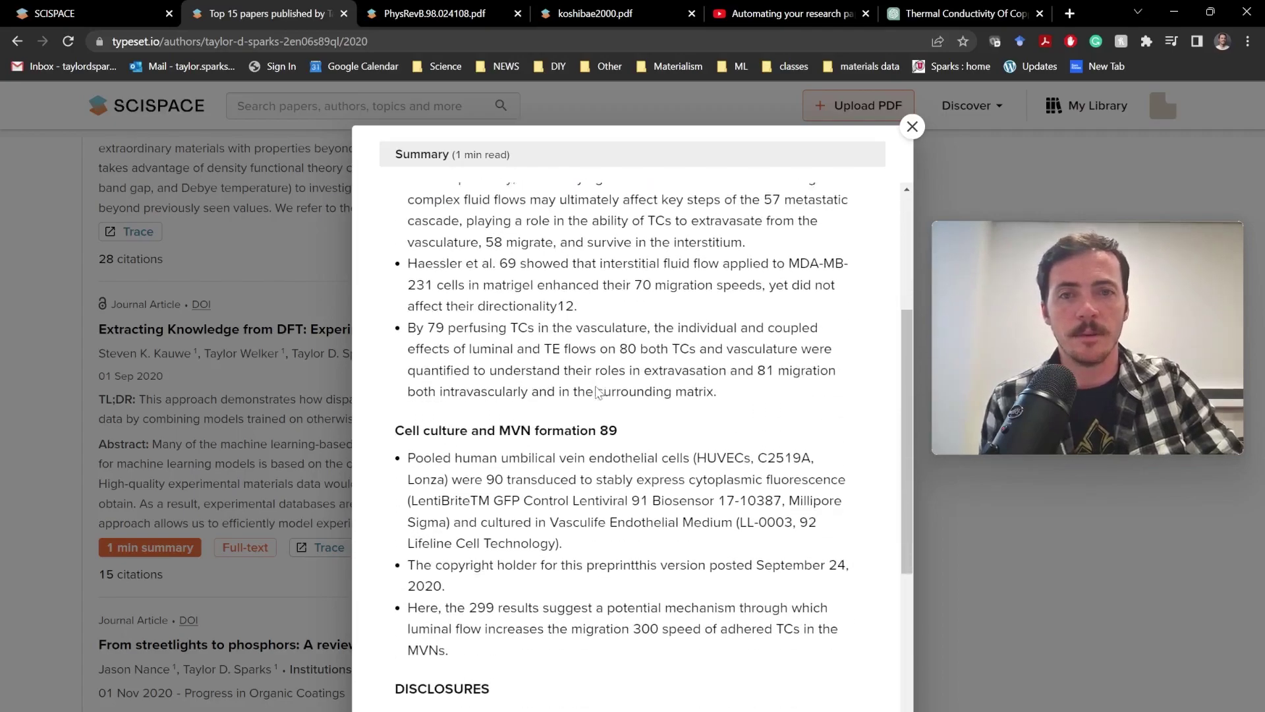
pyautogui.scroll(-2, 597, 391)
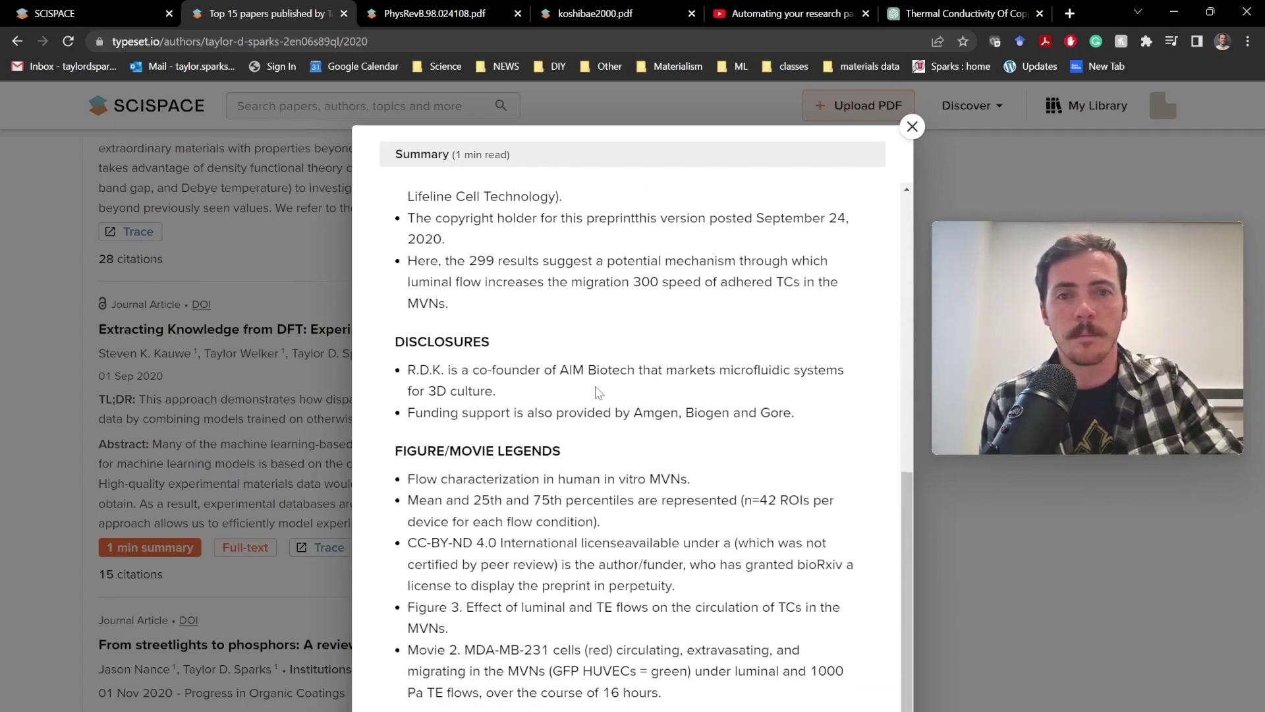
pyautogui.scroll(7, 598, 392)
pyautogui.click(913, 127)
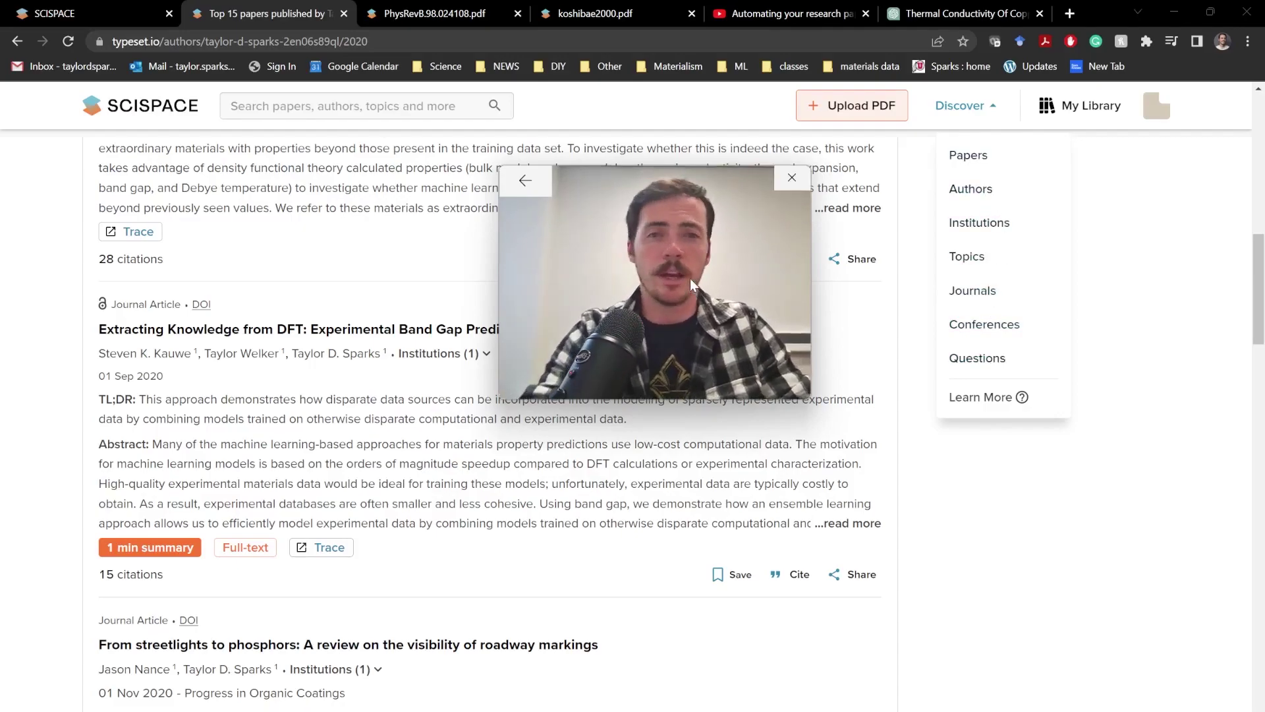
pyautogui.click(1061, 107)
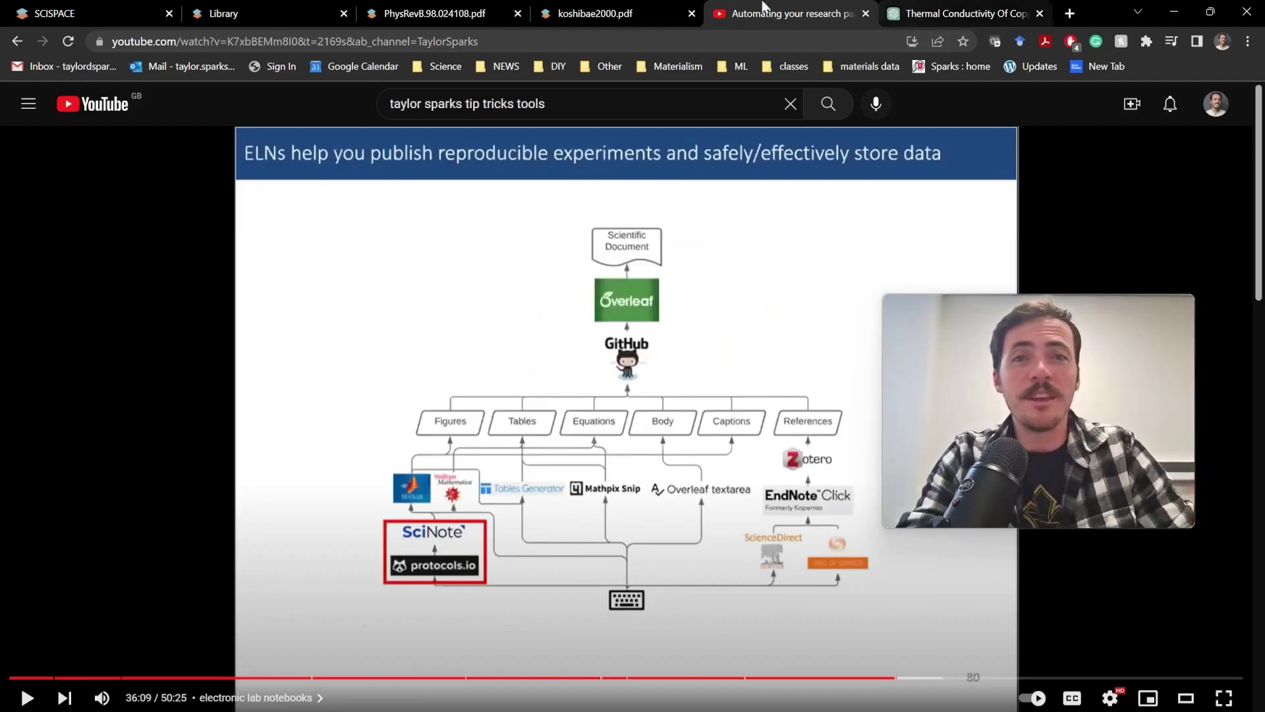
# From the Library tab, import the PhD Dissertation Zotero collection instead of magnetodielectrics
pyautogui.click(294, 9)
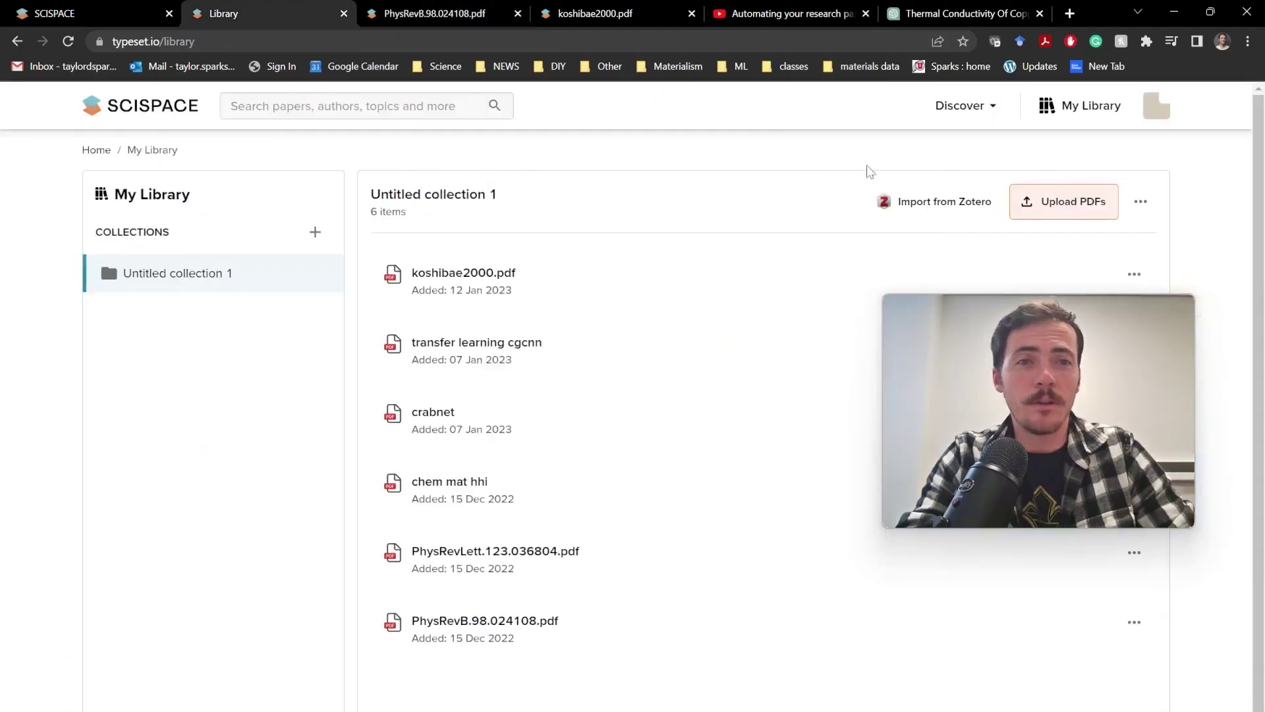
pyautogui.click(954, 208)
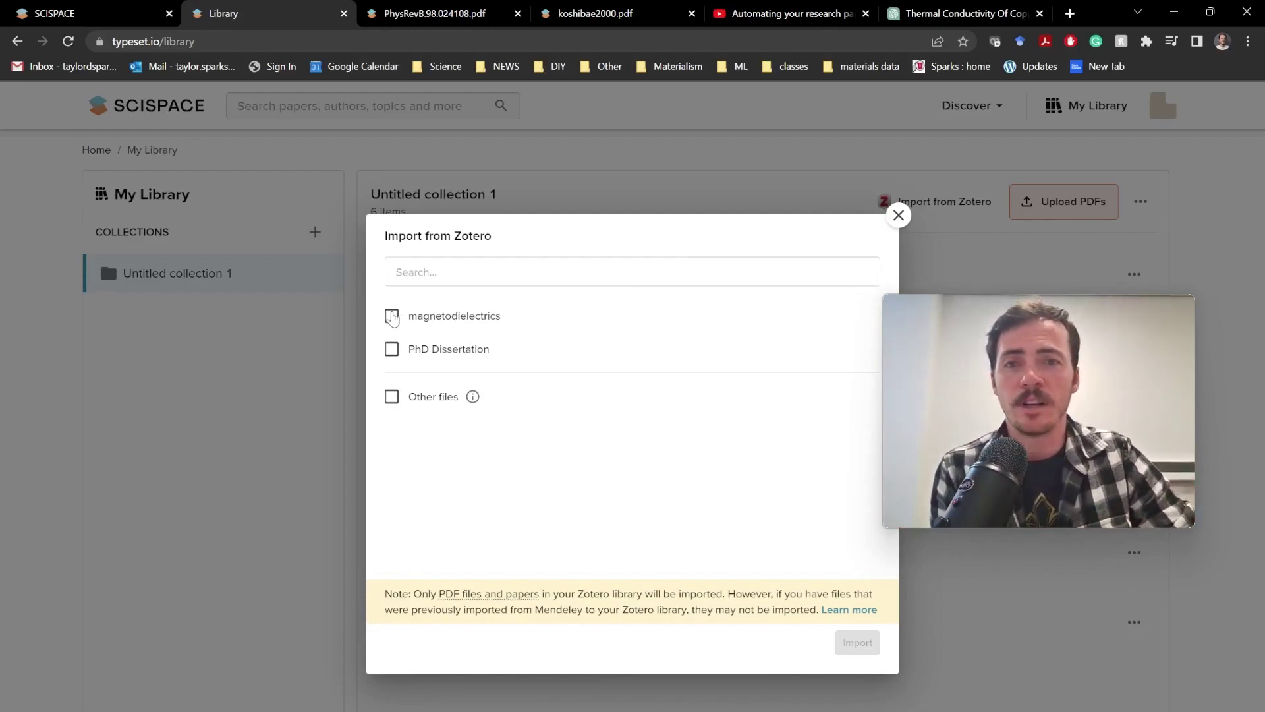
pyautogui.click(392, 317)
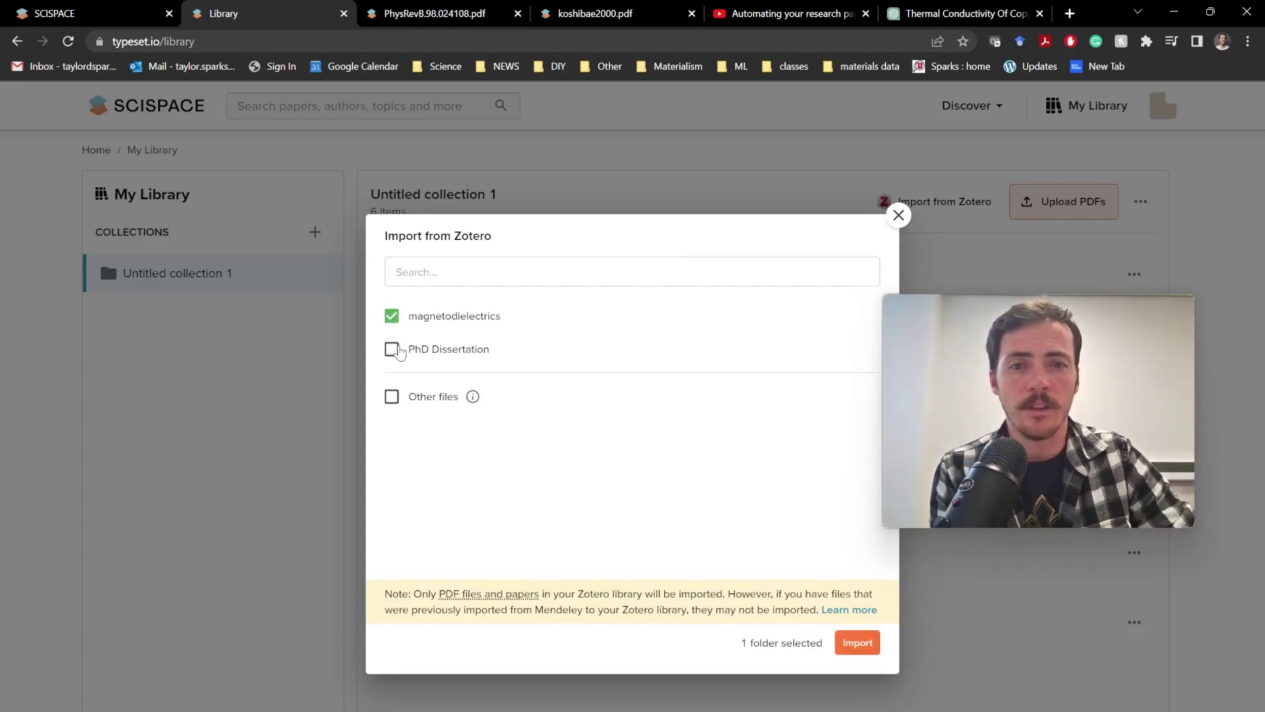
pyautogui.click(393, 319)
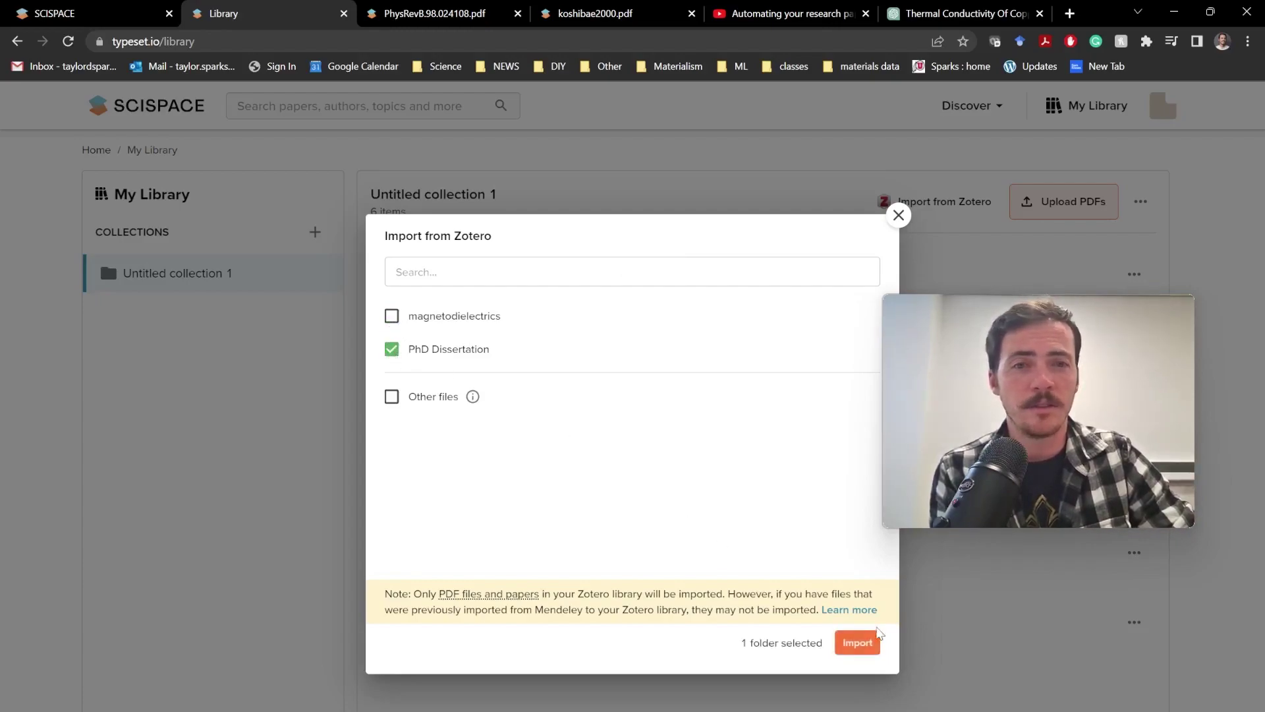
pyautogui.click(868, 650)
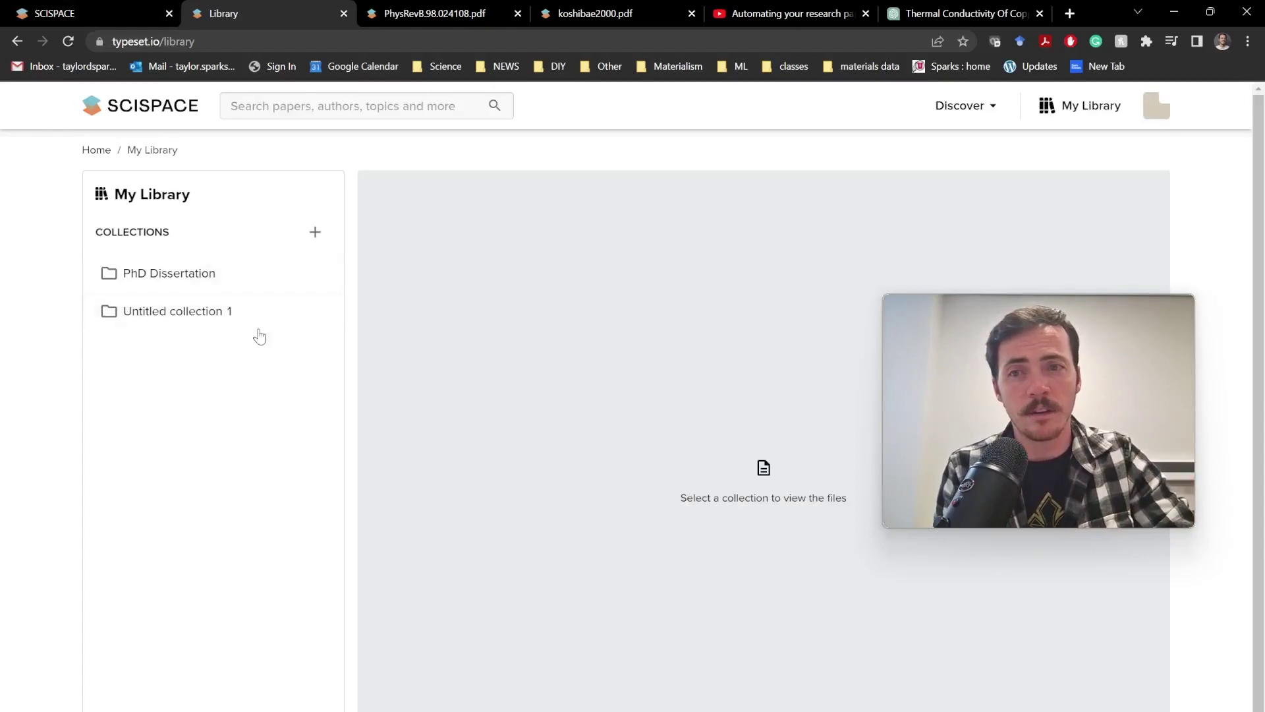
# Open the thermoelectric refrigeration semiconductors paper from the PhD Dissertation collection and ask Copilot for its key takeaways
pyautogui.click(207, 276)
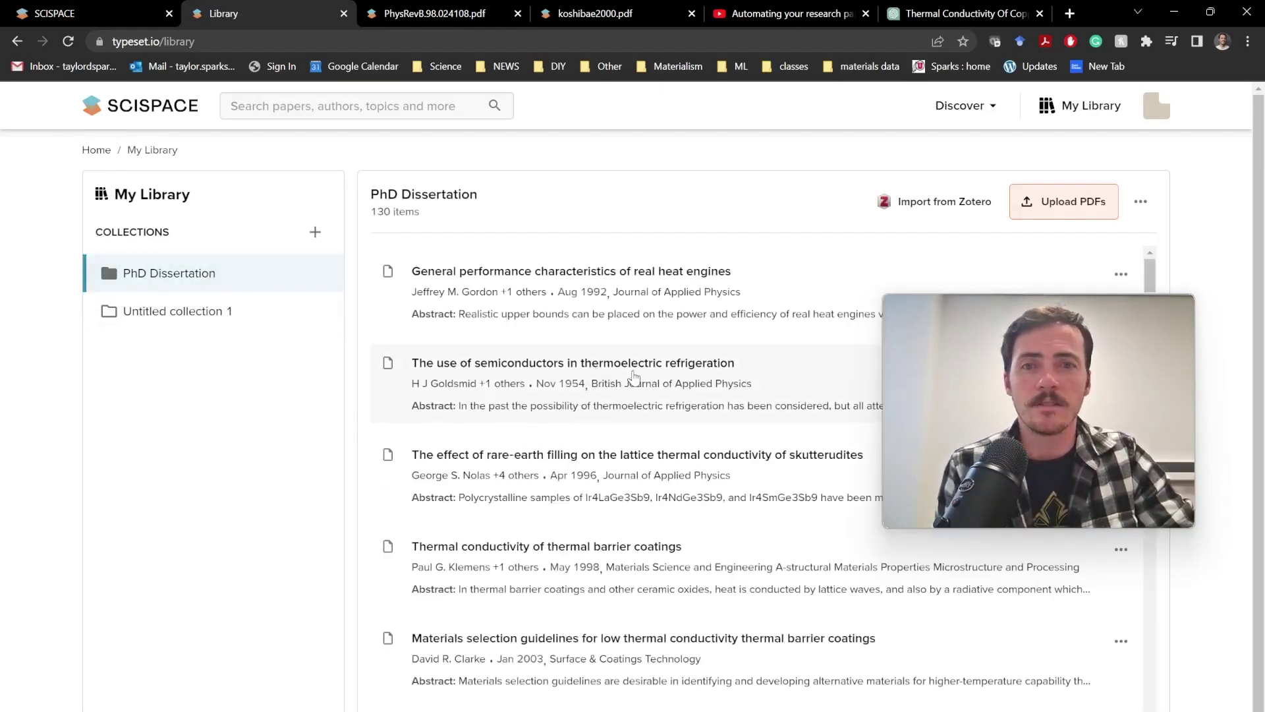
pyautogui.click(634, 376)
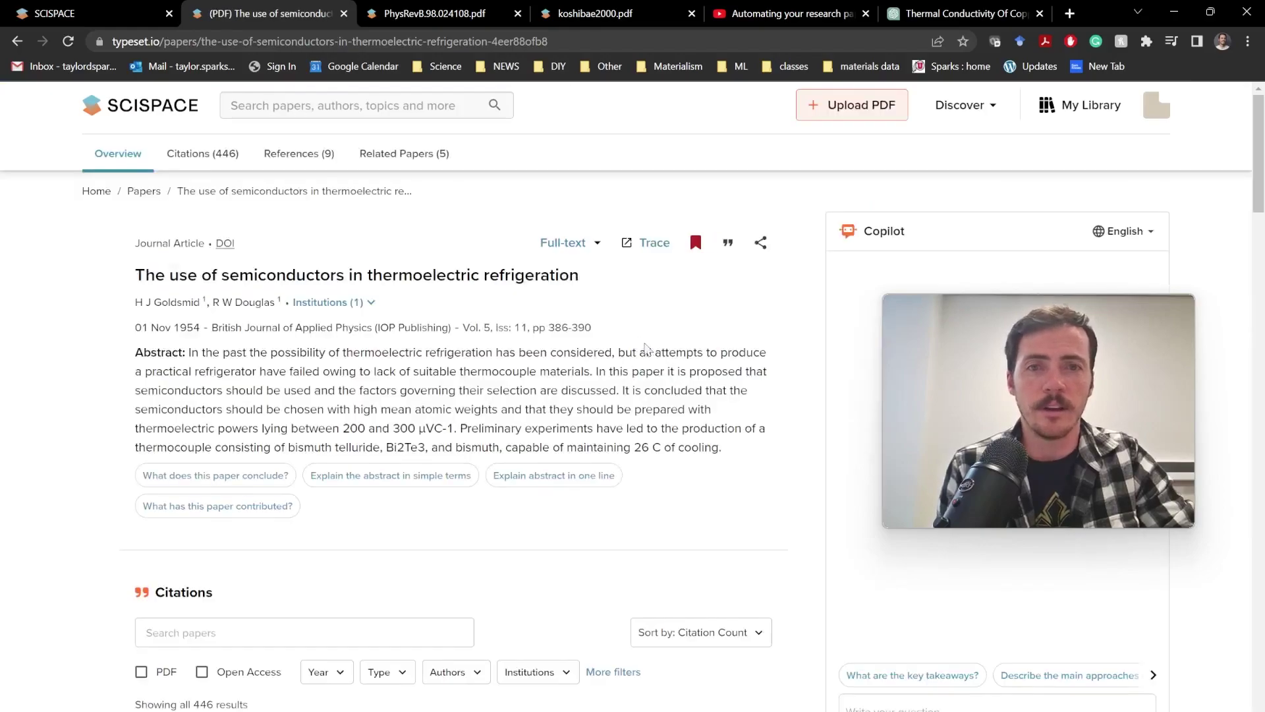
pyautogui.click(958, 677)
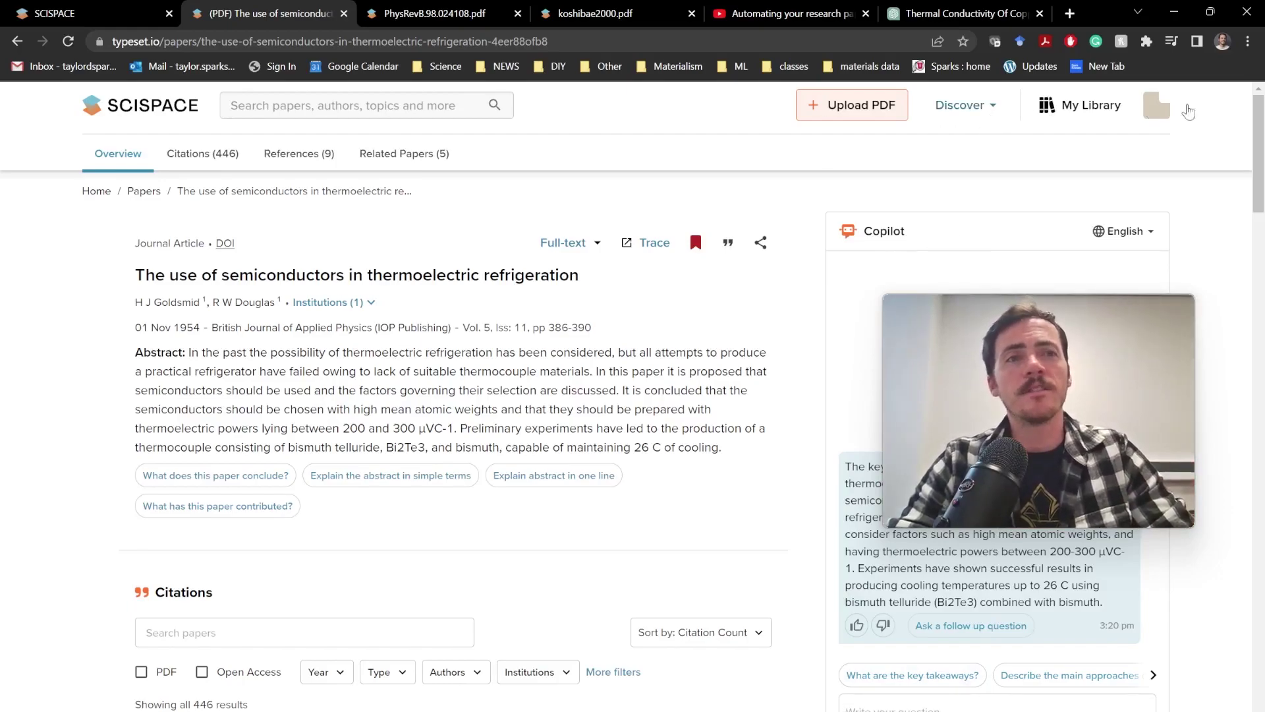
# Open Manuscript.docx from My formatted documents and scroll through its Wiley ceramic journal formatting
pyautogui.click(1161, 117)
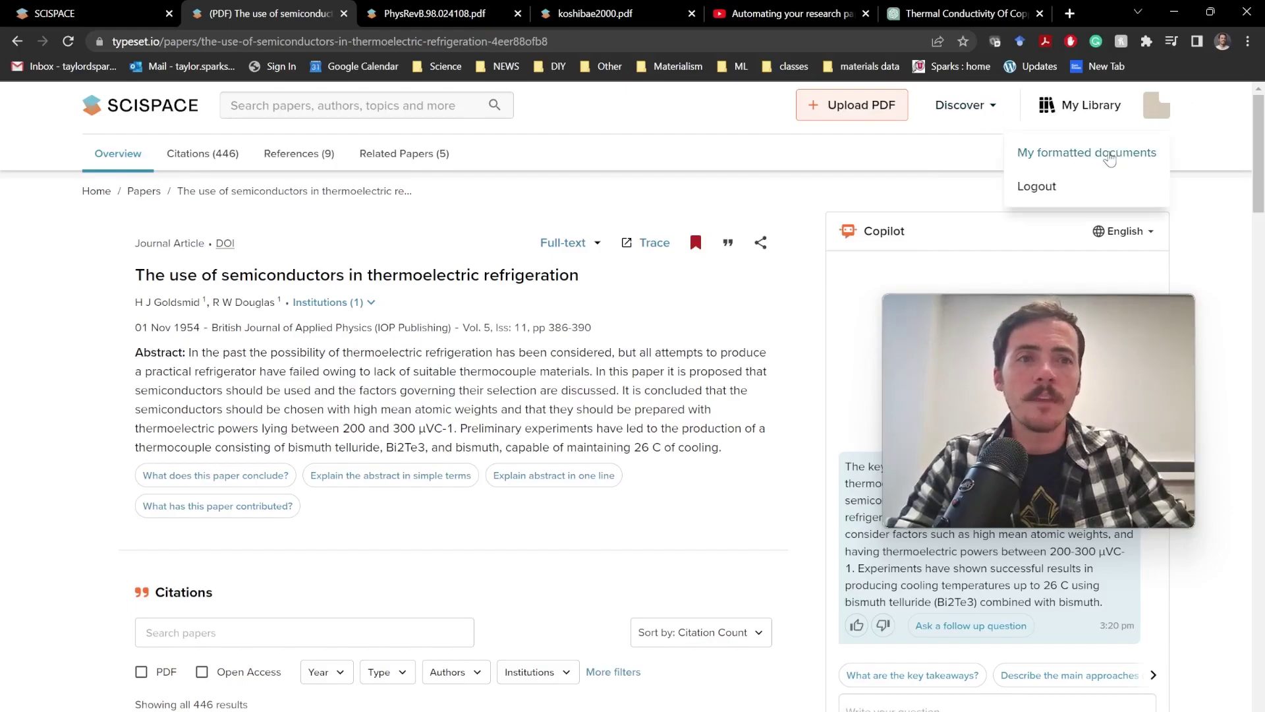
pyautogui.click(1109, 156)
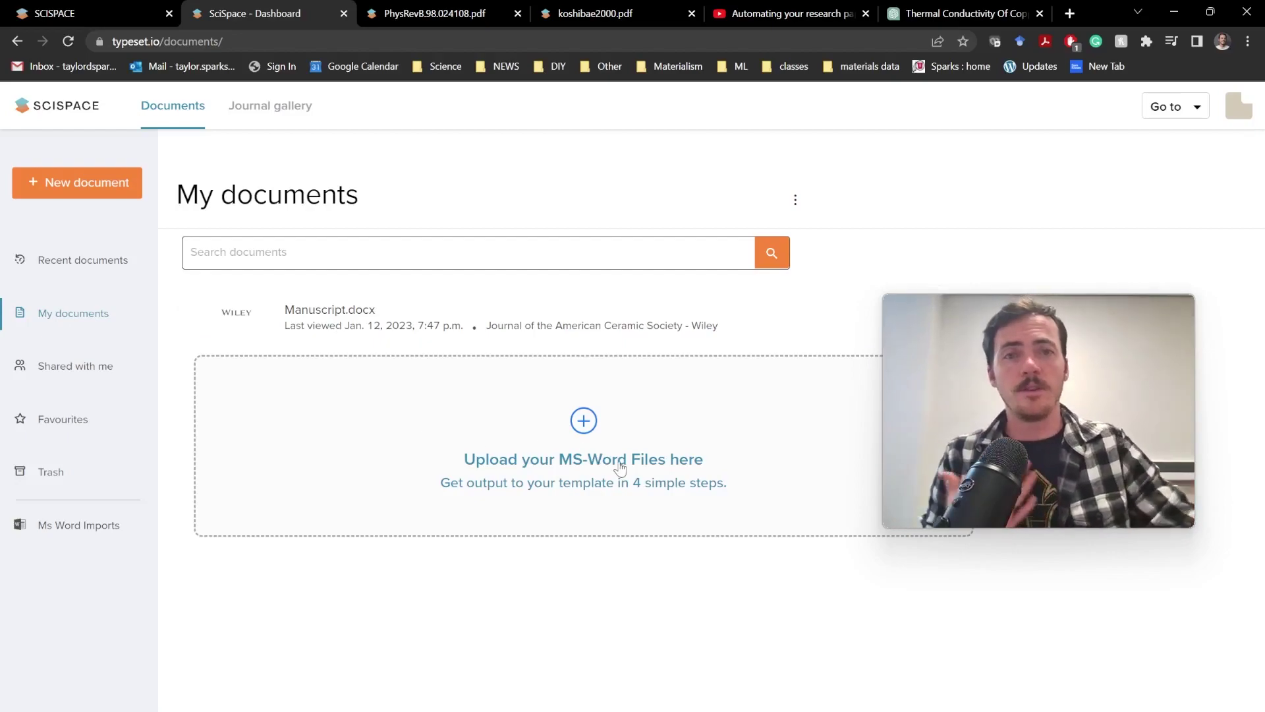
pyautogui.click(581, 323)
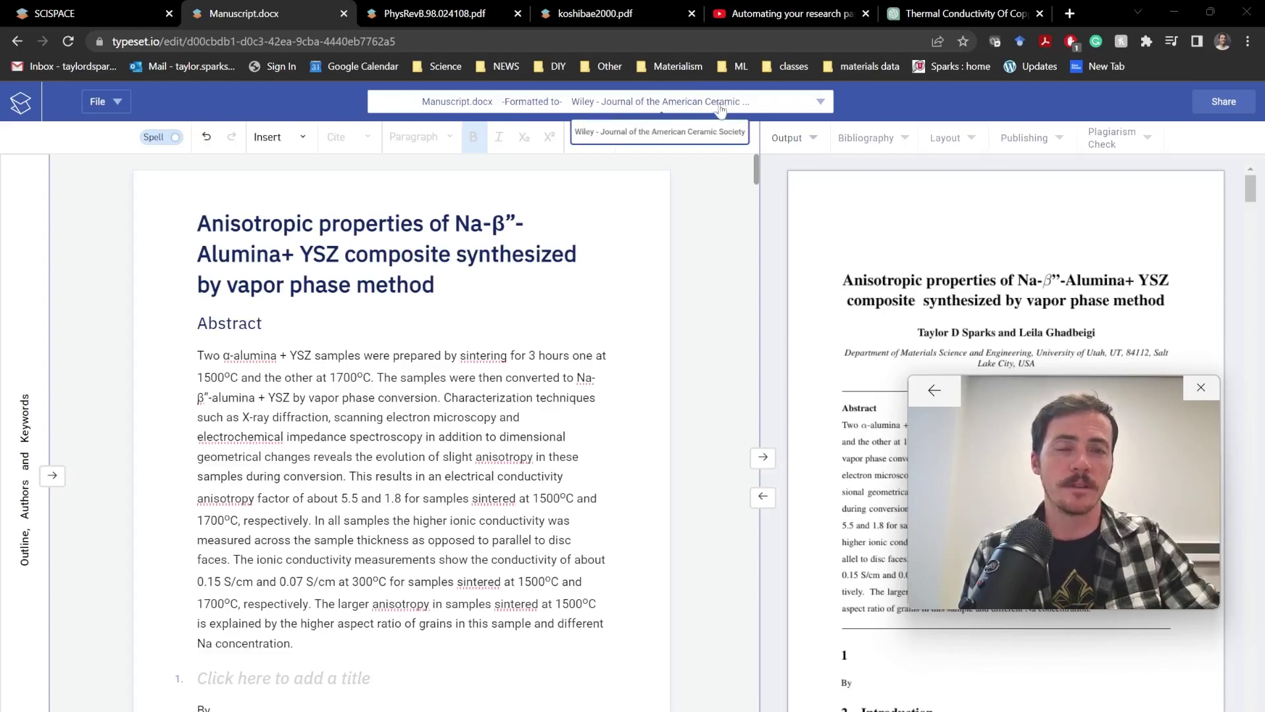
pyautogui.scroll(-20, 572, 470)
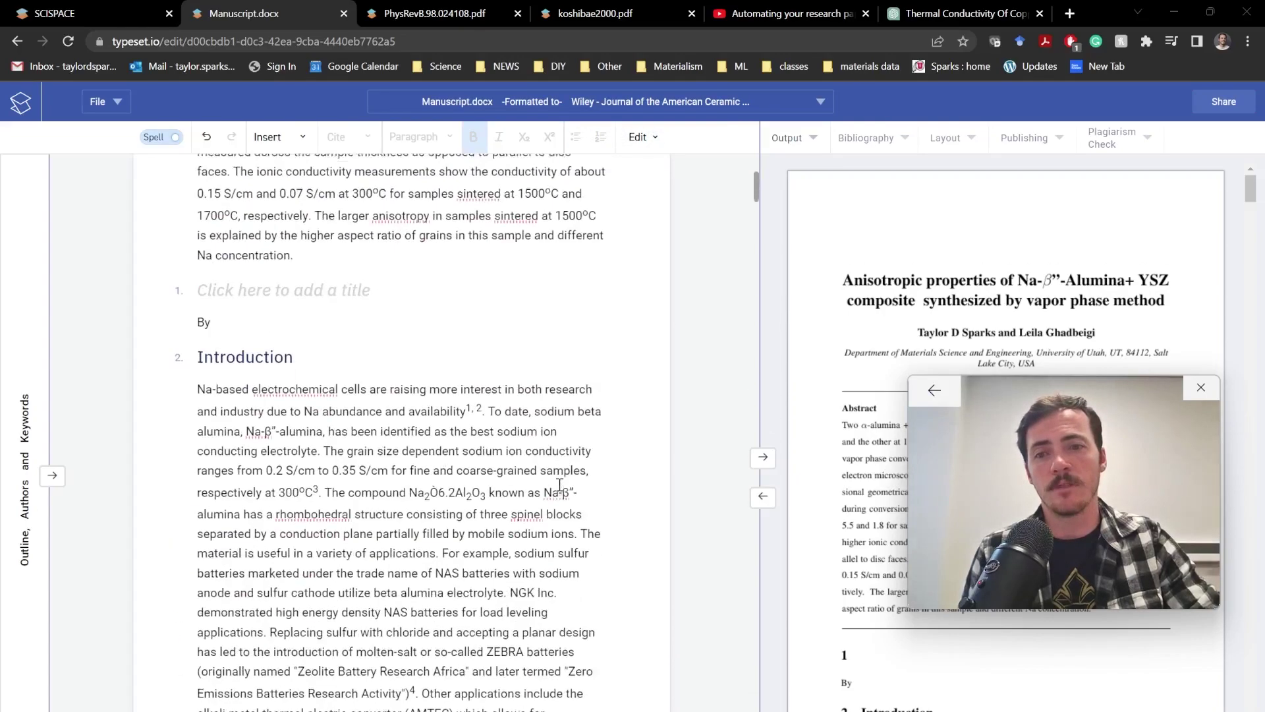
pyautogui.scroll(-6, 543, 509)
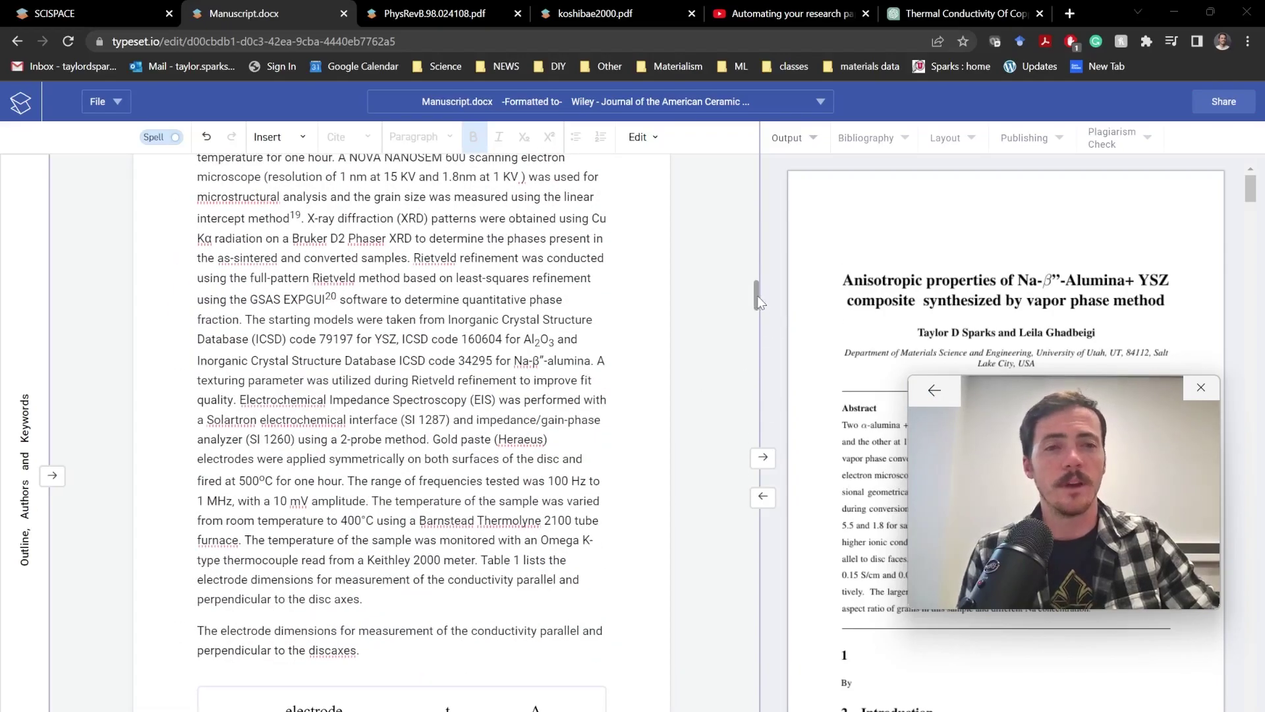
pyautogui.moveTo(757, 295); pyautogui.dragTo(756, 170)
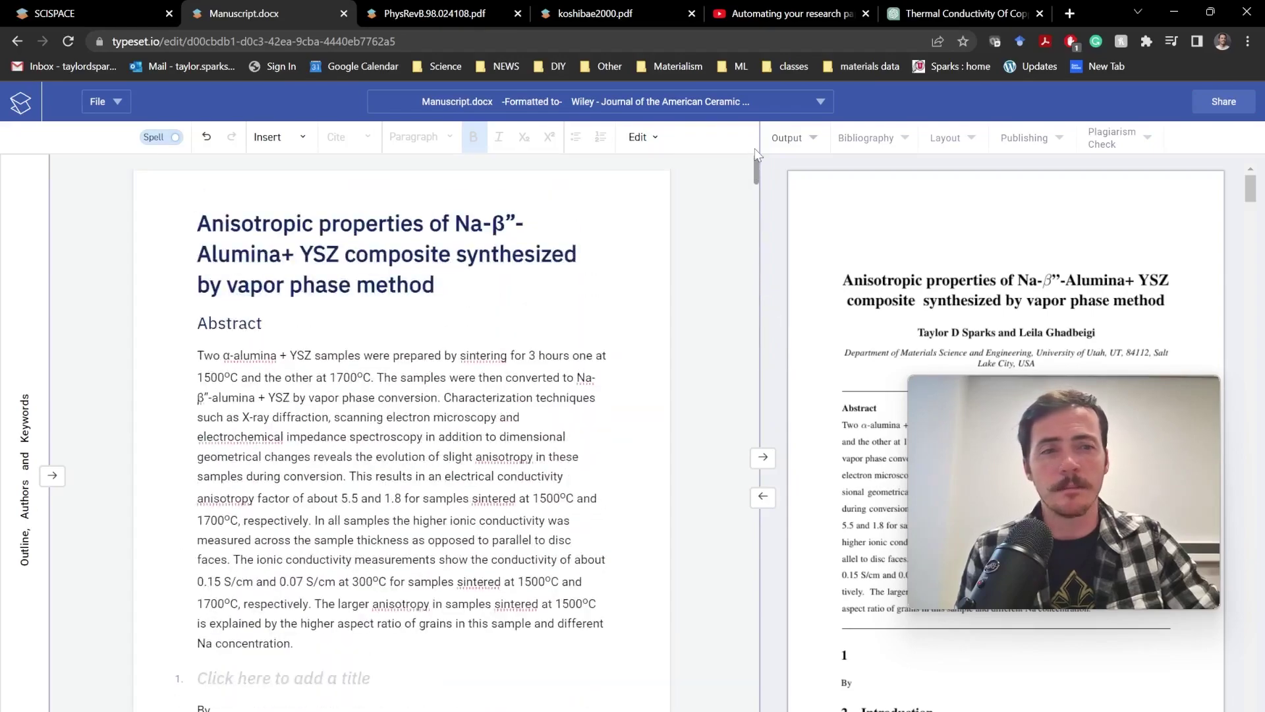
# Close the Manuscript.docx tab and scroll the PhysRevB.98.024108.pdf paper down to its Introduction
pyautogui.click(438, 10)
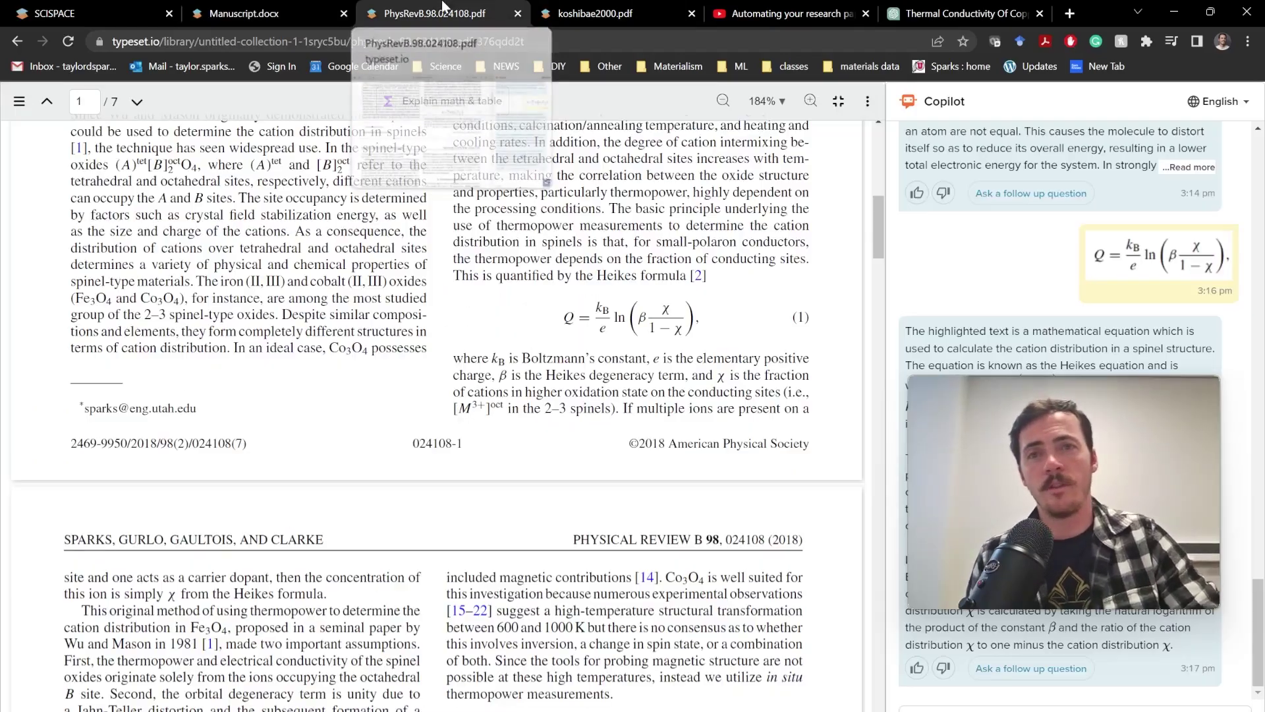
pyautogui.scroll(10, 677, 275)
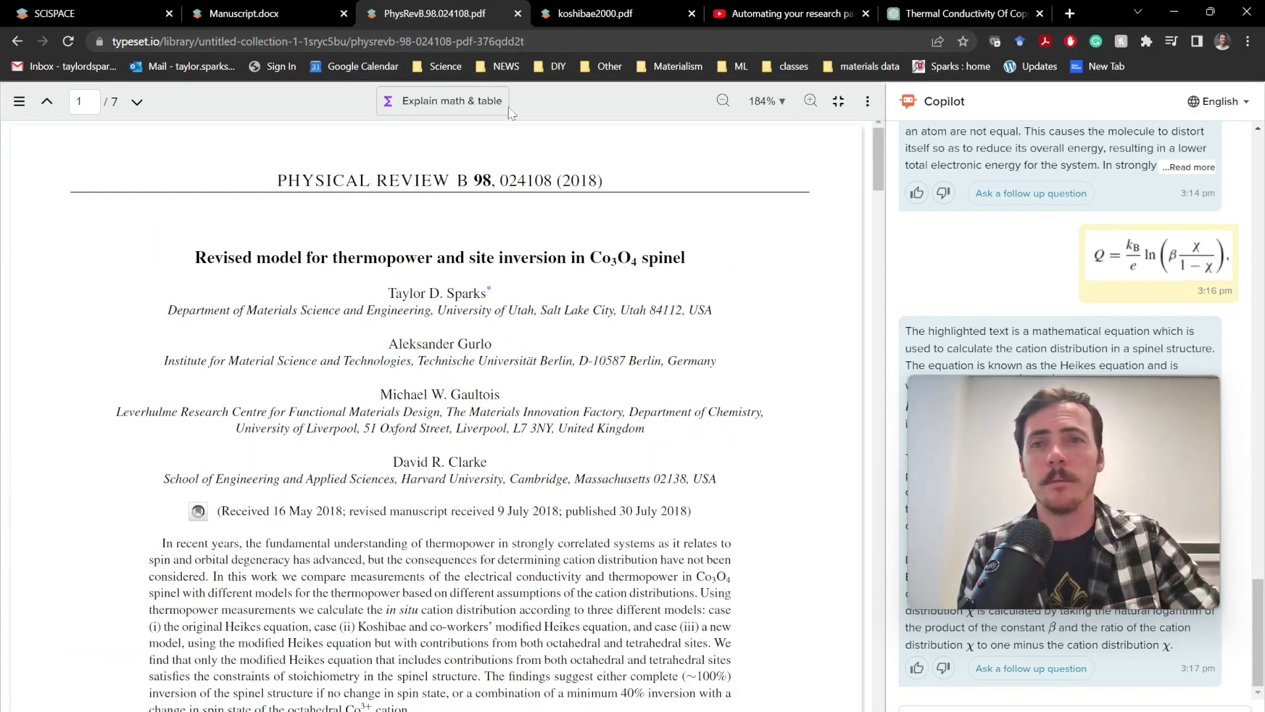
pyautogui.click(244, 14)
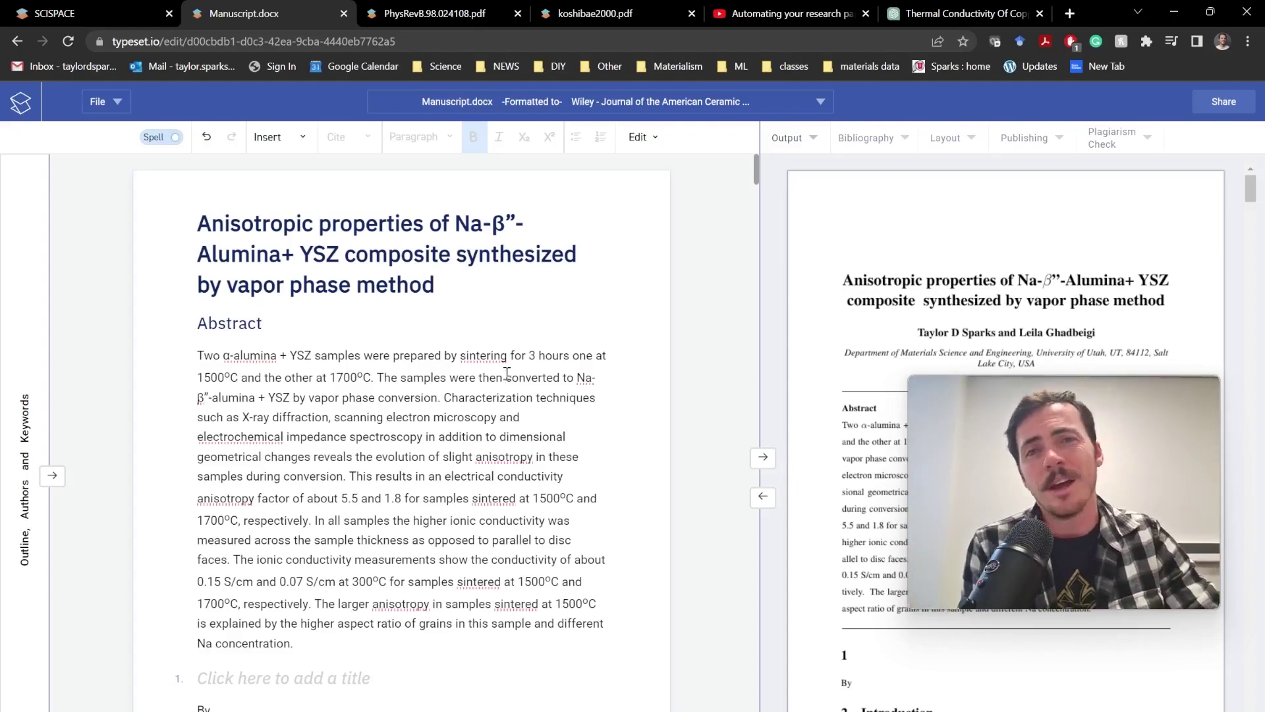
pyautogui.click(343, 13)
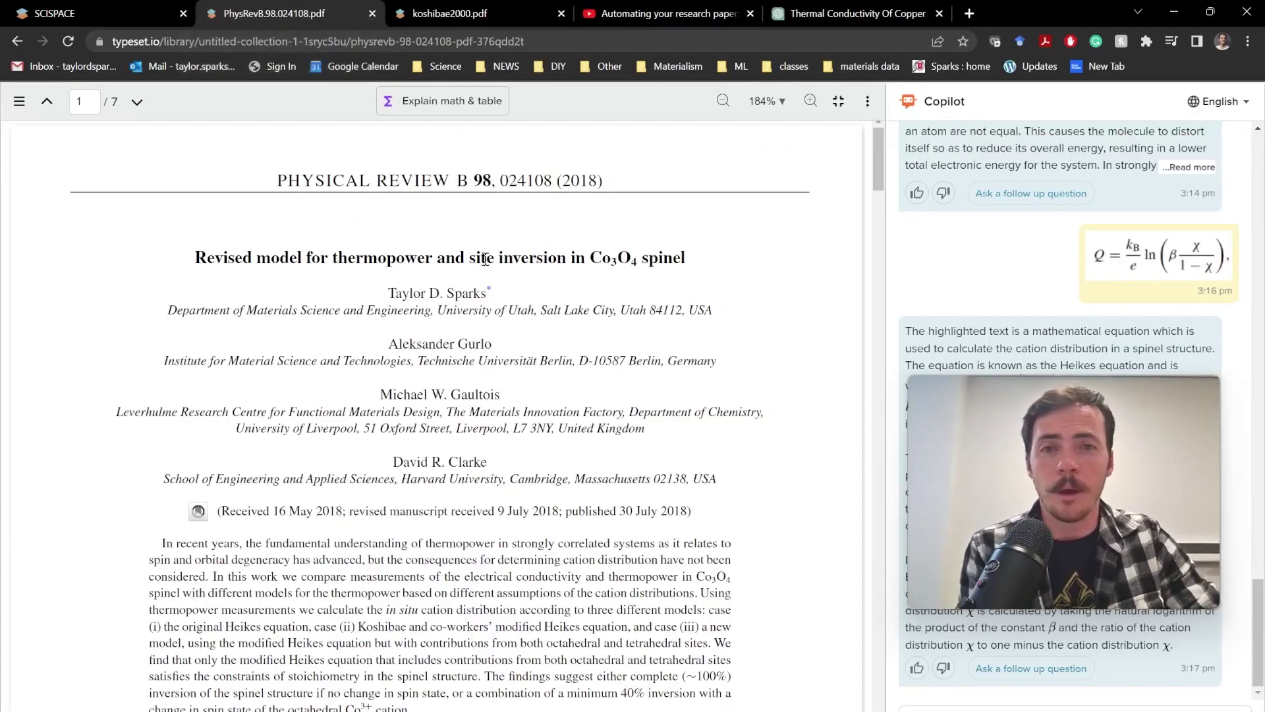
pyautogui.scroll(-6, 453, 420)
pyautogui.scroll(-4, 453, 421)
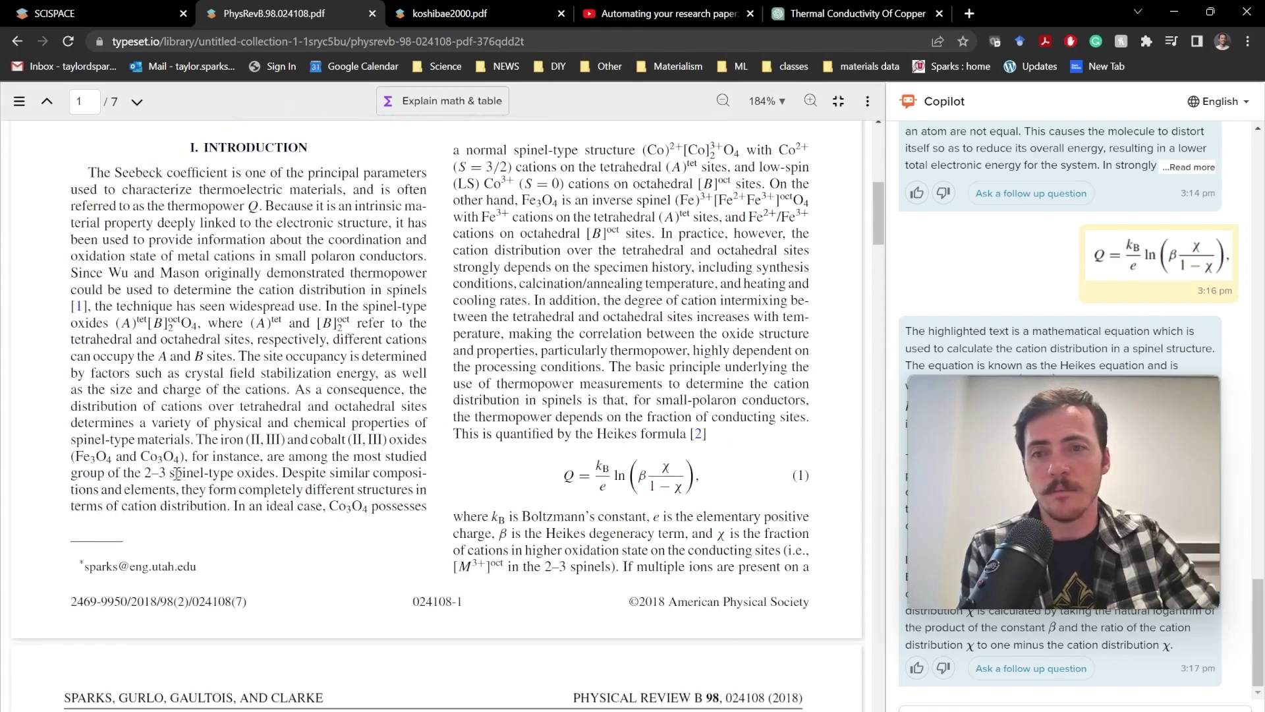
# Have Copilot explain the highlighted phrase 'spinel-type oxides' from the Introduction, then scroll through its answer
pyautogui.moveTo(169, 472); pyautogui.dragTo(275, 472)
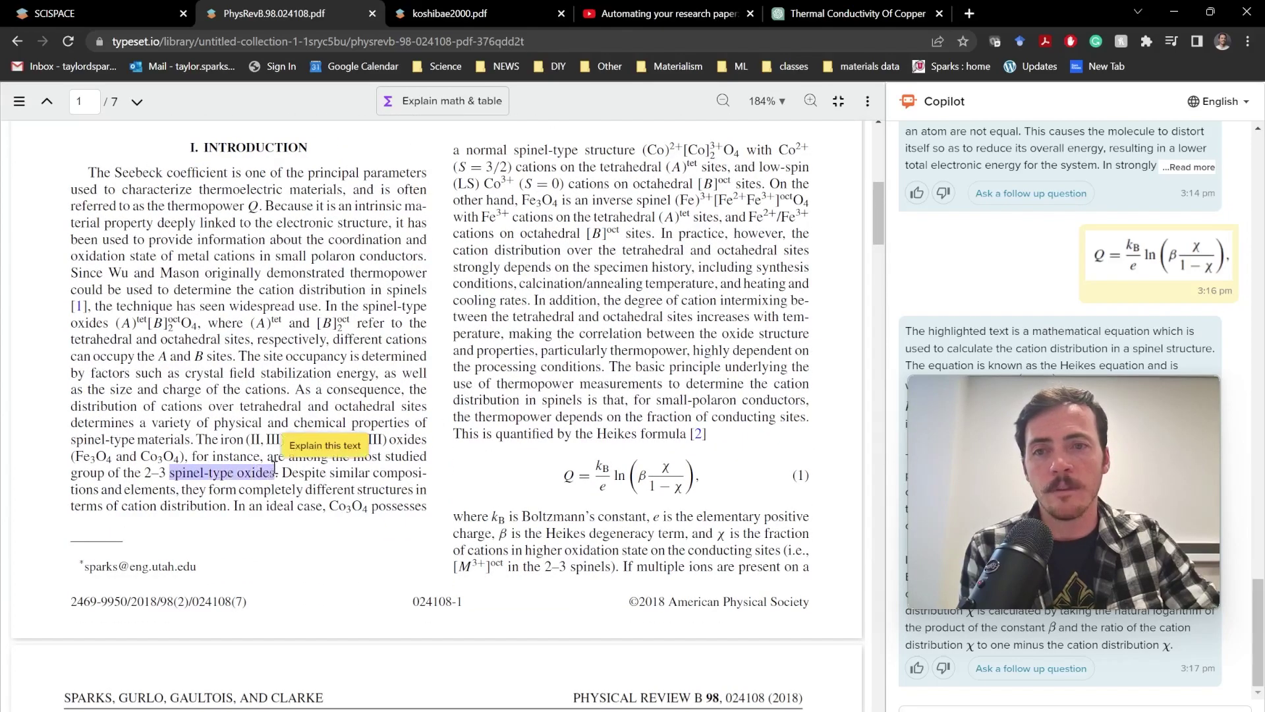
pyautogui.click(299, 442)
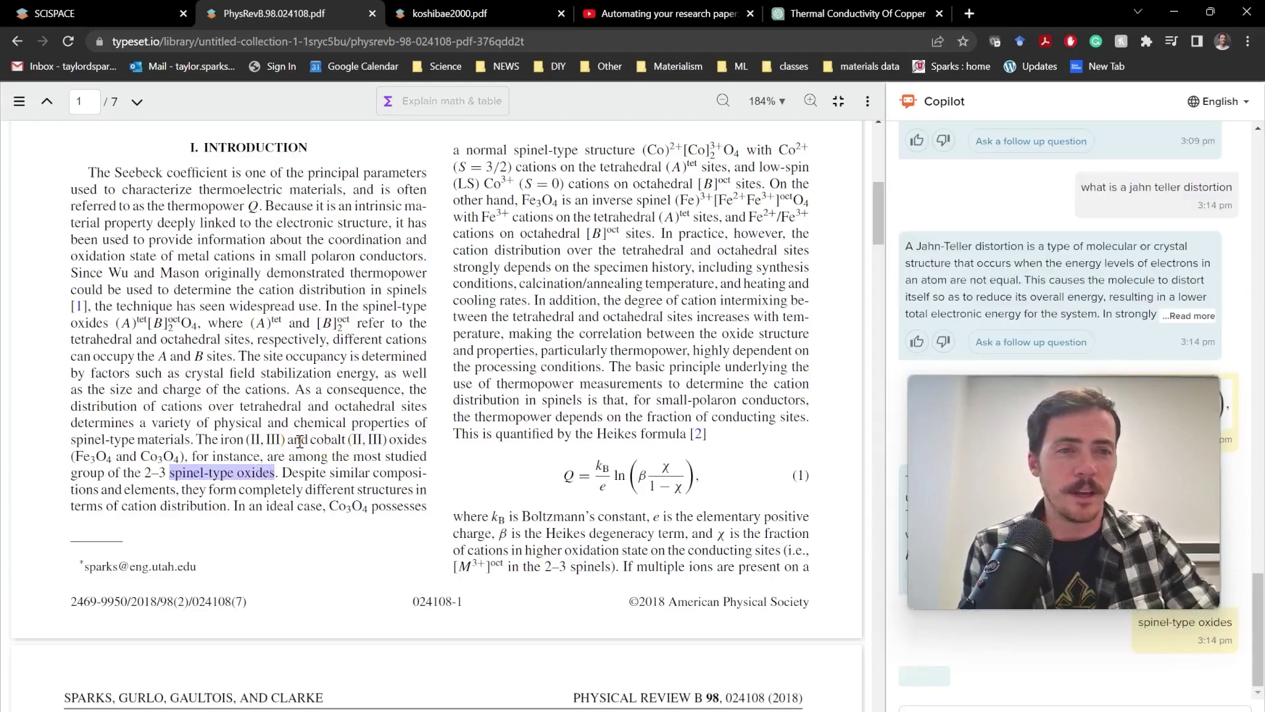
pyautogui.moveTo(1014, 453); pyautogui.dragTo(1081, 230)
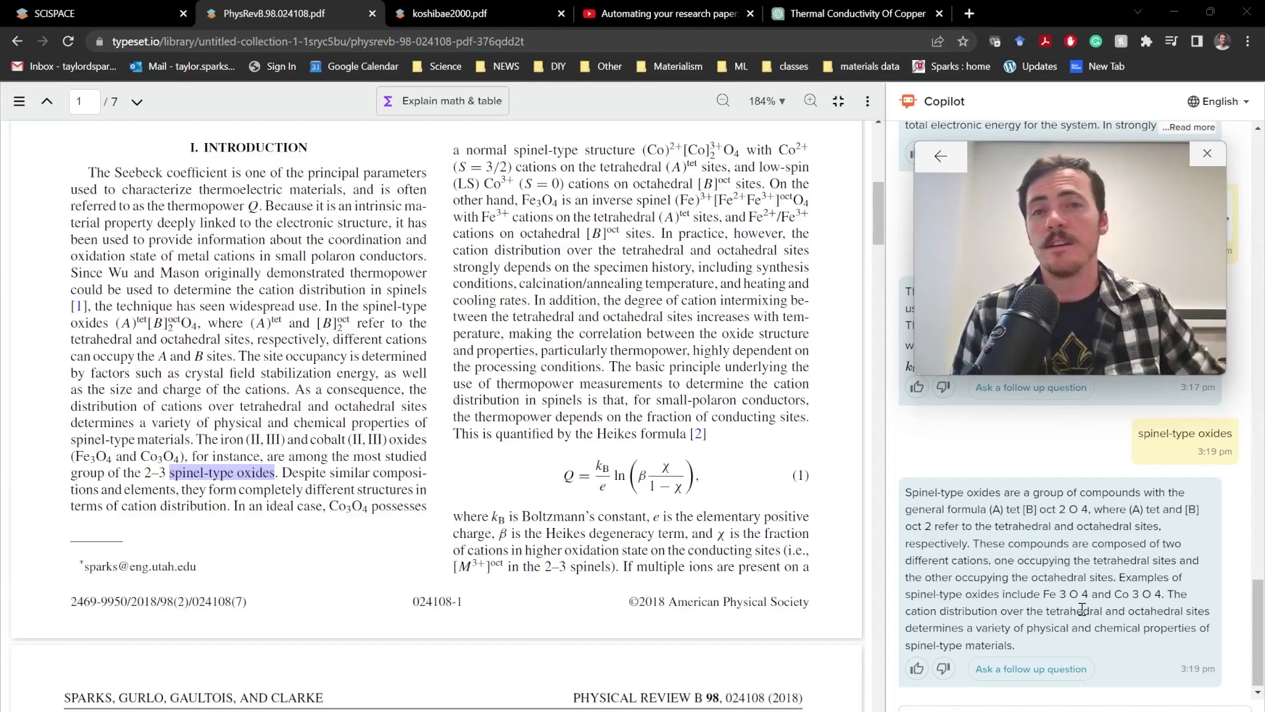
# Google 'cation distributuion in spinels' in a new tab, skim the results, then return to the spinel paper
pyautogui.click(969, 13)
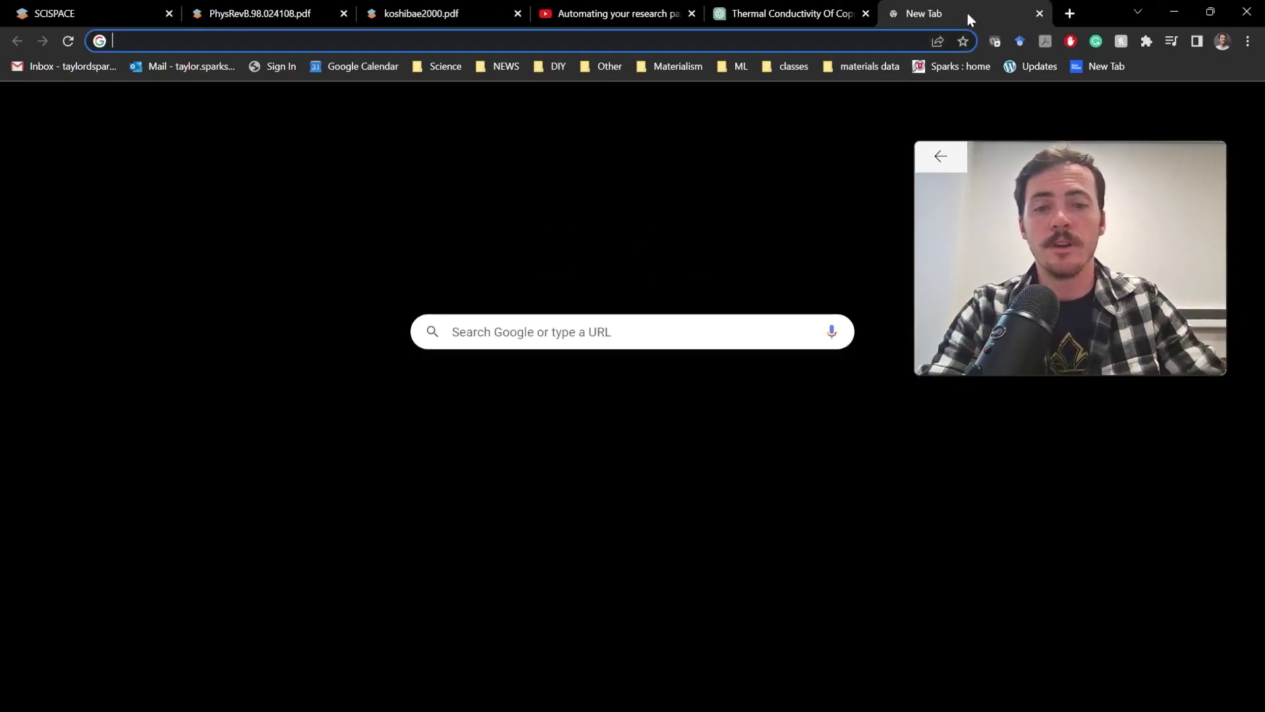
pyautogui.write('cation distributu')
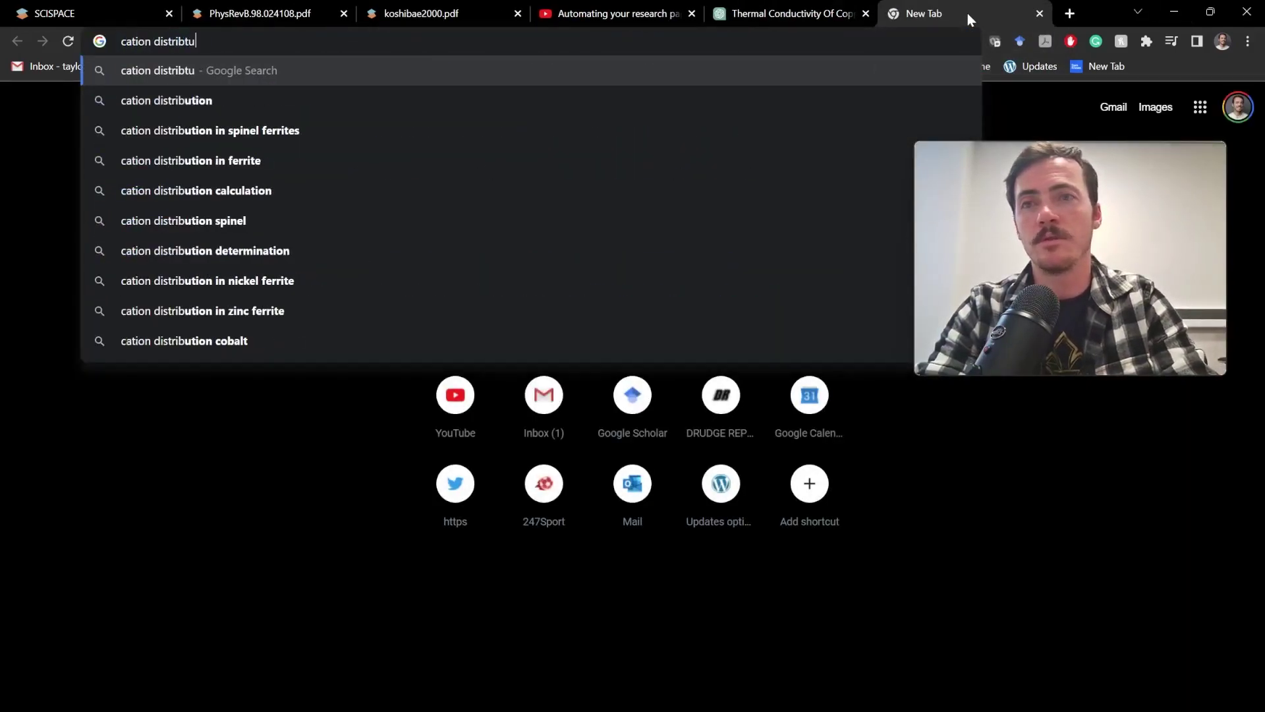
pyautogui.write('ion in spinels')
pyautogui.press('Return')
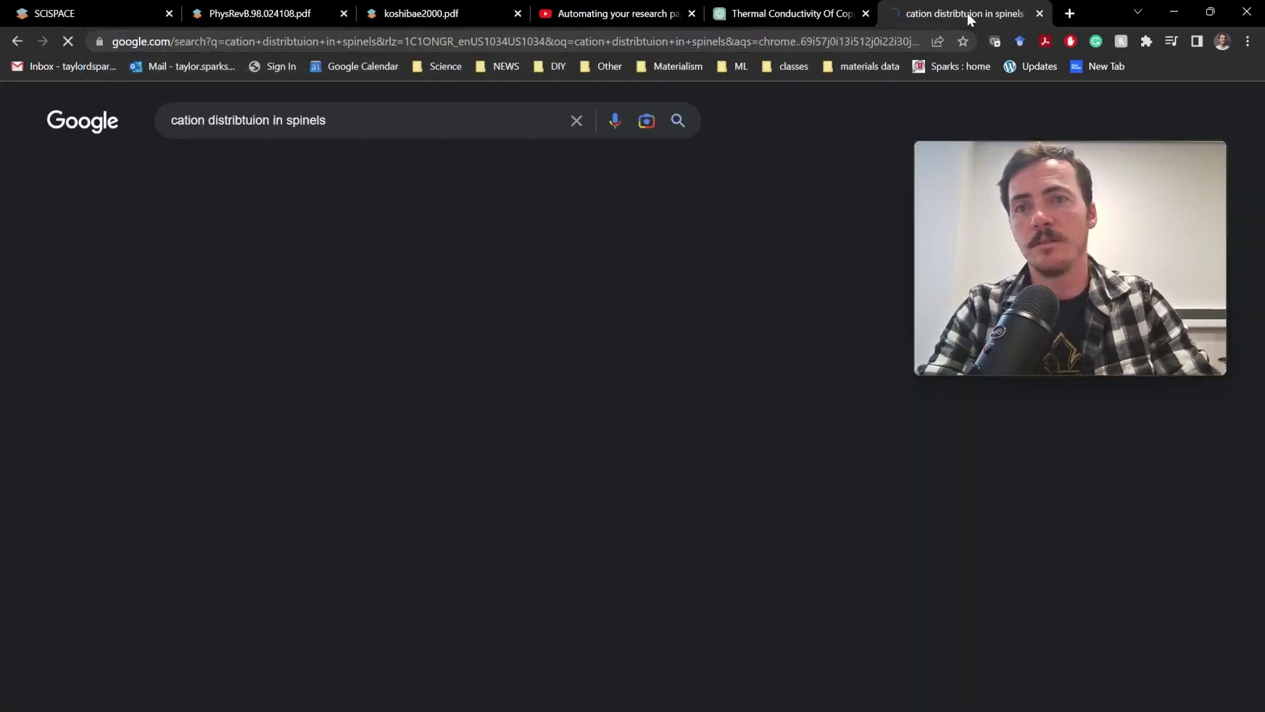
pyautogui.scroll(-6, 362, 490)
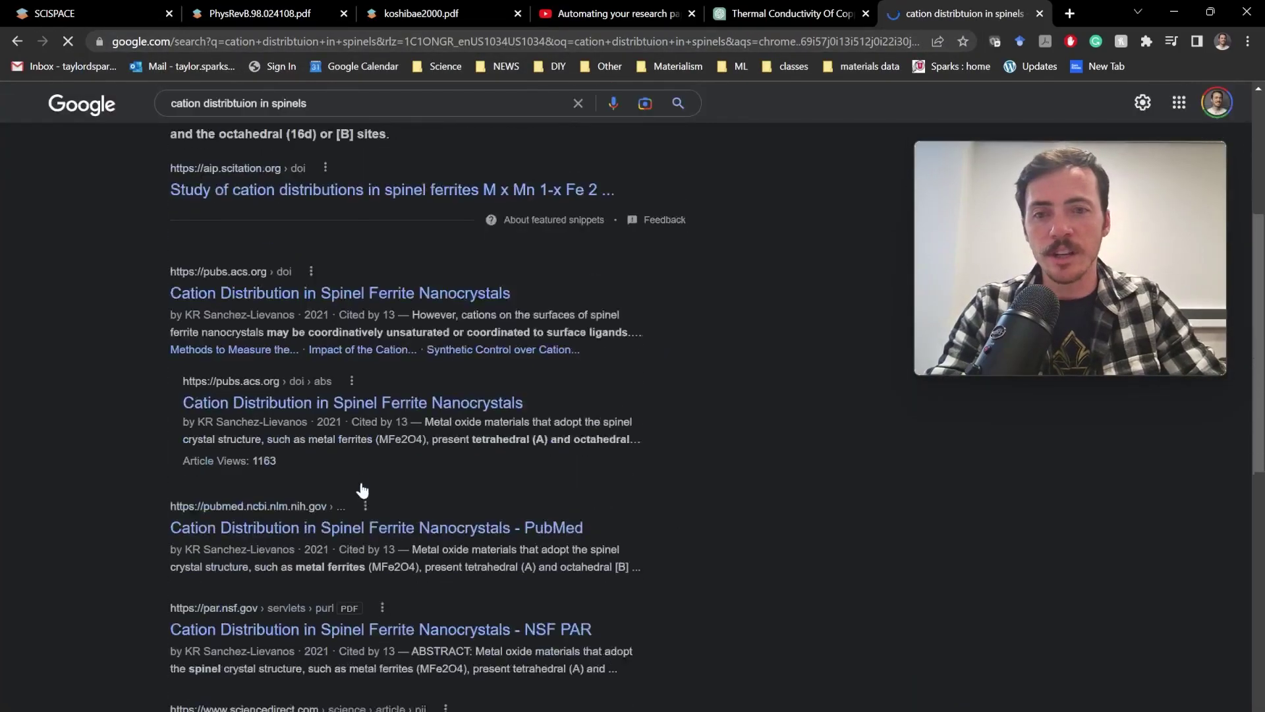
pyautogui.scroll(-3, 362, 490)
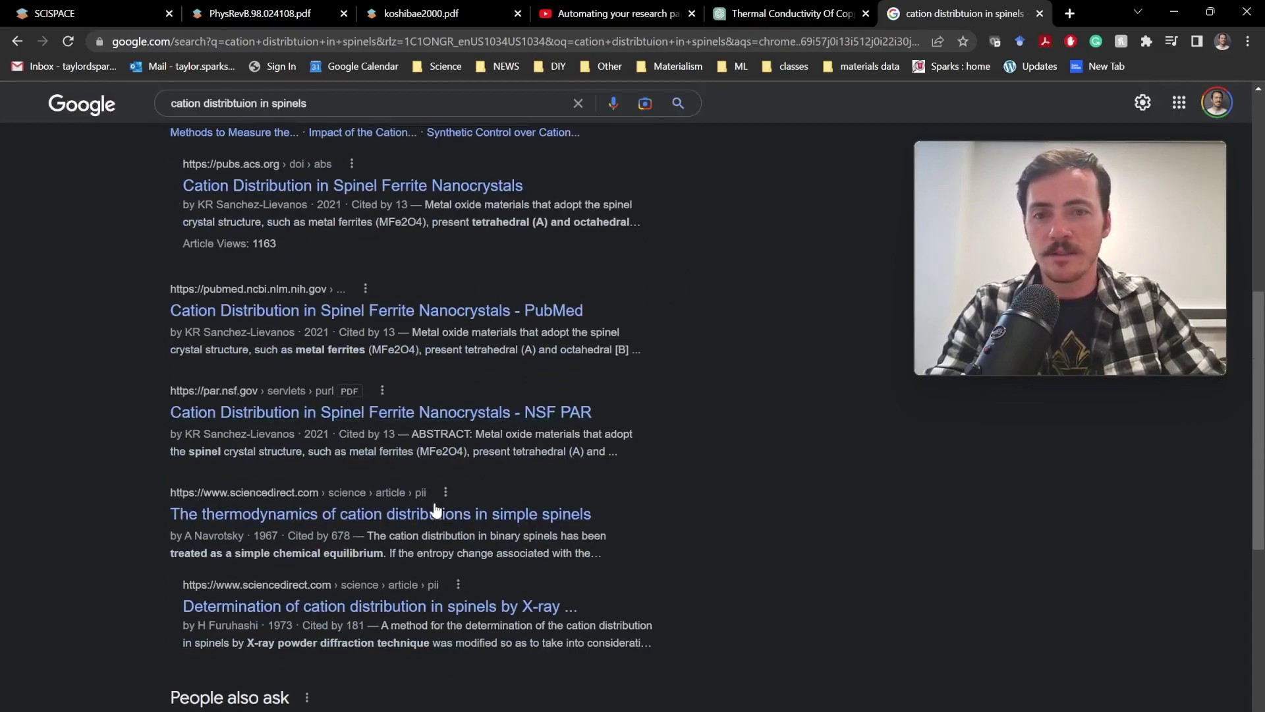
pyautogui.scroll(-7, 435, 509)
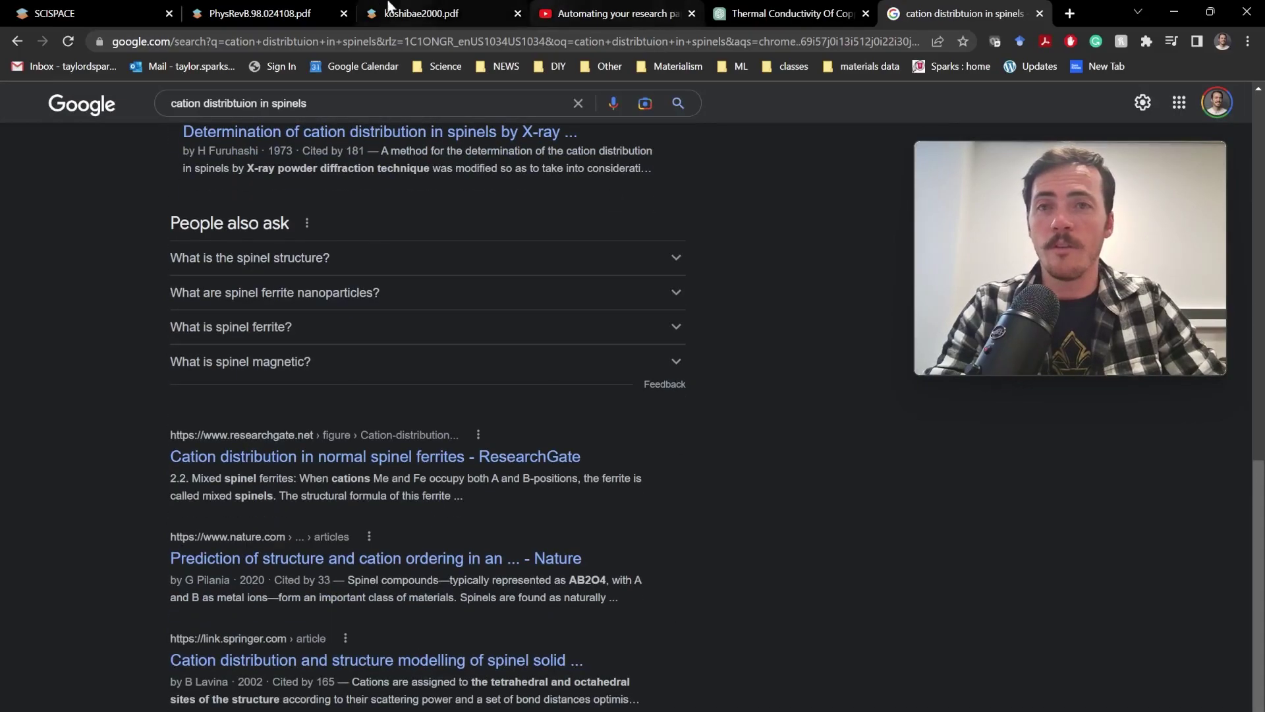
pyautogui.click(307, 8)
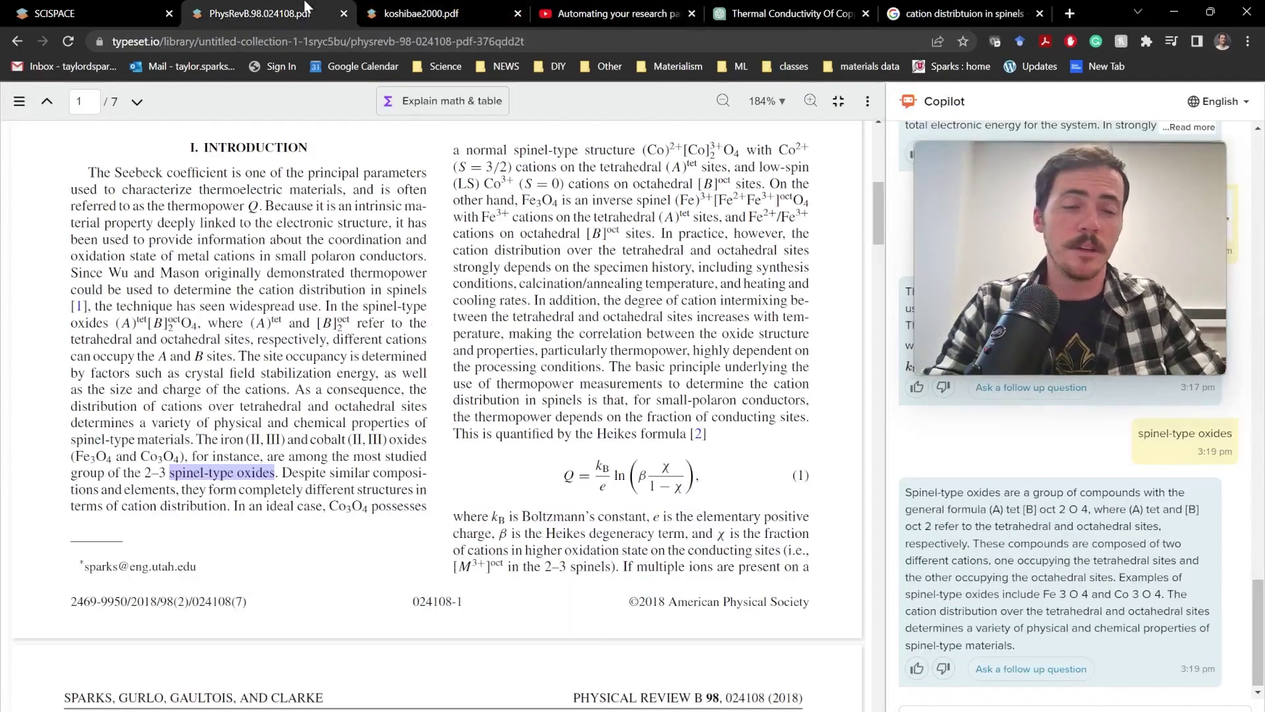
# Show the scispace.com landing page after briefly viewing the YouTube research-automation video tab
pyautogui.click(611, 9)
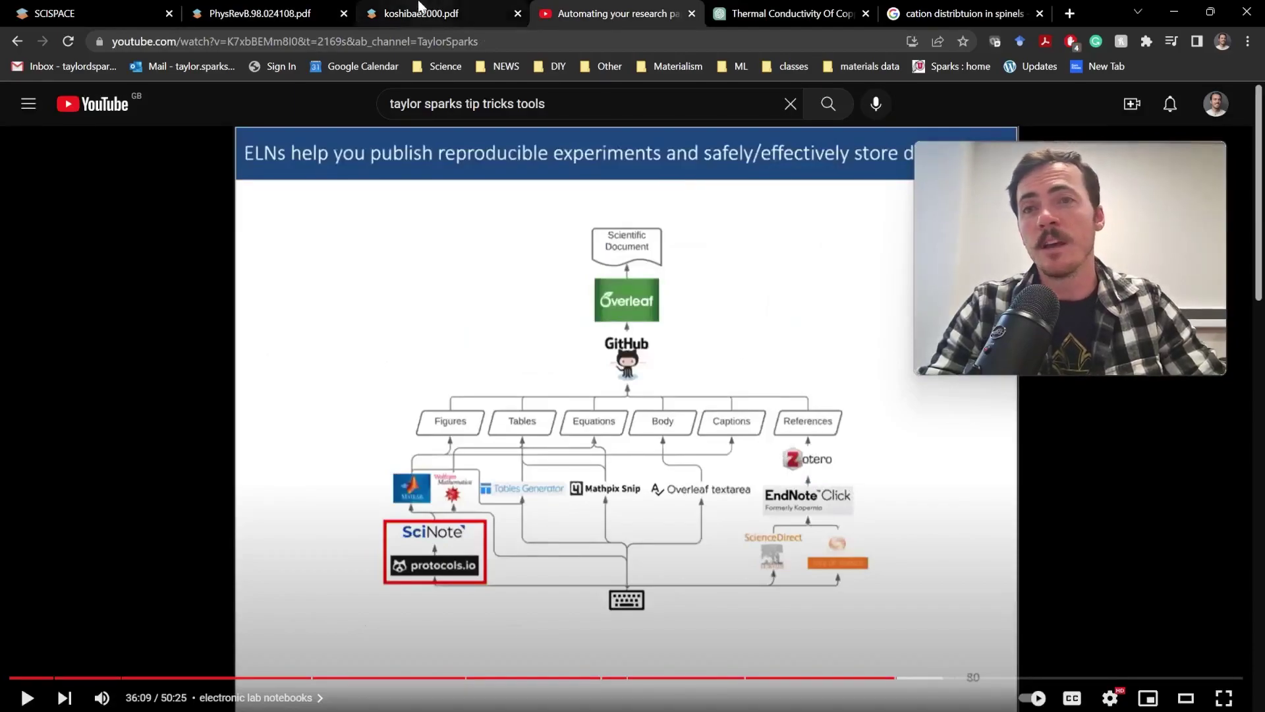
pyautogui.click(129, 8)
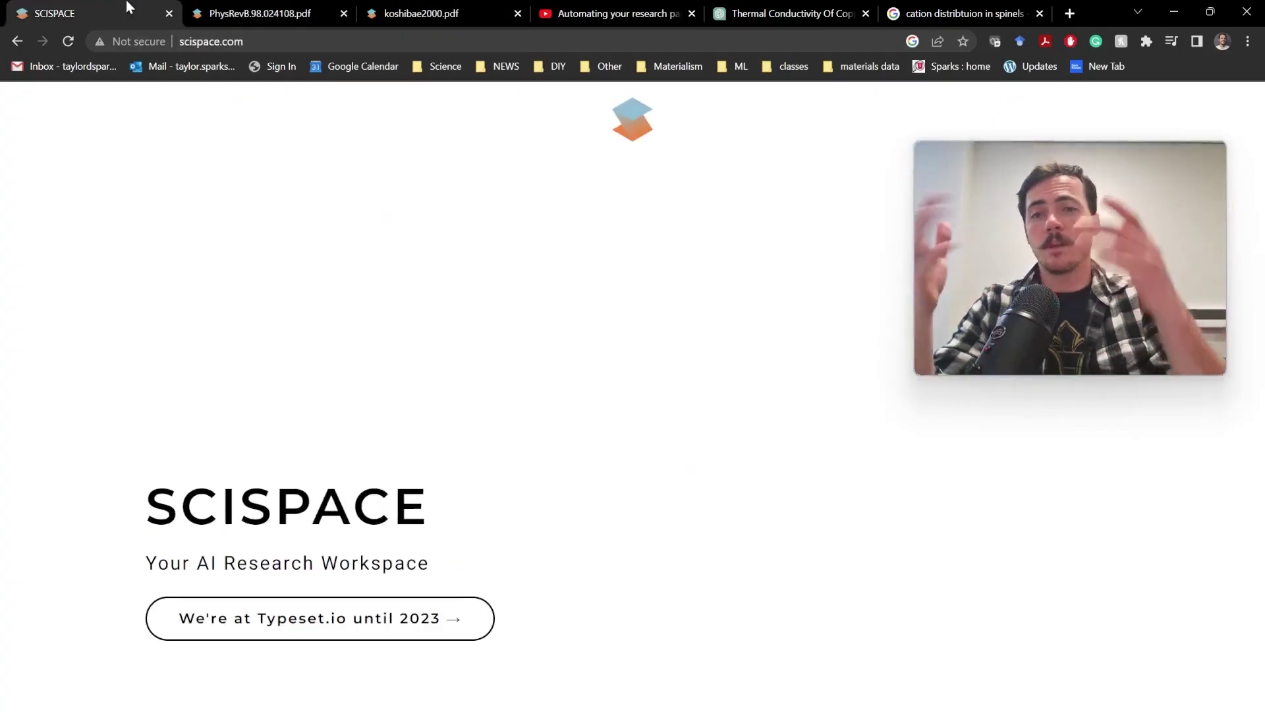